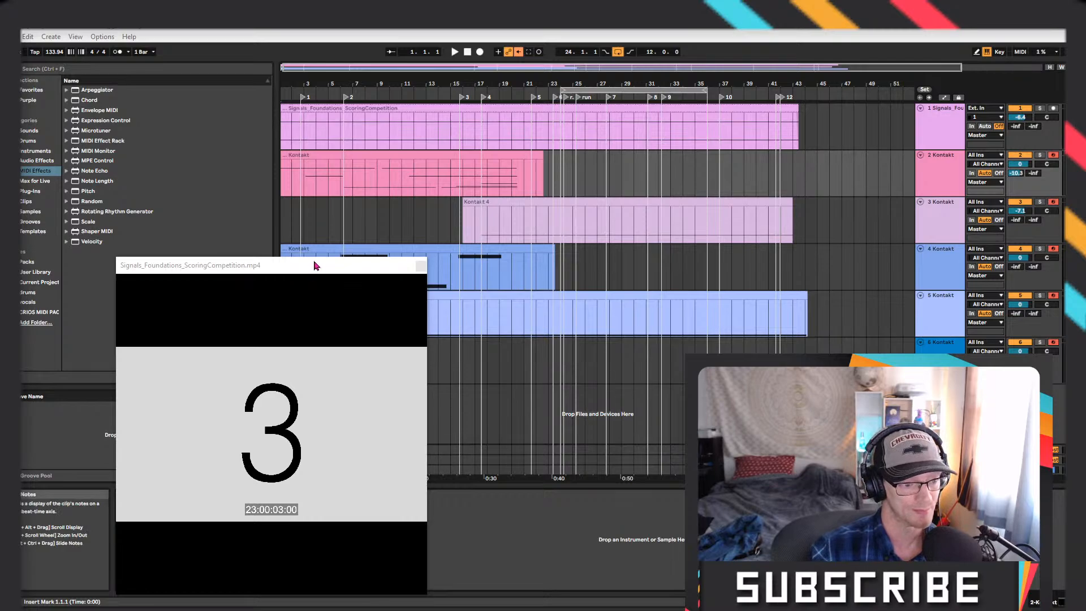
drag(318, 257, 244, 356)
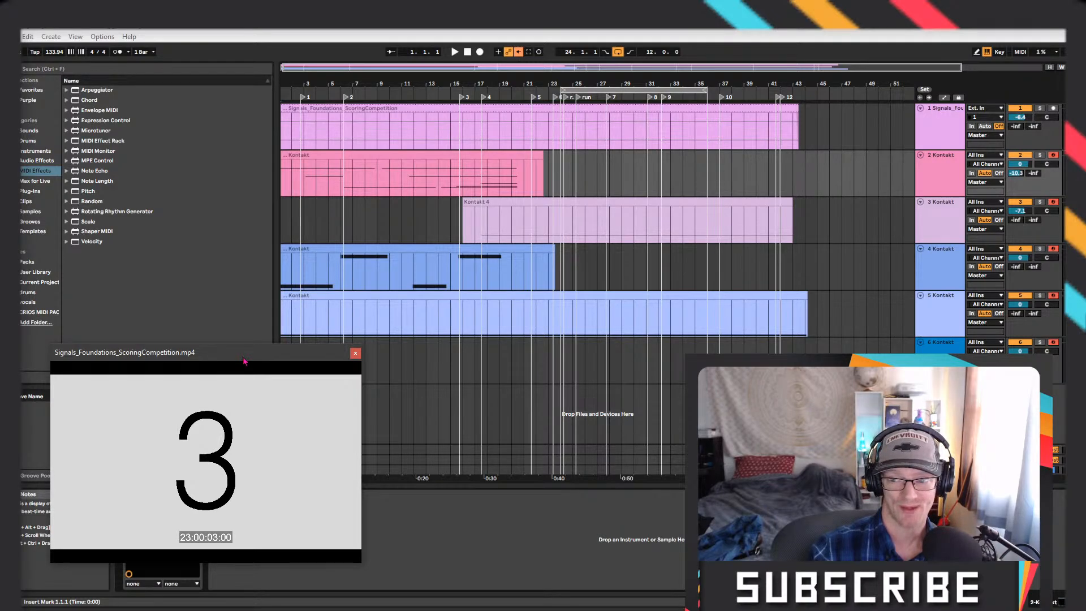
drag(243, 361, 280, 269)
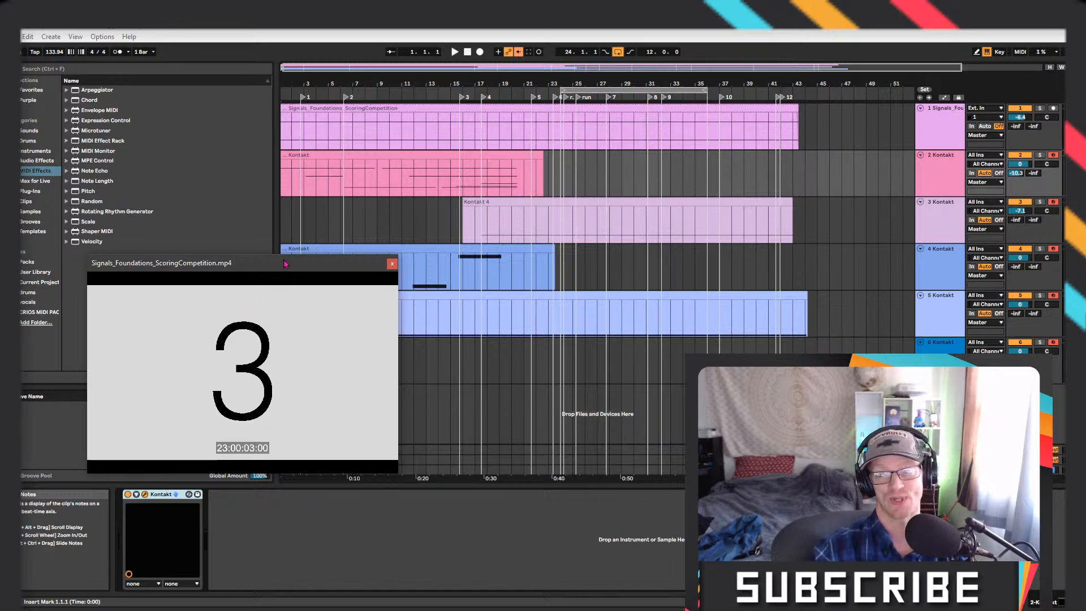
Open the Movement and Kontakt plug-in windows of the 5 Kontakt track
click(890, 322)
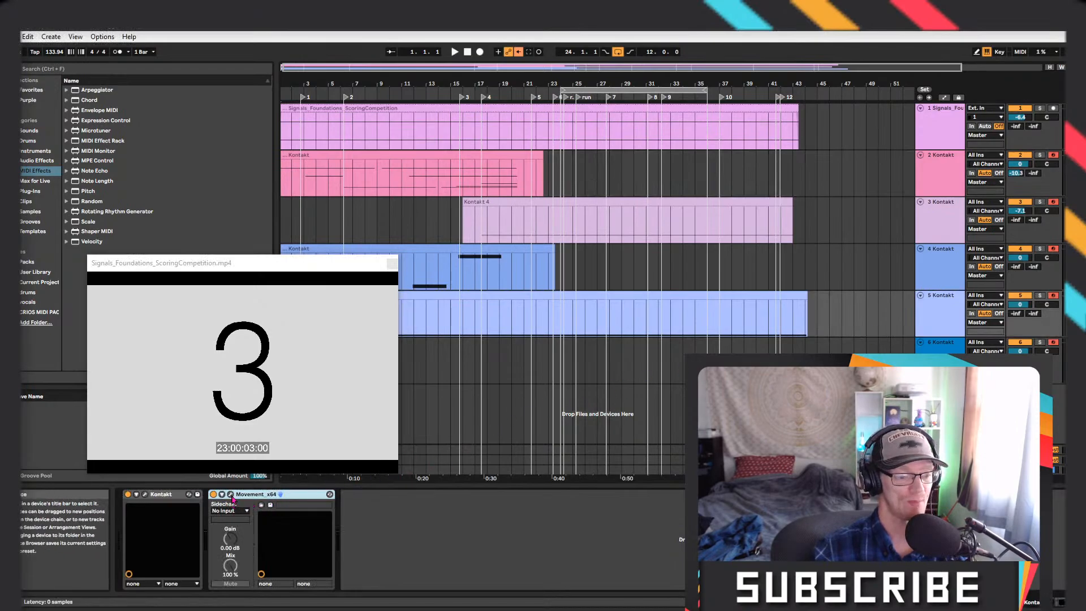
click(231, 495)
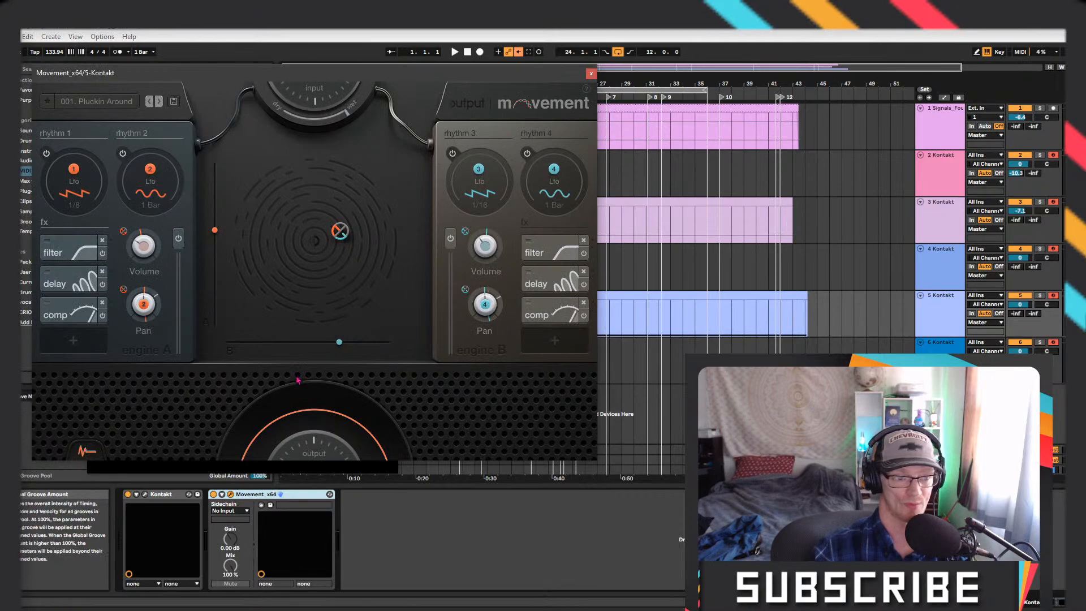
click(145, 495)
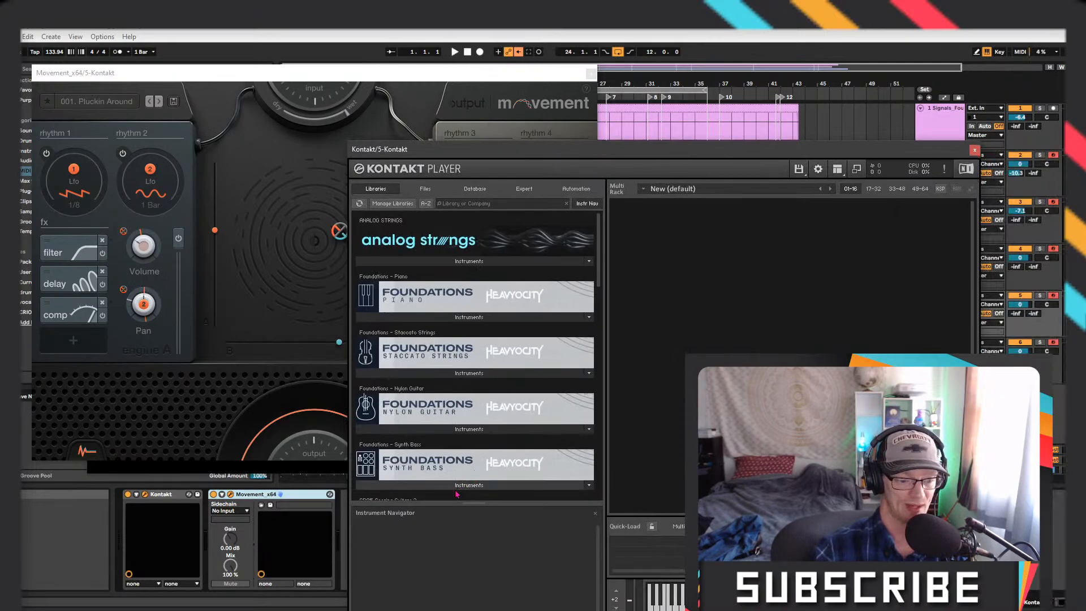
Load the Foundations Synth Bass instrument from the library list into Kontakt's rack
scroll(476, 453, down, 1)
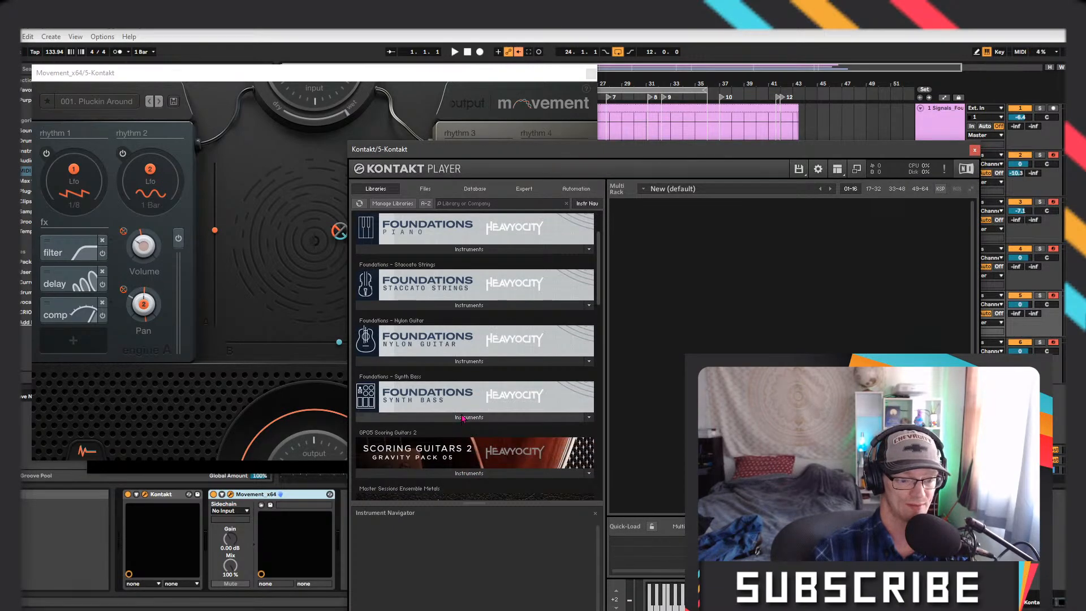
click(462, 418)
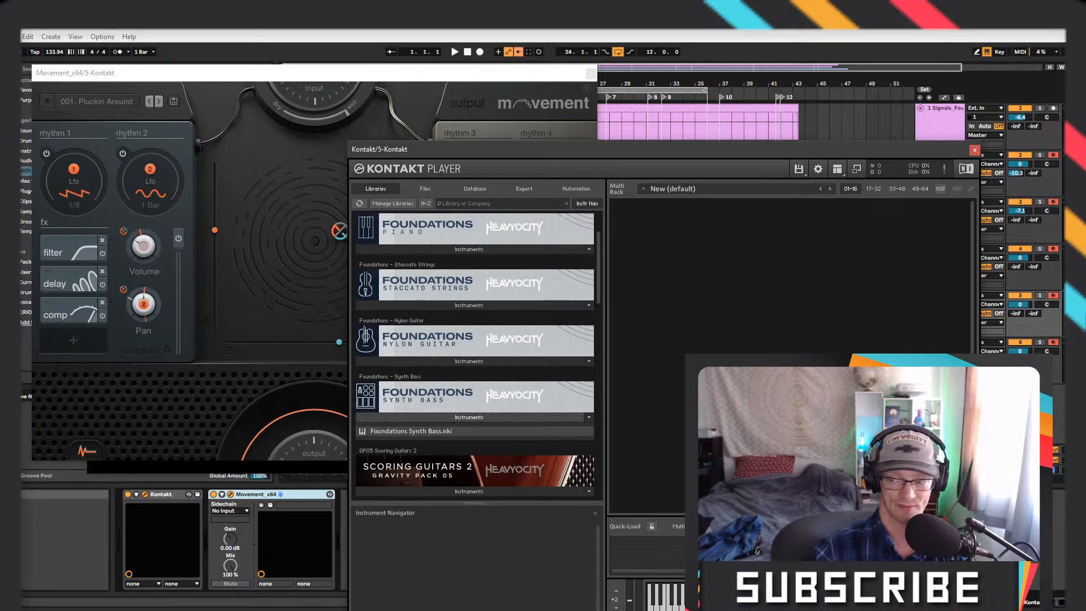
drag(411, 432, 706, 306)
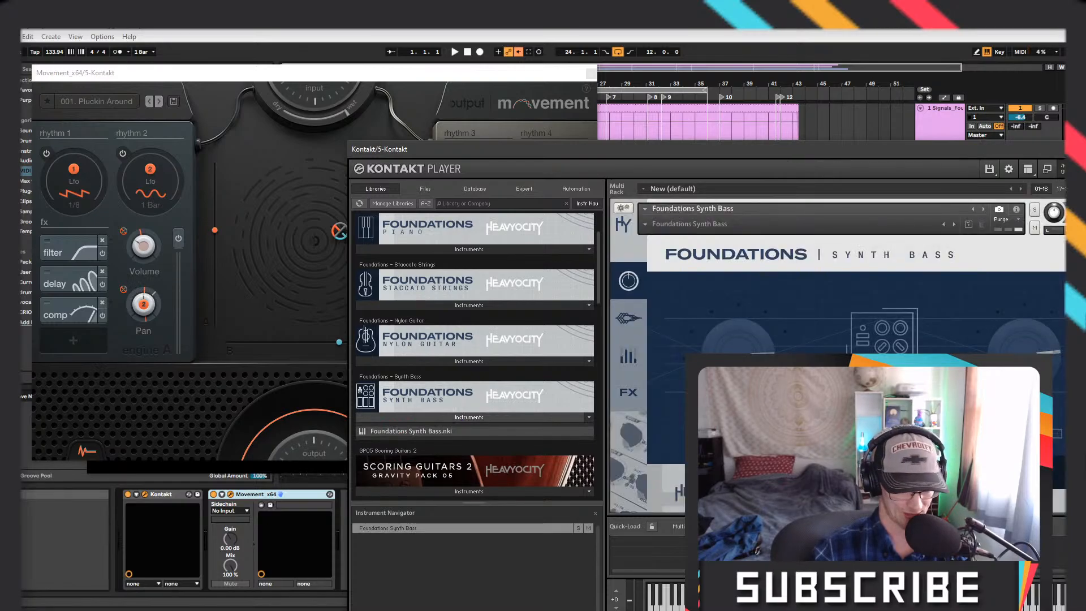
Move the Kontakt and Movement windows aside to uncover the upper tracks of the arrangement
drag(944, 151, 721, 102)
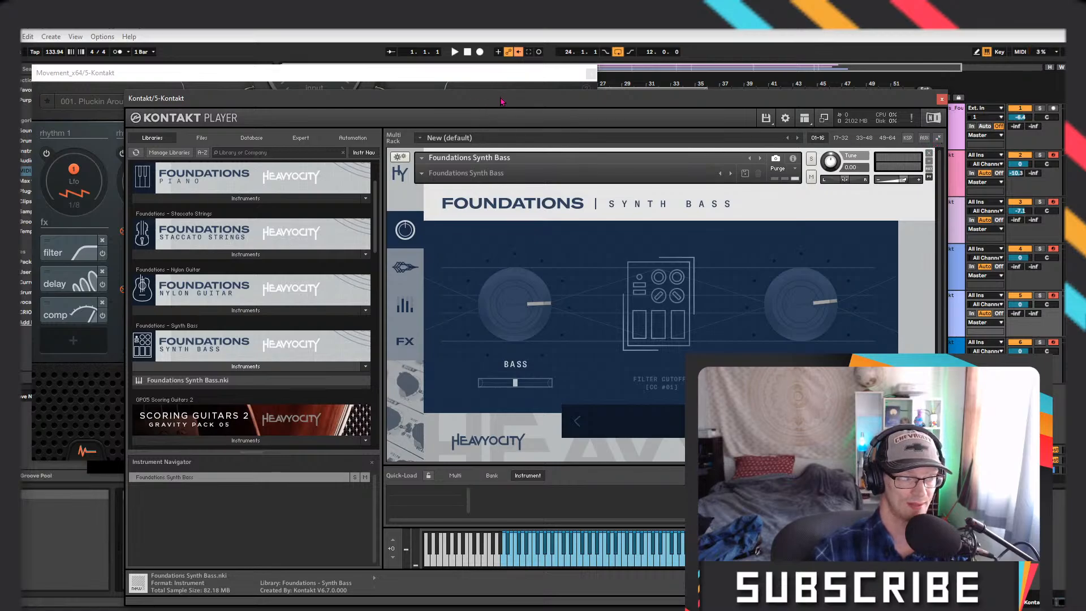
drag(517, 104, 712, 237)
drag(482, 75, 1085, 259)
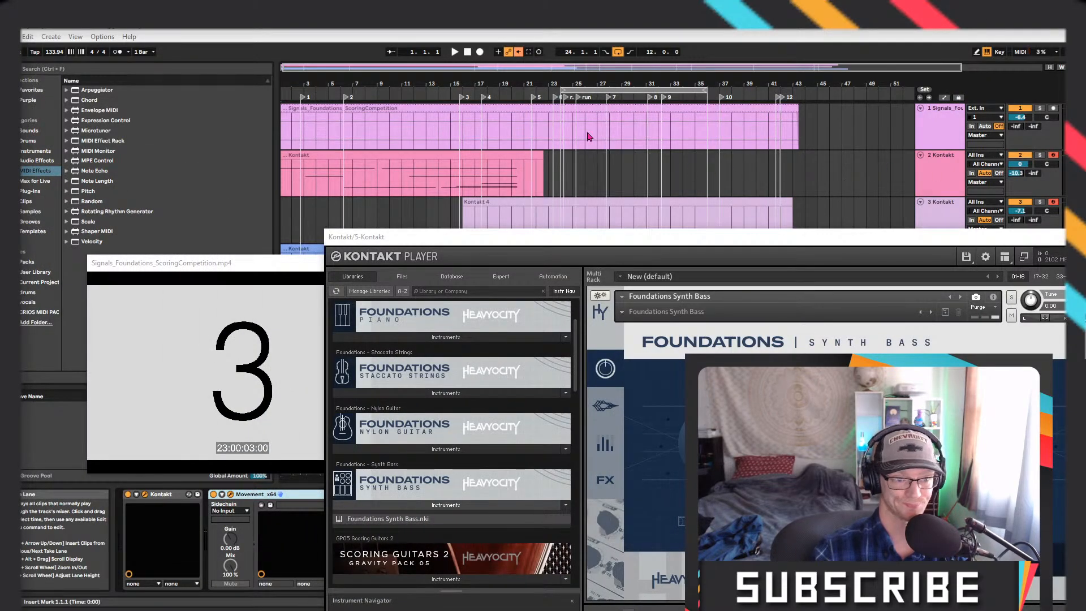
Play the arrangement against the video with both floating windows moved up, replay it from the start, and stop
click(455, 53)
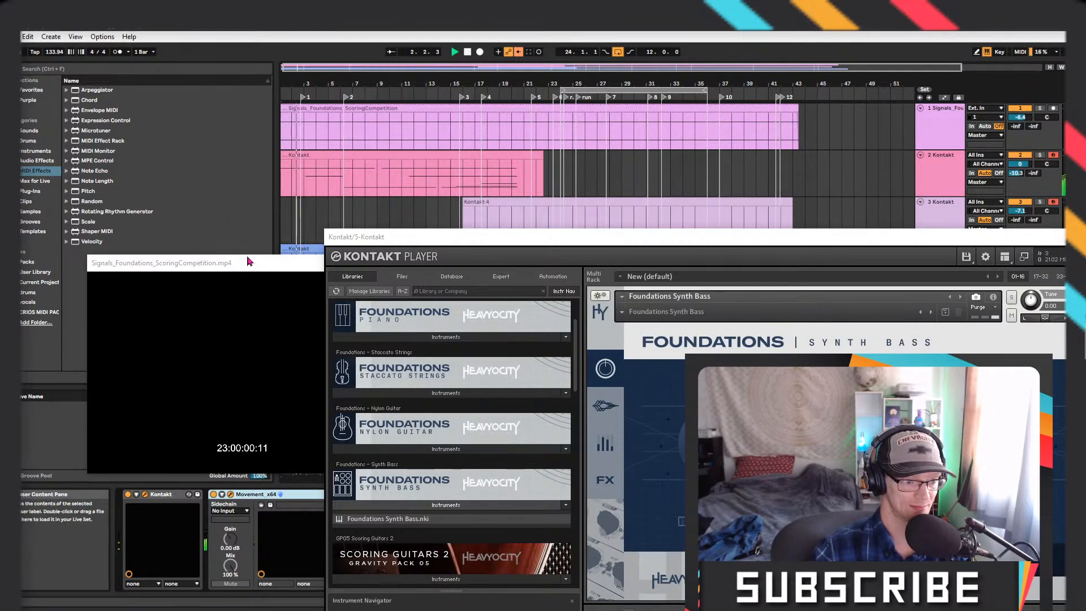
drag(257, 265, 213, 145)
drag(559, 240, 567, 168)
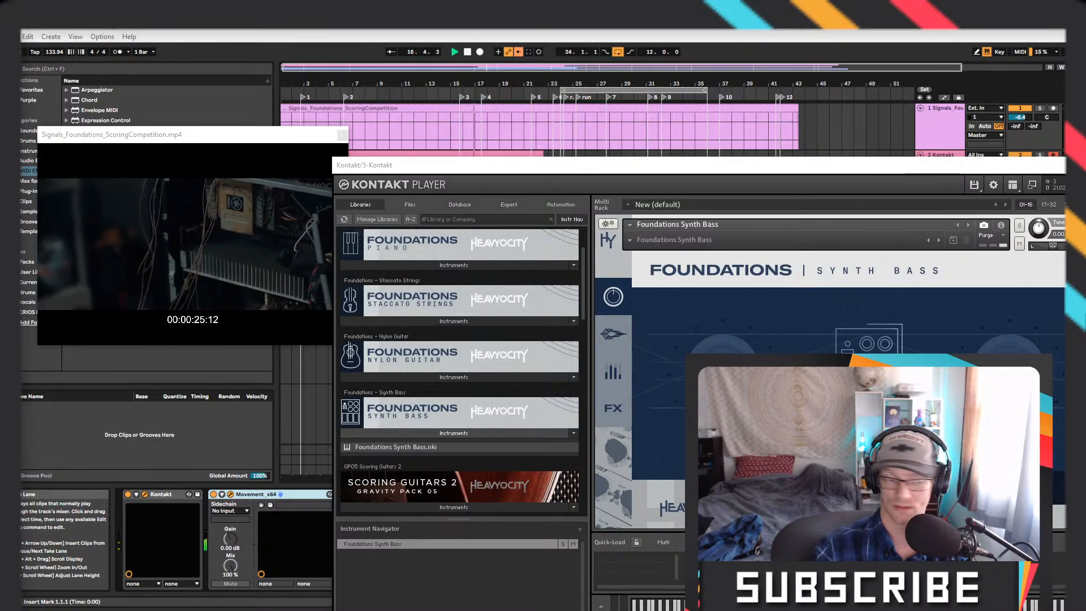
double_click(469, 52)
click(455, 52)
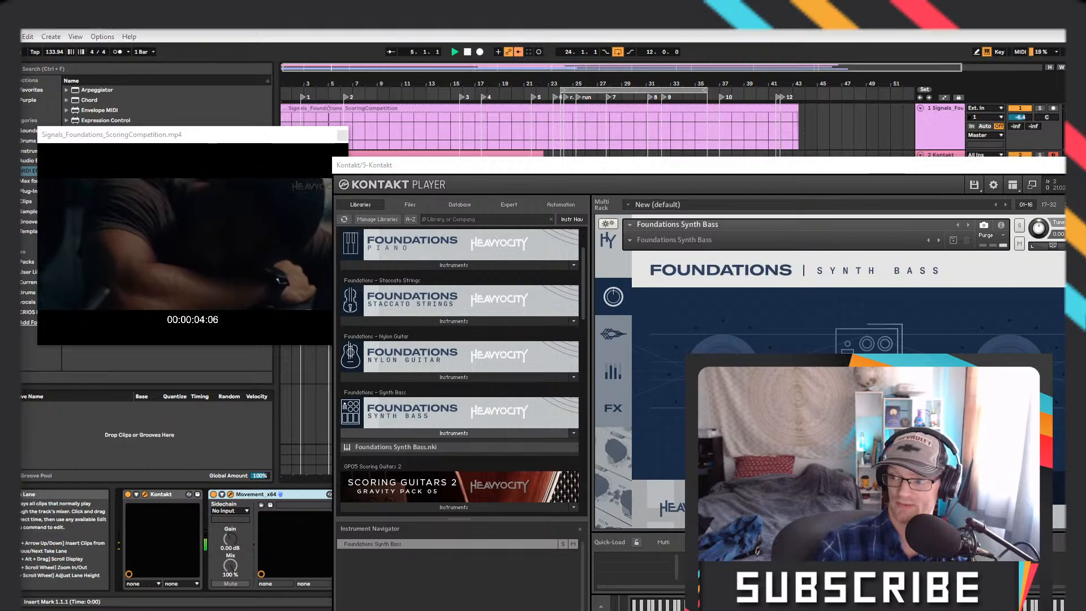
click(468, 52)
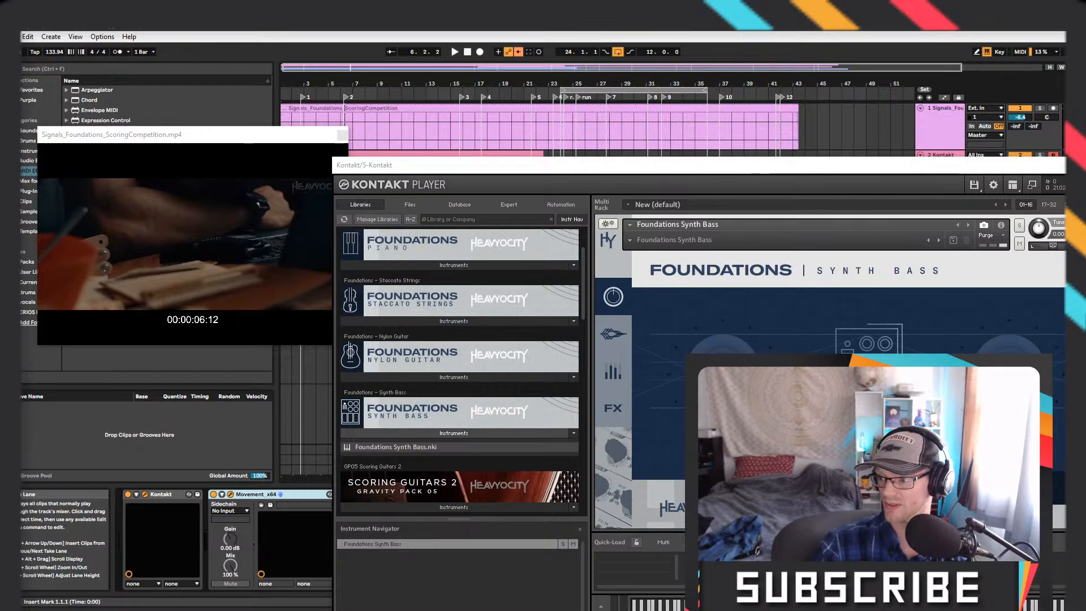
Filter the Movement presets by auto pan and complex, load "030. Drag It Out", and move the plug-in window aside
drag(1066, 186, 571, 169)
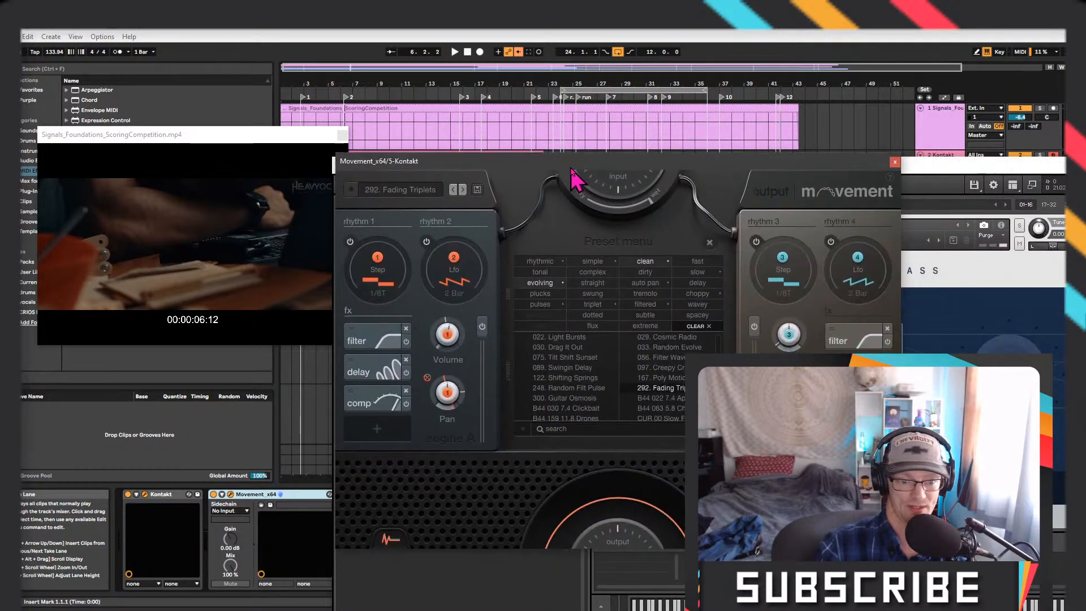
click(644, 283)
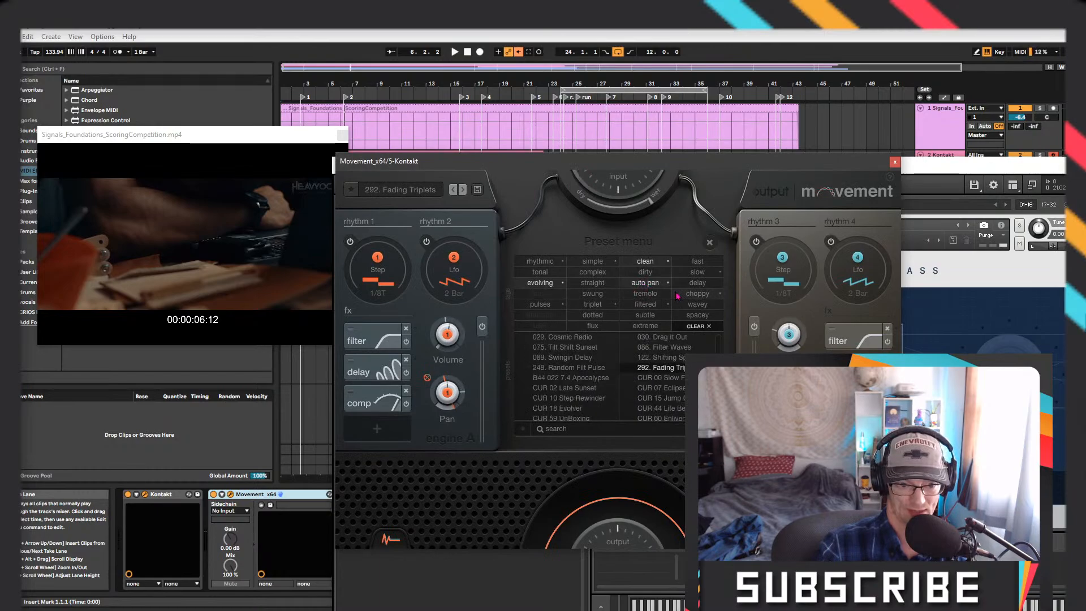
click(609, 273)
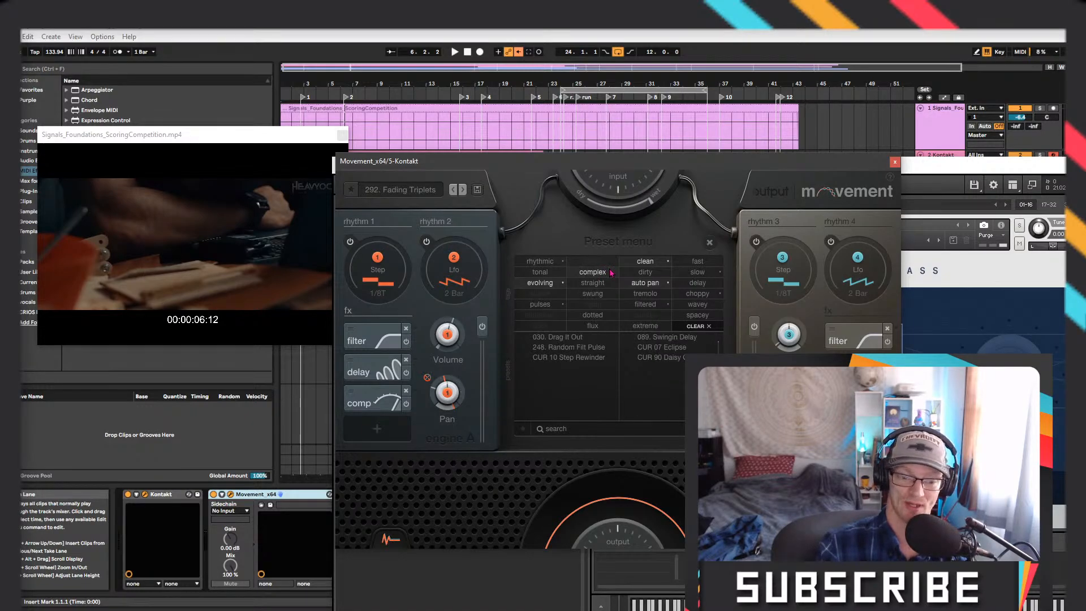
click(568, 337)
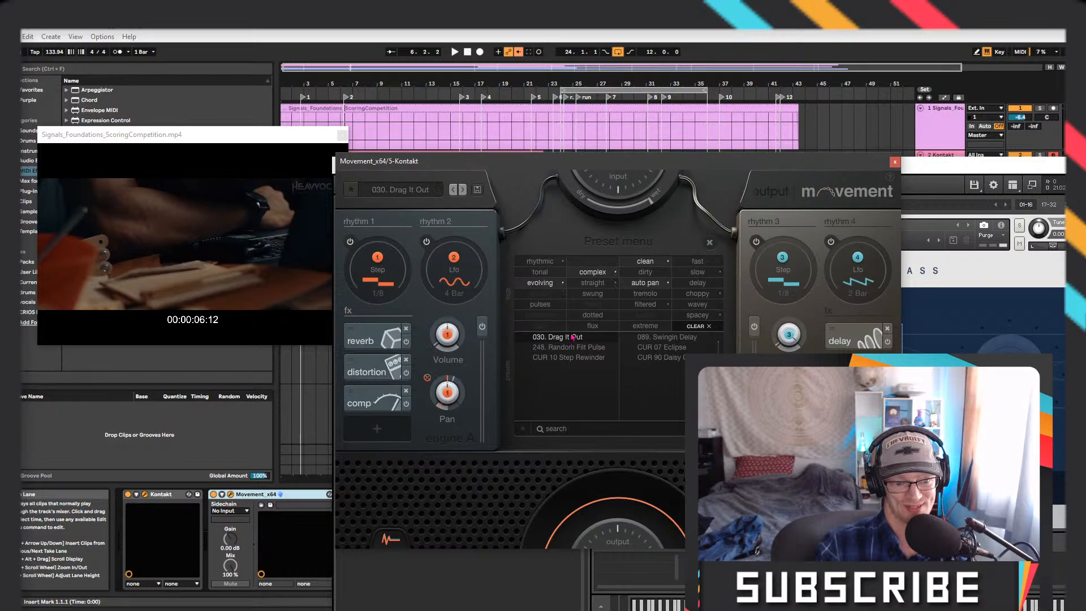
drag(633, 163, 747, 363)
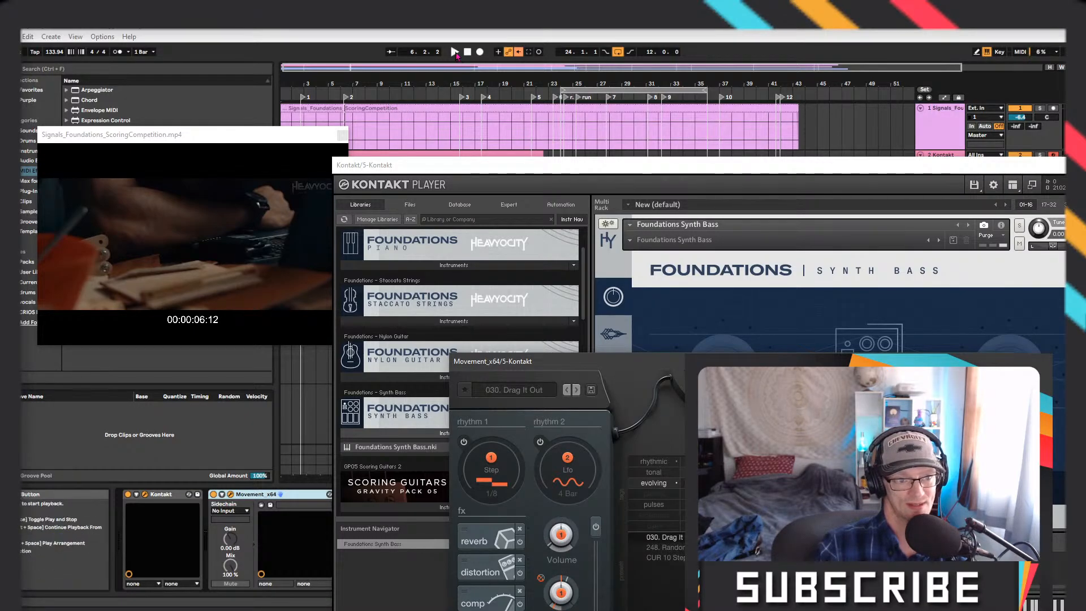
Play the arrangement and slightly lower the Foundations Synth Bass instrument's volume in Kontakt
click(455, 52)
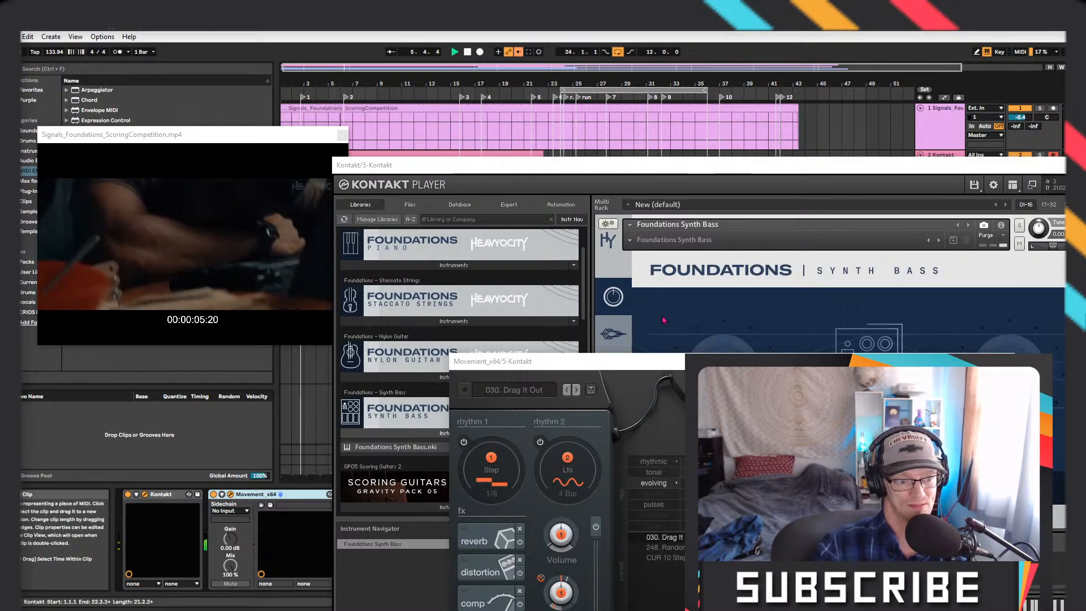
drag(960, 166, 723, 149)
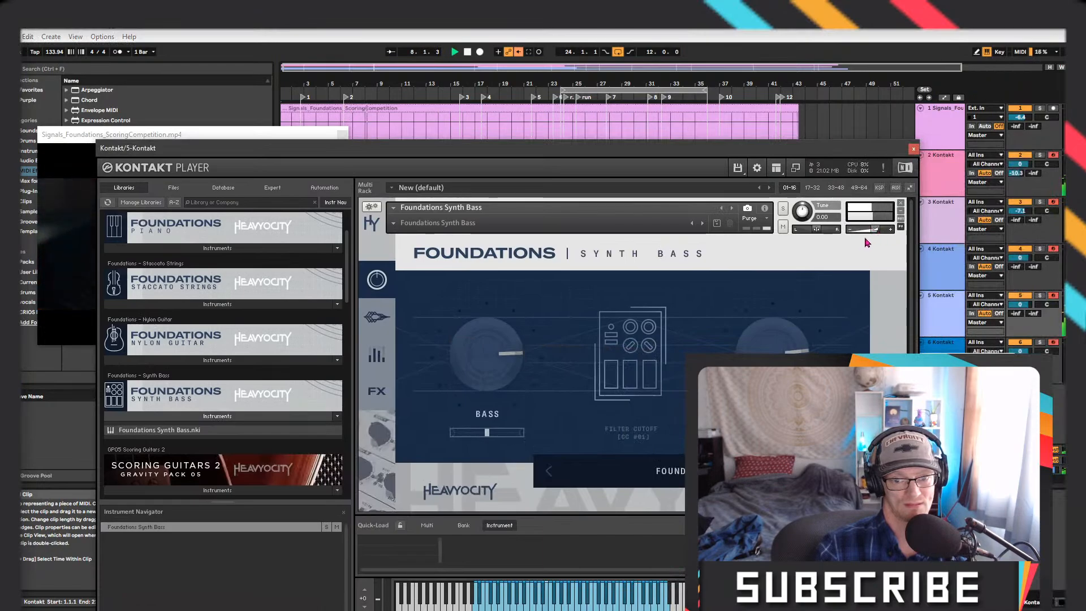
drag(875, 230, 867, 237)
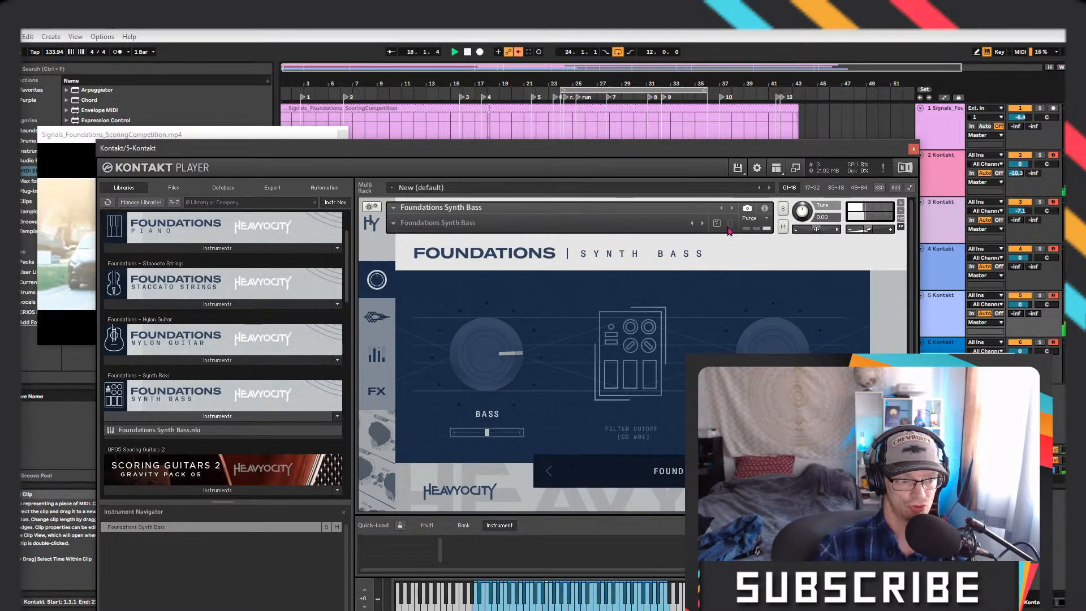
Move the Kontakt window clear of the video and stop playback
drag(547, 146, 807, 161)
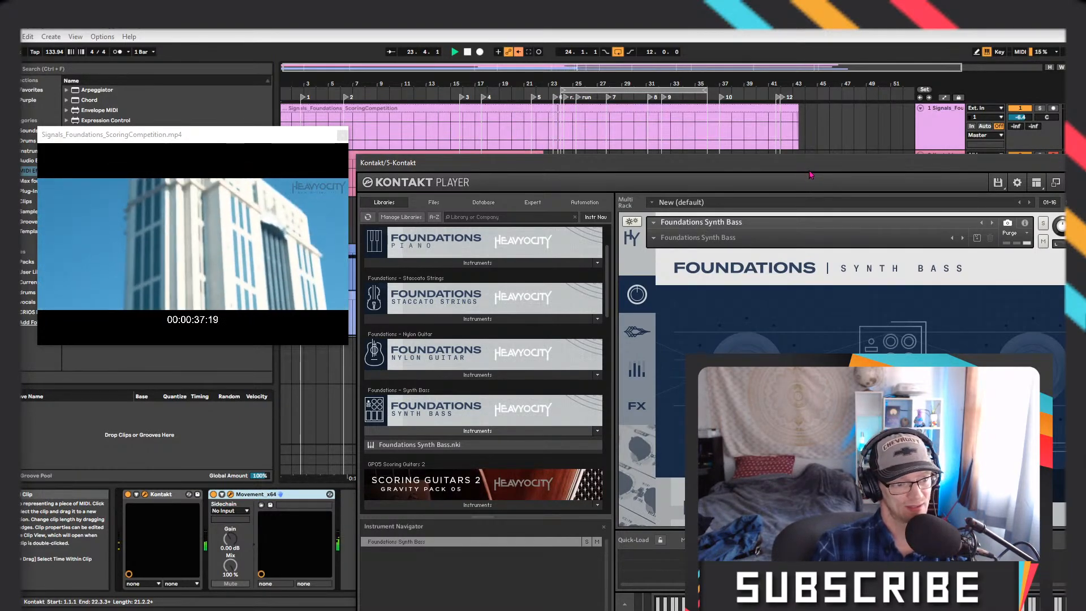
drag(856, 165, 805, 189)
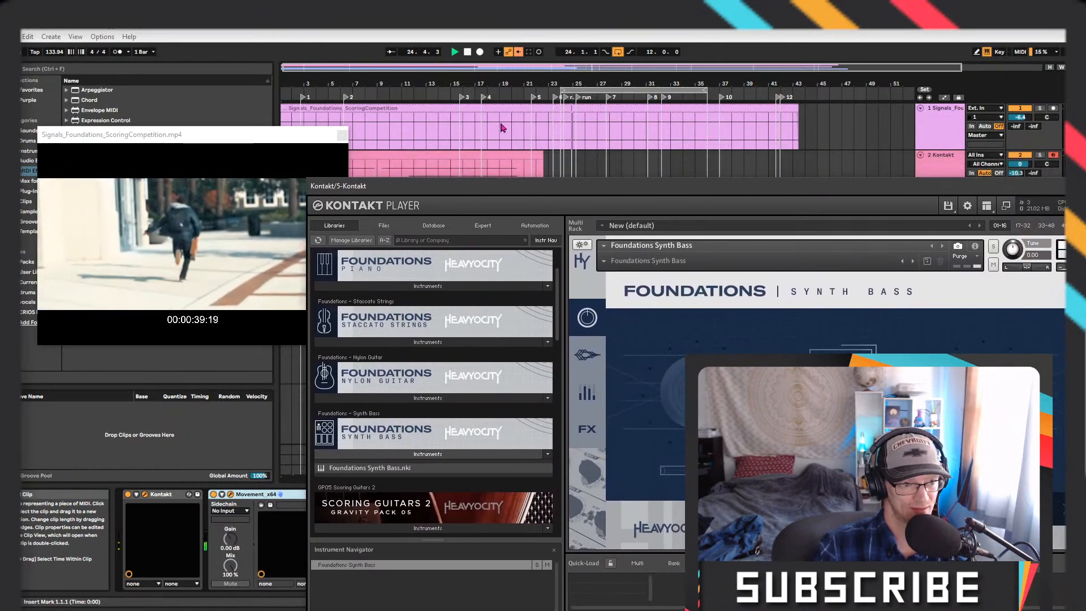
click(468, 52)
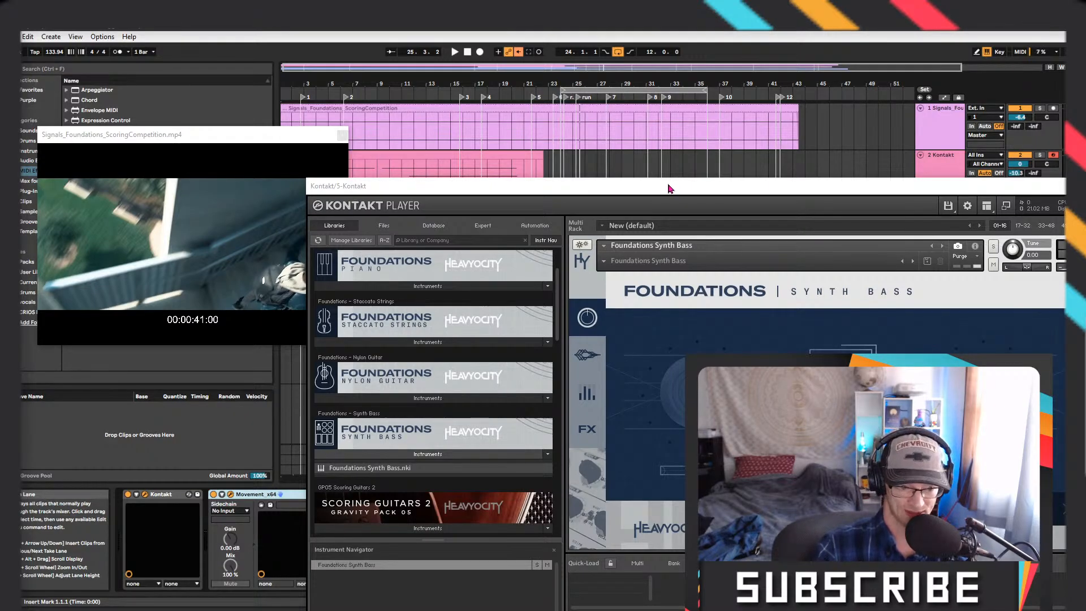
drag(669, 192, 727, 211)
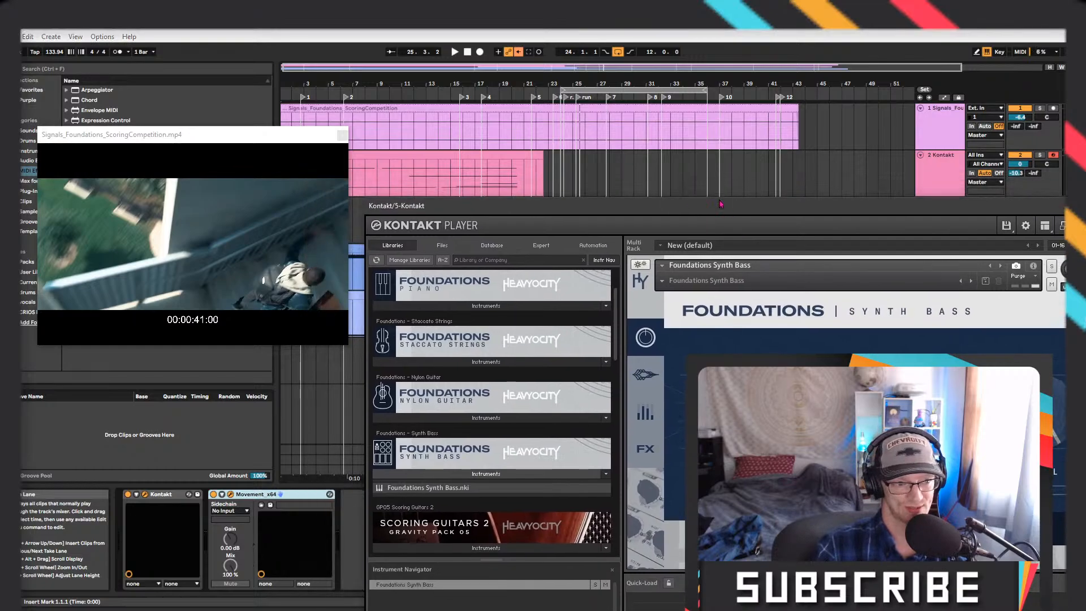
Play the arrangement from an early bar, select the 5 Kontakt track, and bring its Kontakt window back into view
click(334, 94)
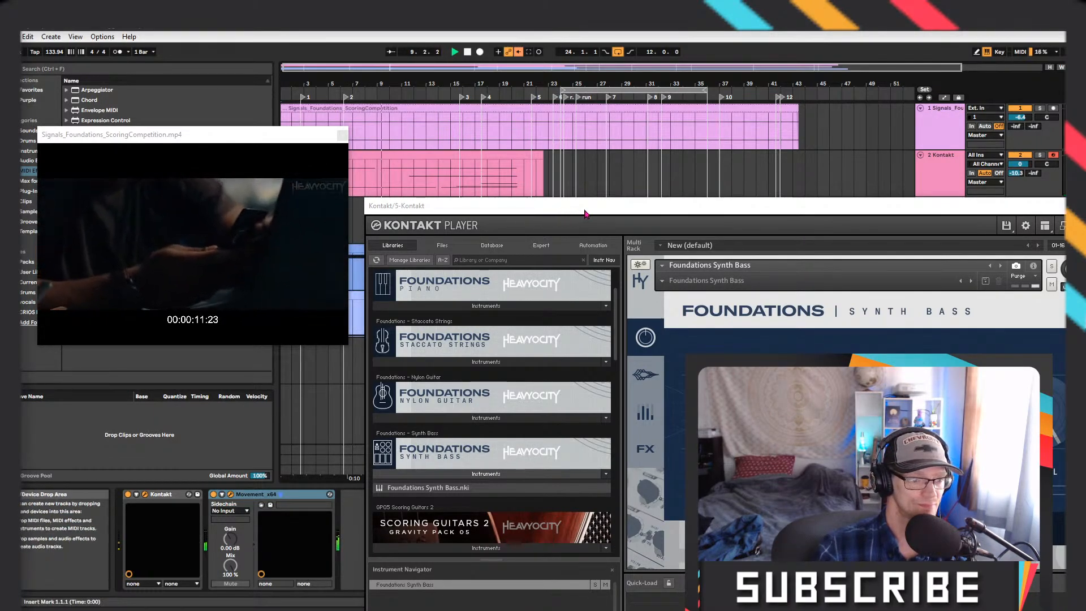
drag(595, 210, 711, 358)
click(940, 309)
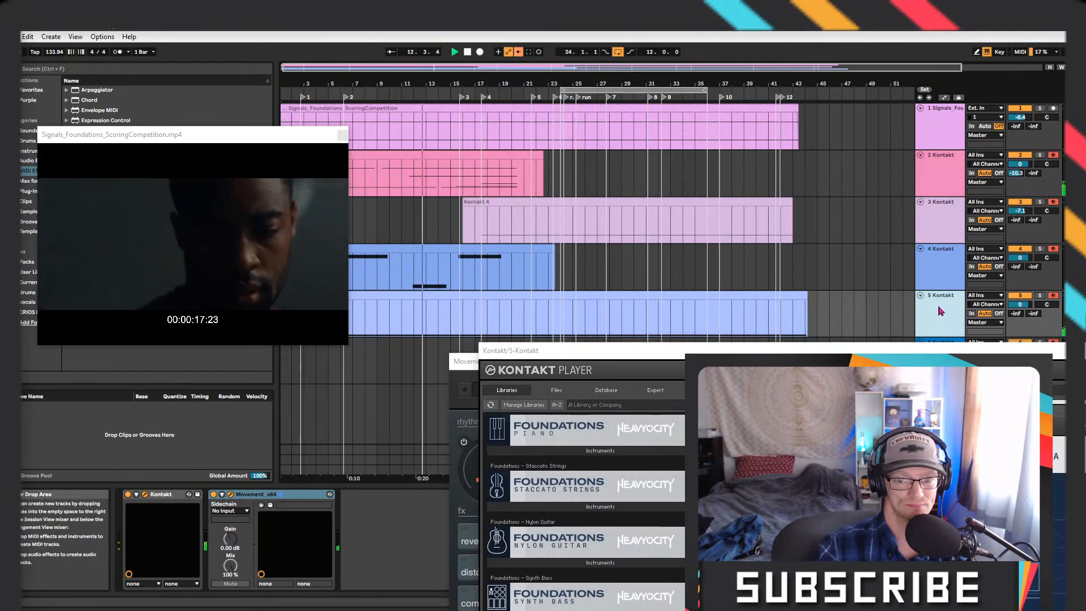
drag(924, 355, 679, 179)
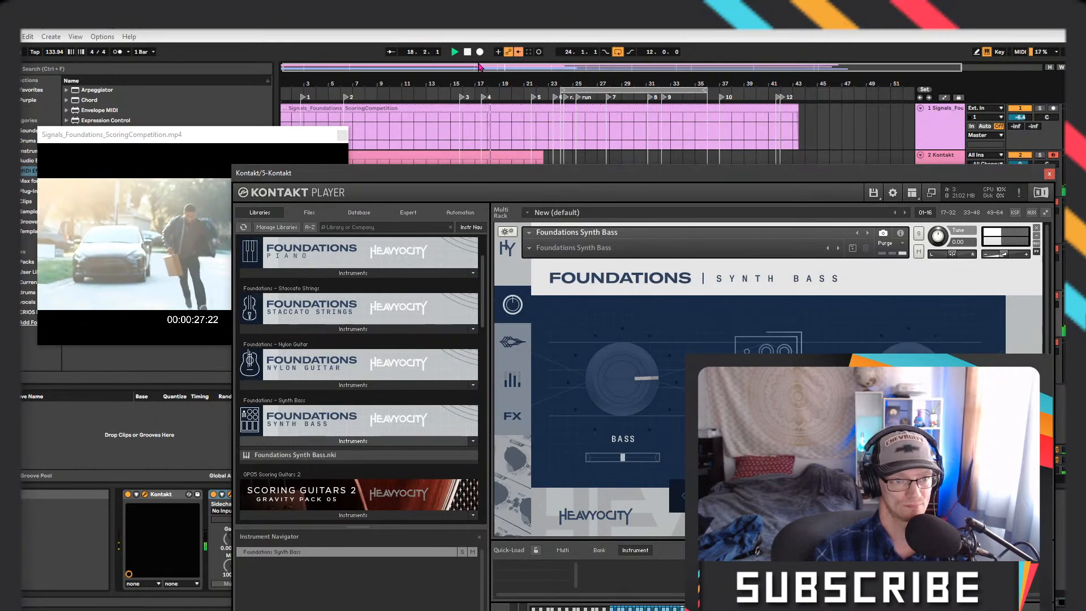
Stop and restart playback to hear the synth bass against the opening of the video
key(space)
key(space)
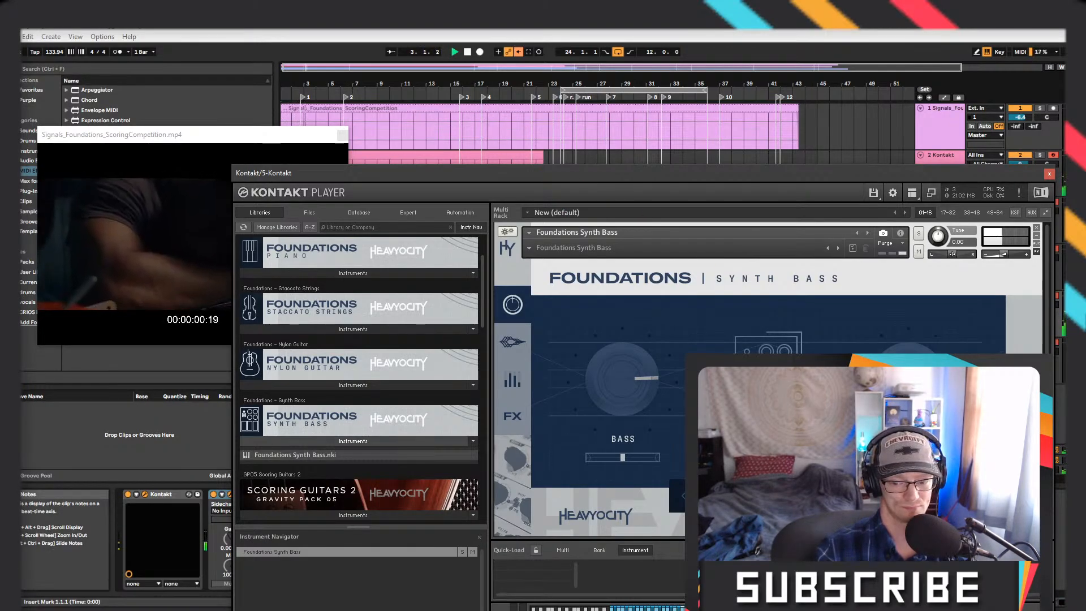
key(space)
key(space)
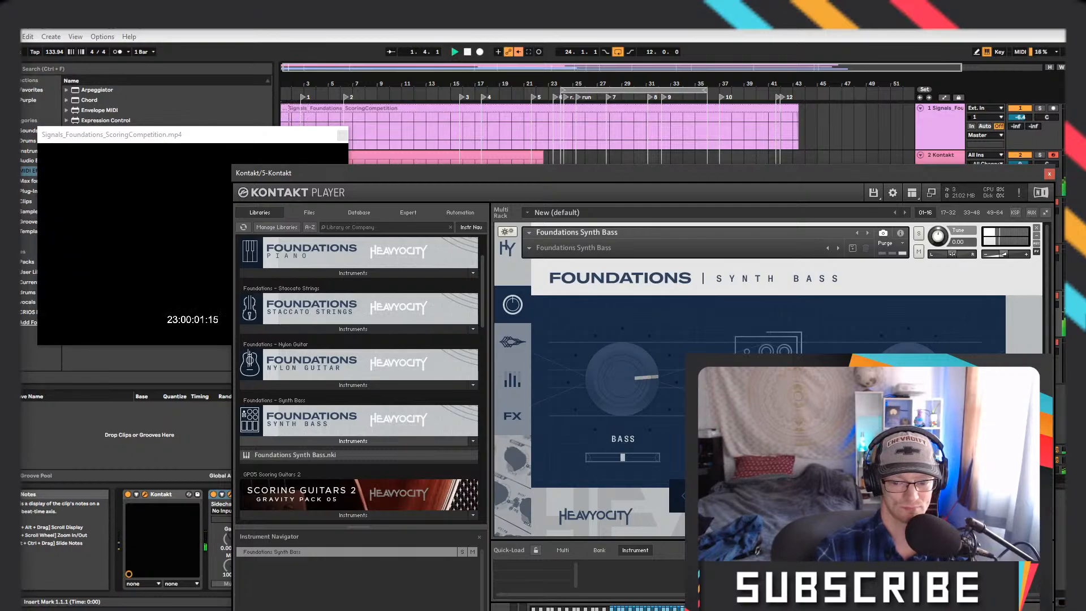
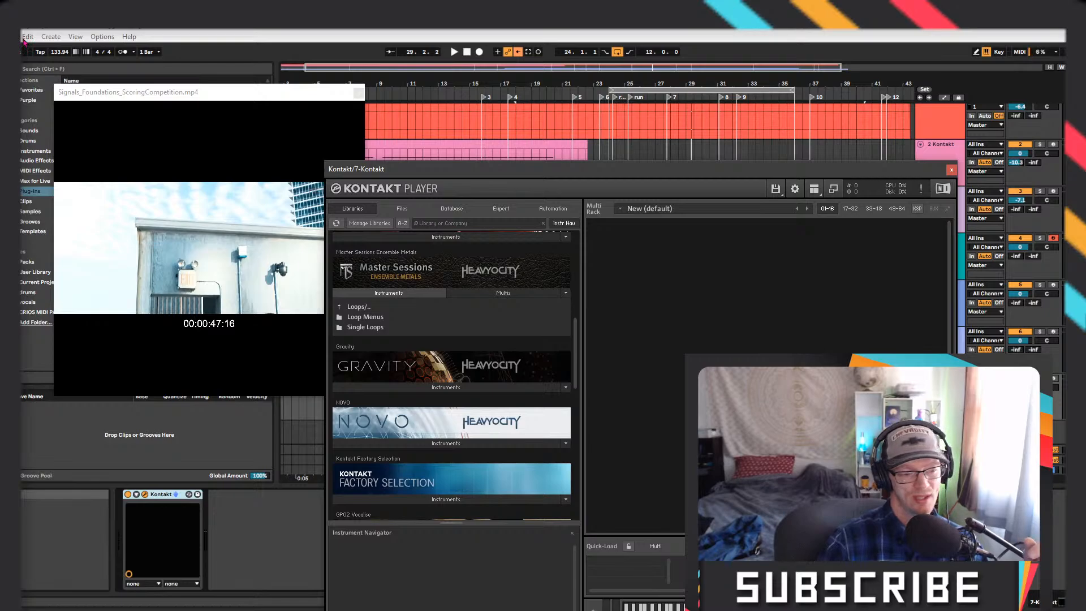
click(27, 37)
mouse_move(73, 42)
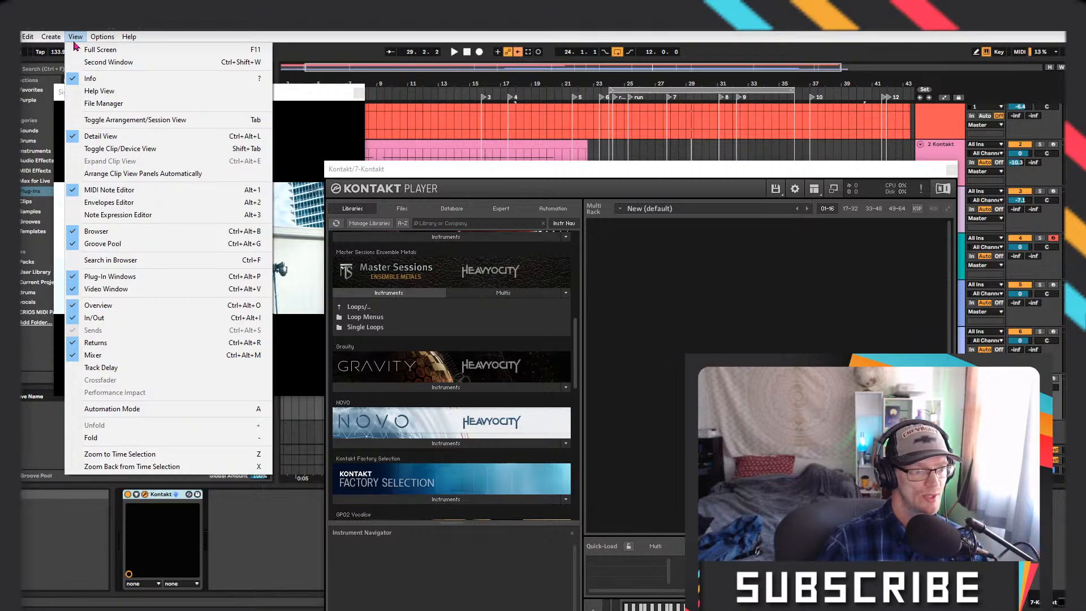
mouse_move(129, 38)
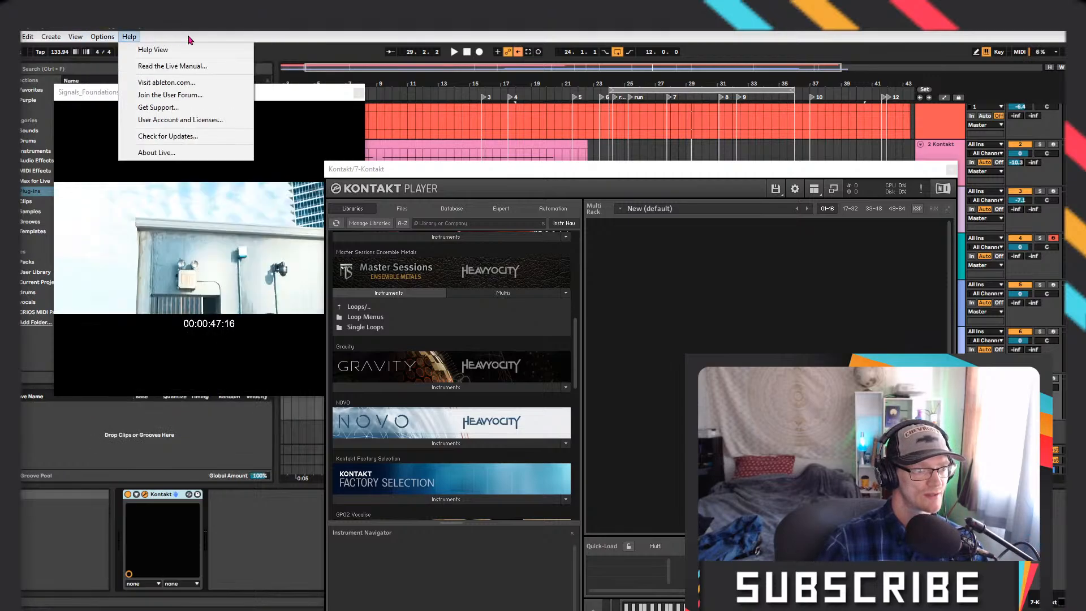
click(339, 30)
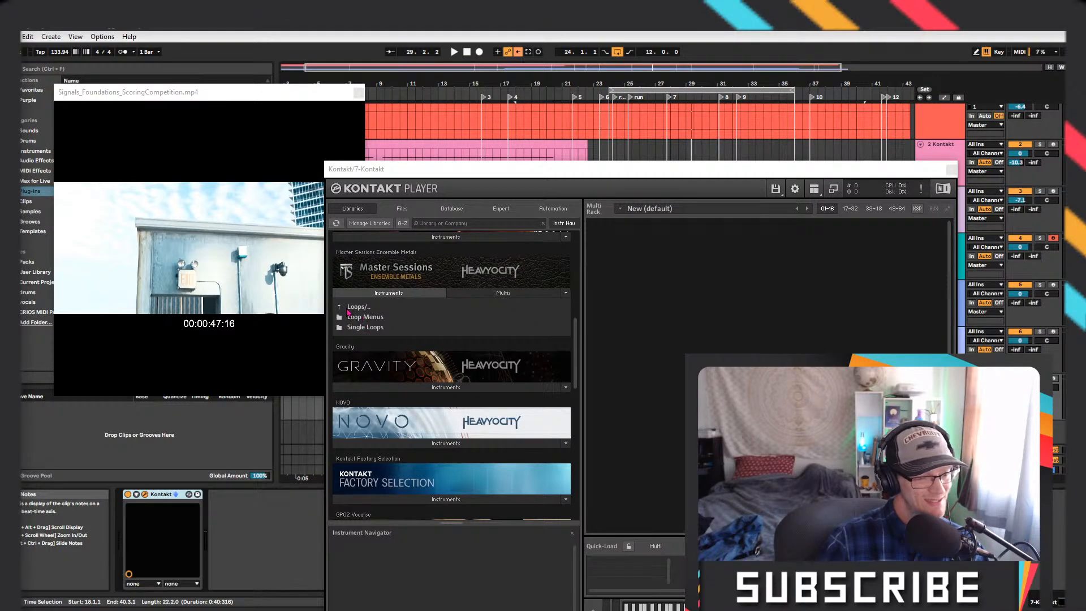
Load the Straight 8ths All Full Loops instrument from the Menus and Breakouts folder of Master Sessions Ensemble Metals
click(349, 308)
click(355, 317)
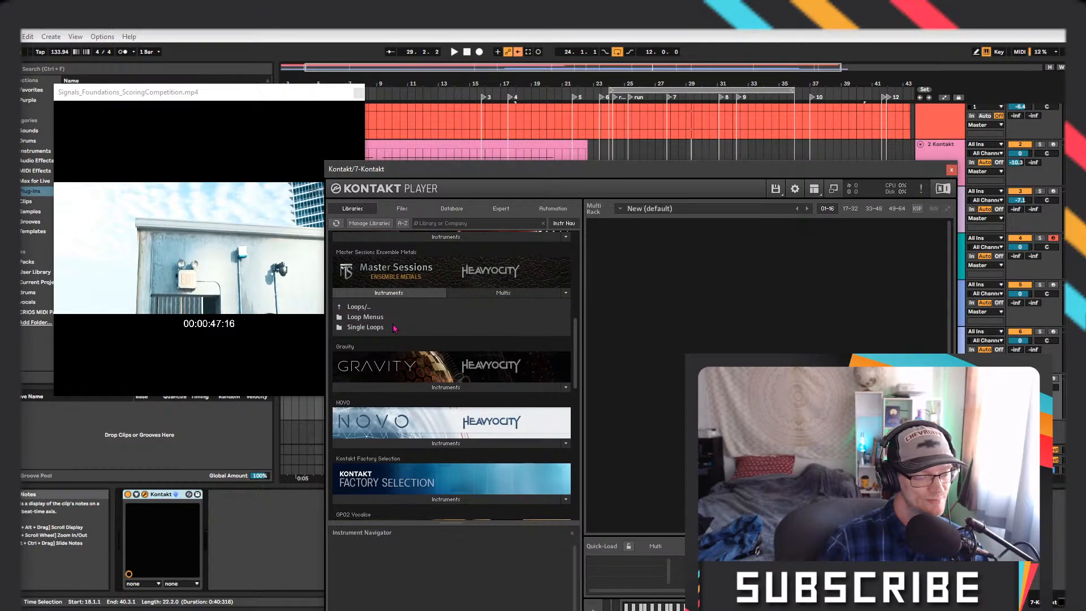
click(361, 320)
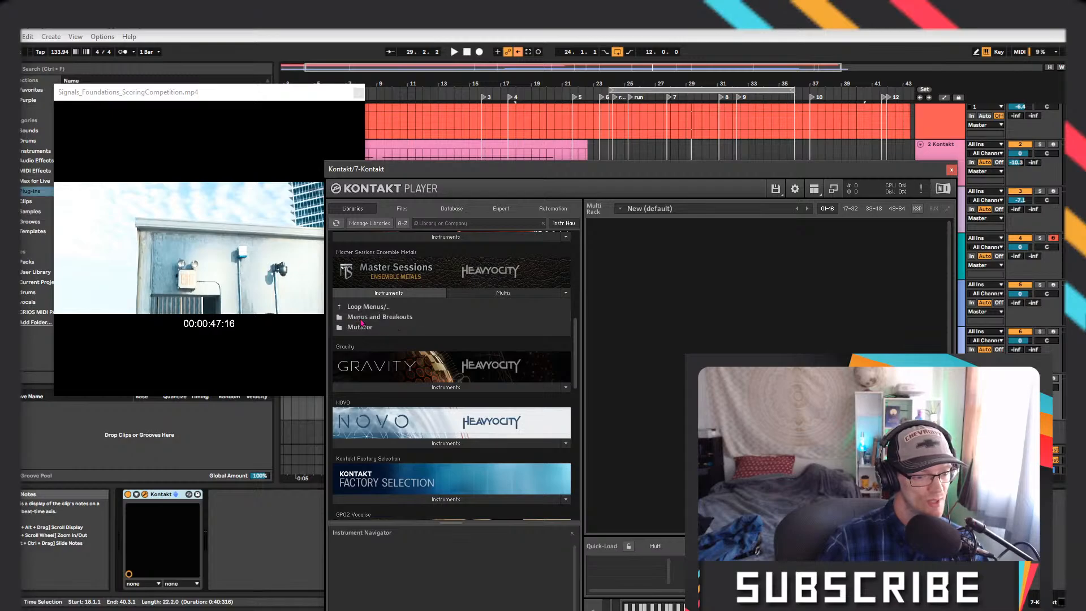
click(413, 319)
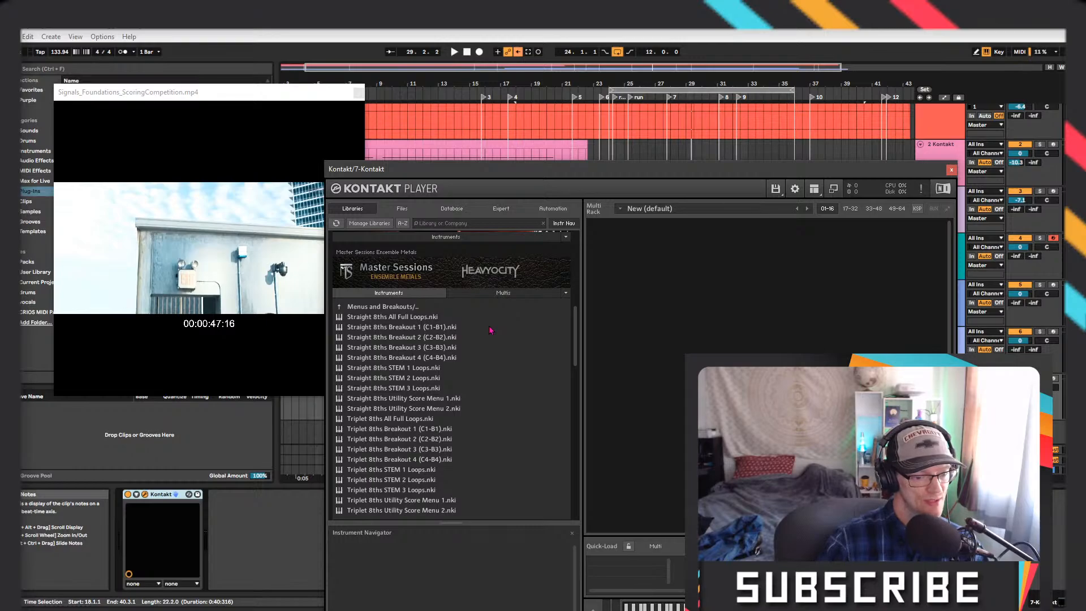
click(362, 318)
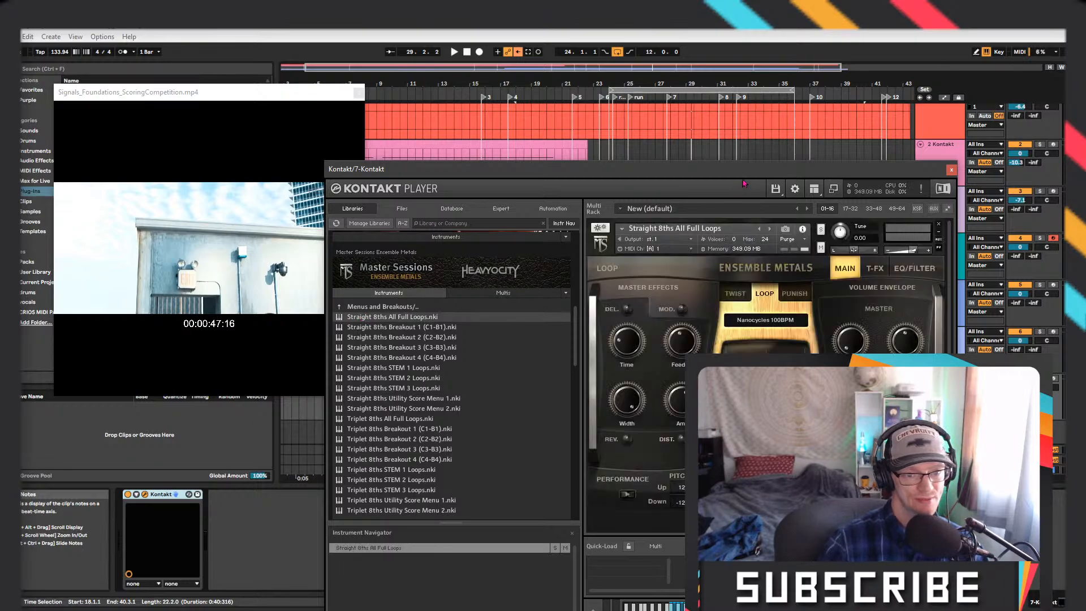
Reposition the Kontakt window over the arrangement and arm the 7 Kontakt track for recording
drag(761, 175, 881, 153)
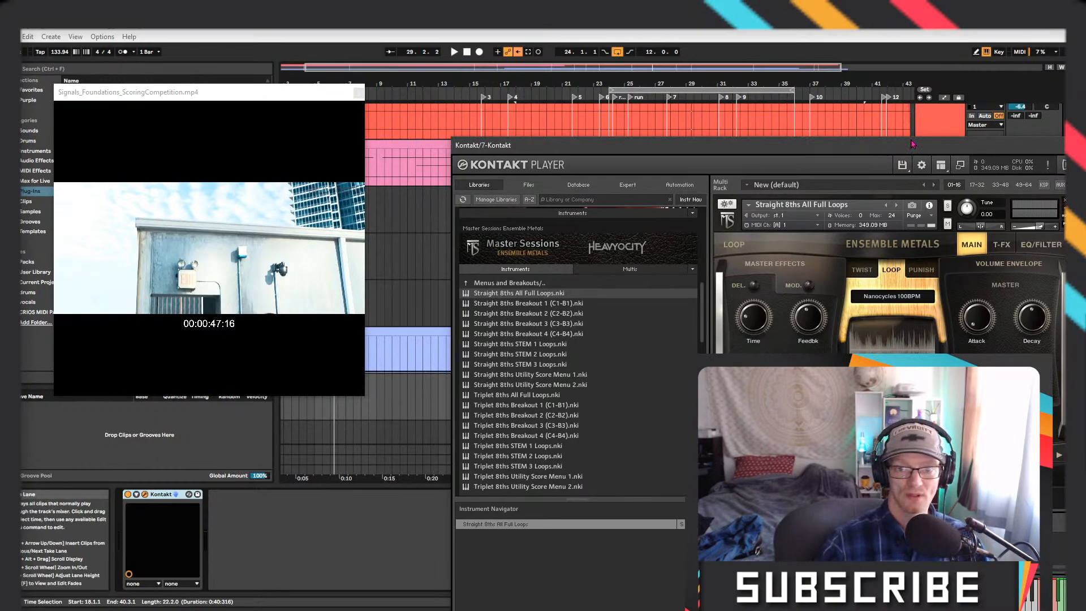
drag(880, 154, 735, 142)
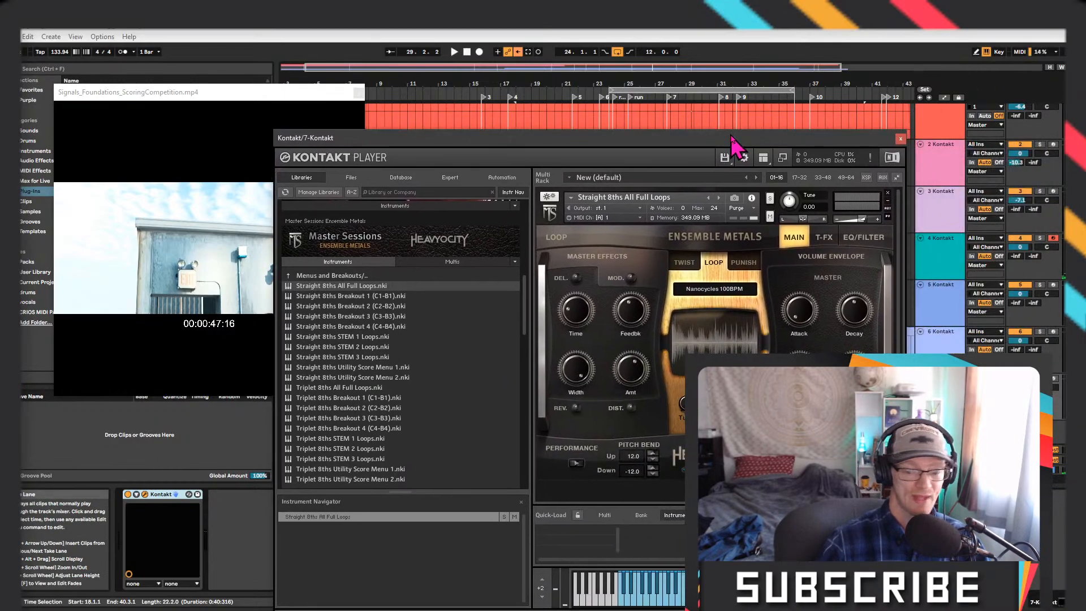
click(1054, 380)
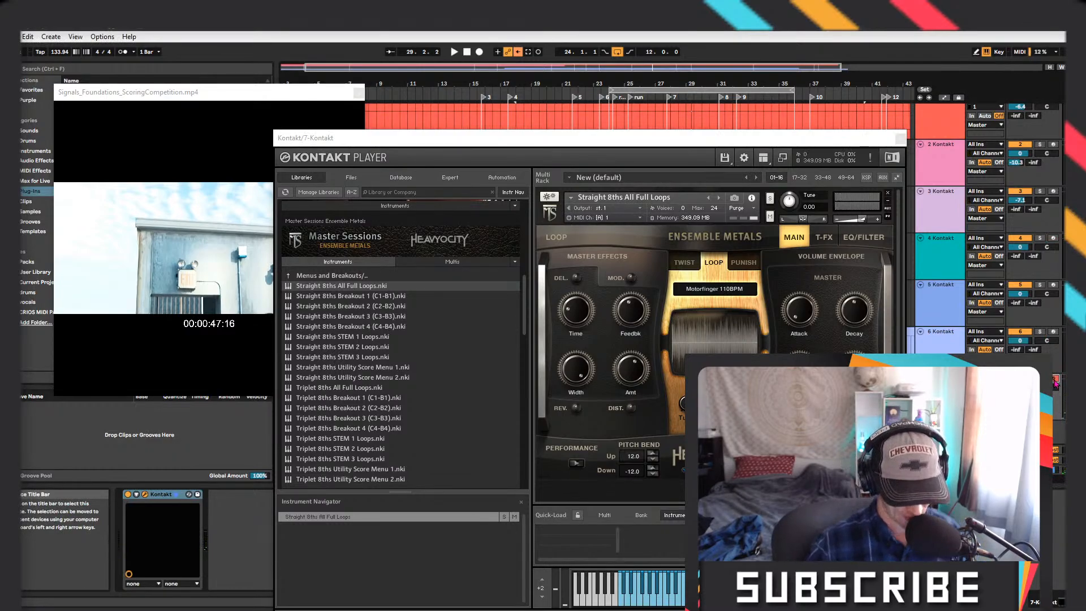
Stop playback, return to the start of the arrangement, and play it to audition the metal loops against the video
click(467, 52)
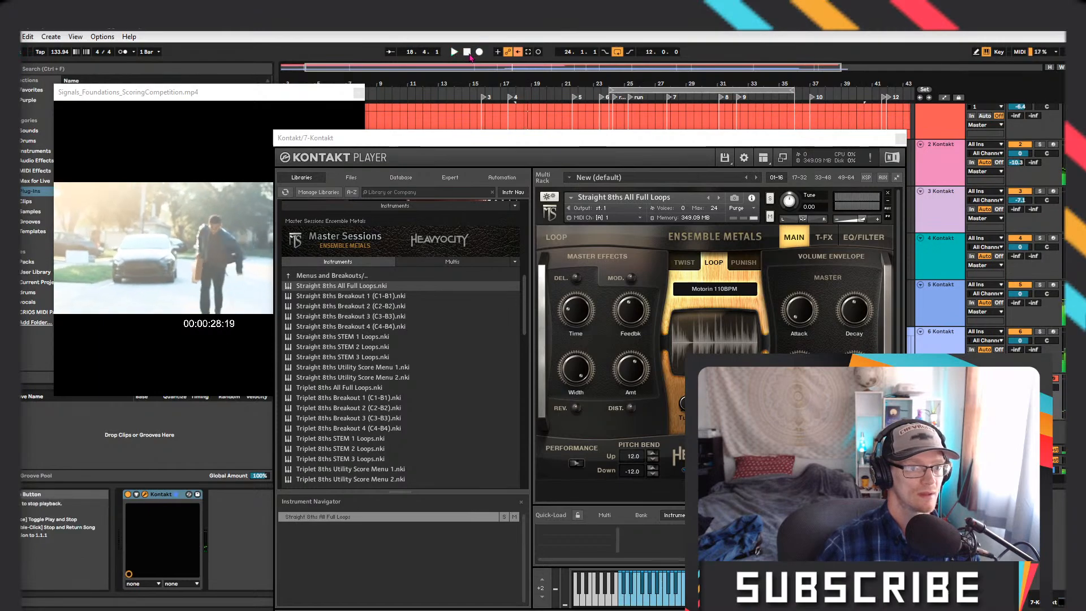
click(468, 55)
key(space)
Move the Kontakt and video windows aside to clear the arrangement tracks
drag(568, 138, 729, 114)
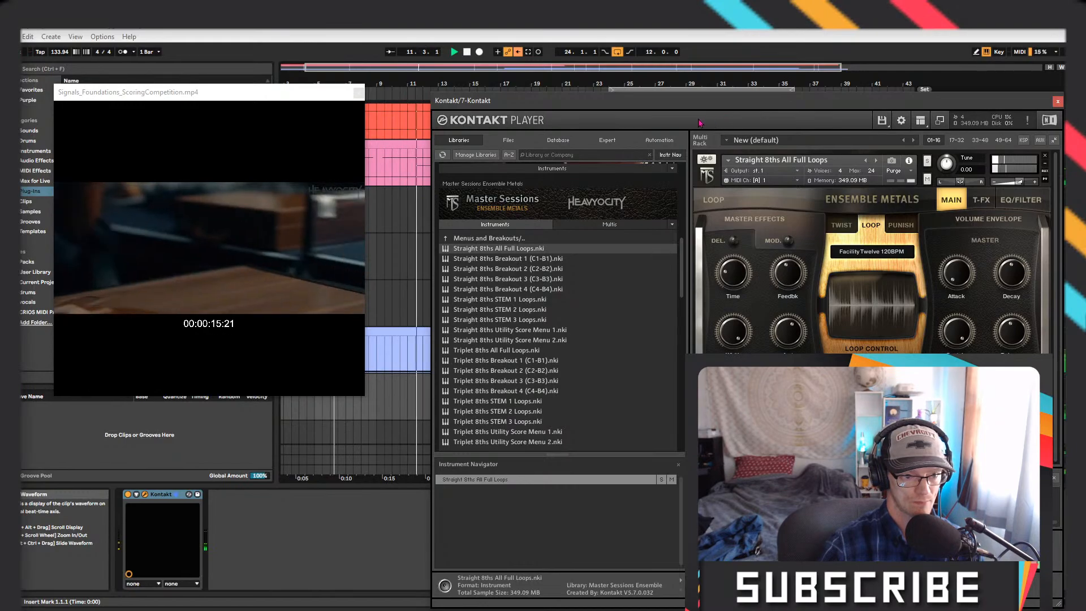
drag(615, 104, 1080, 119)
drag(323, 93, 209, 134)
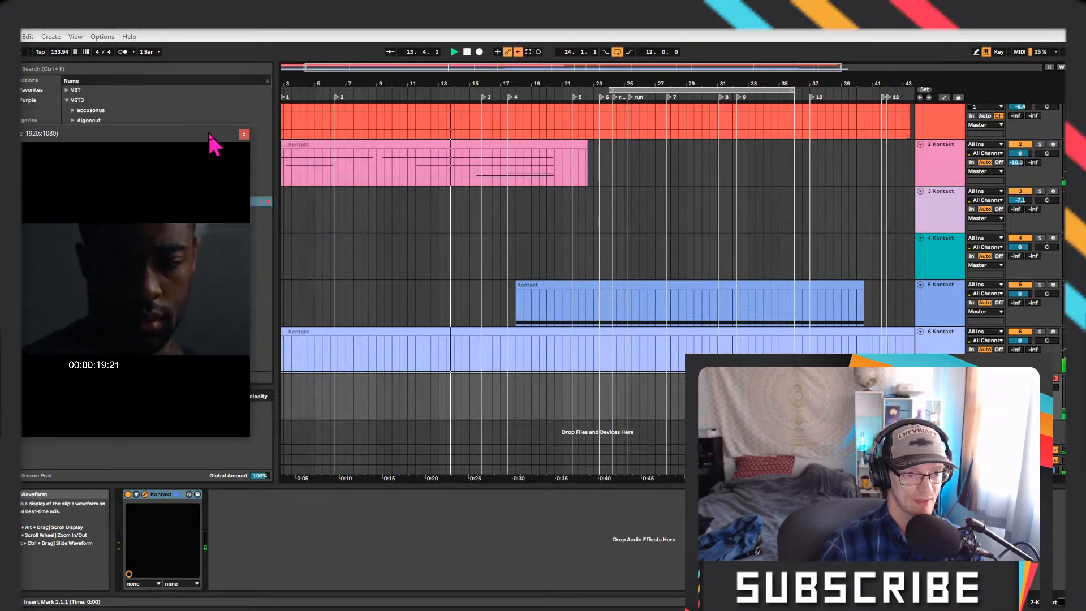
Set record quantization to Eighth-Note and Triplets and restart playback from an early bar
click(306, 94)
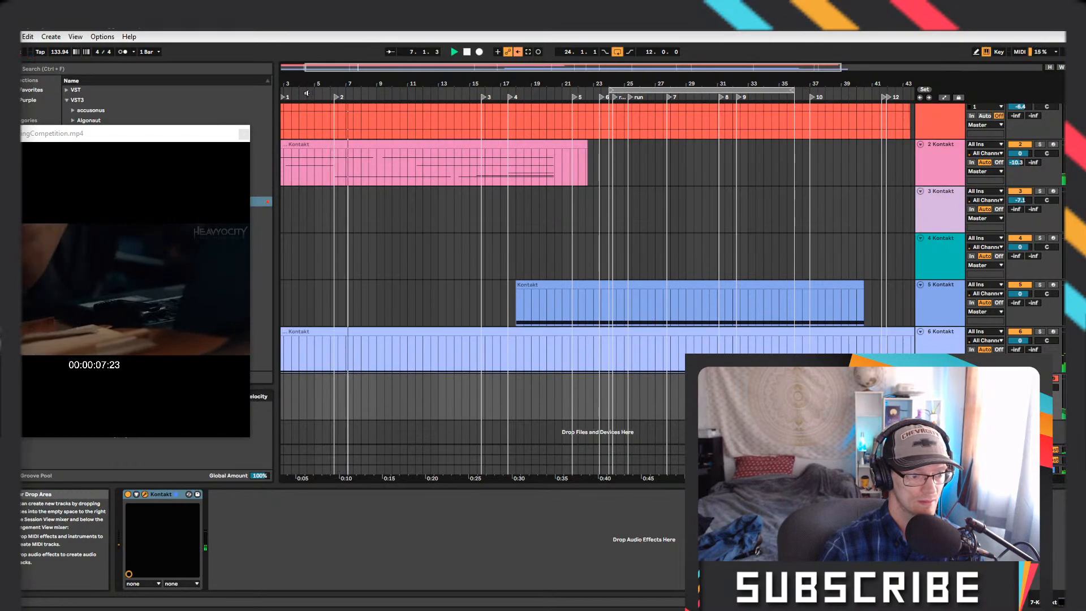
click(28, 37)
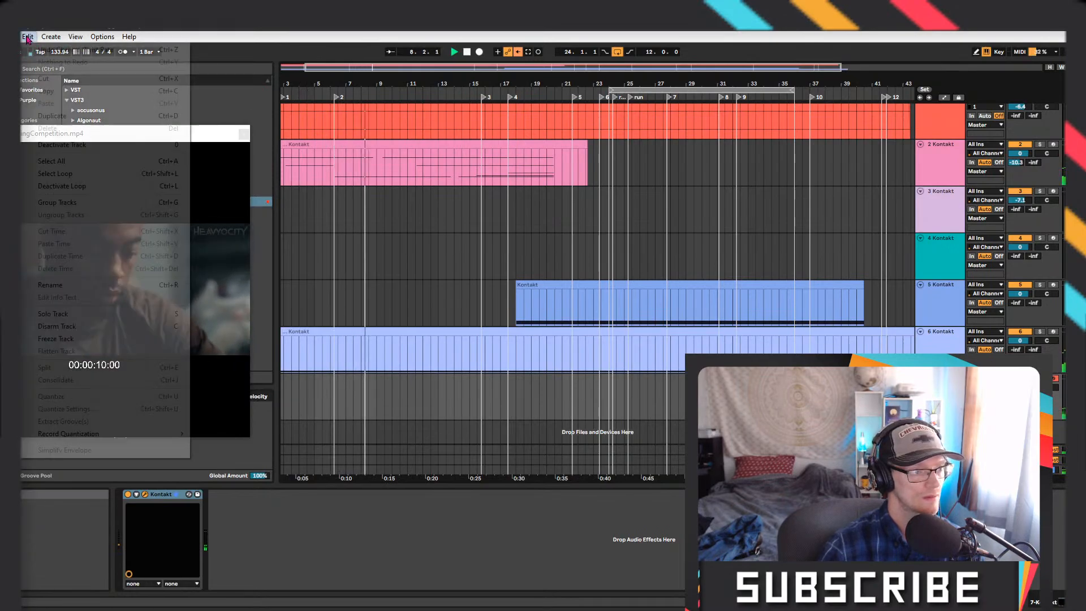
mouse_move(97, 40)
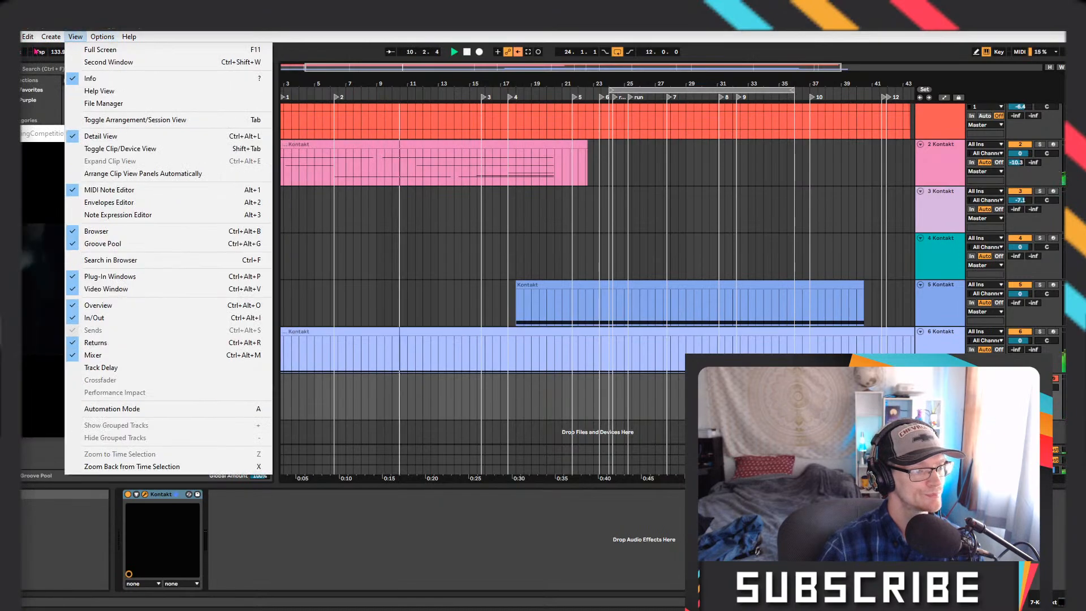
mouse_move(26, 39)
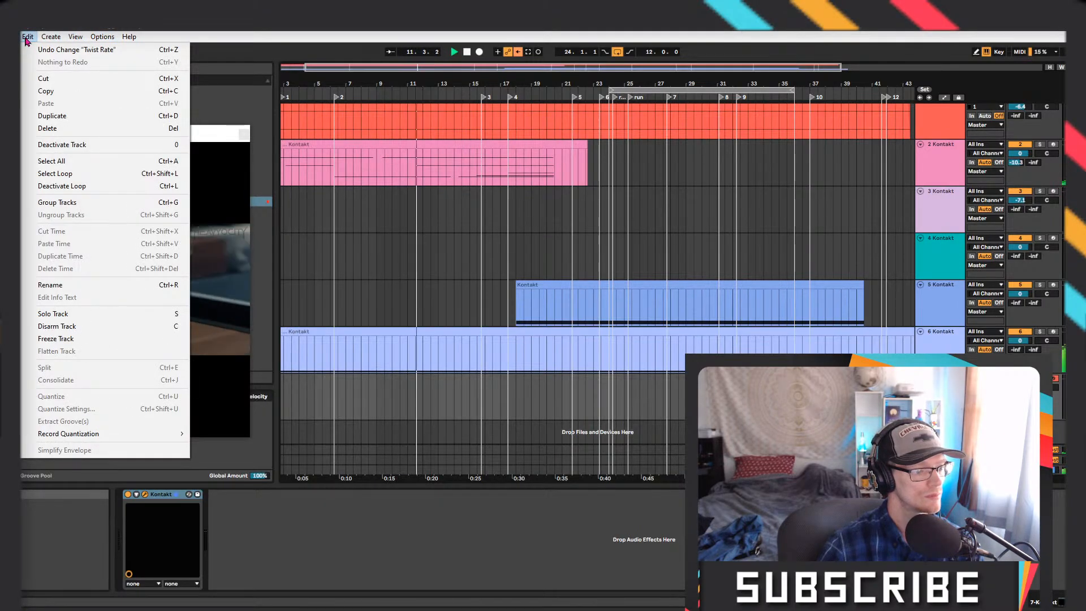
mouse_move(57, 434)
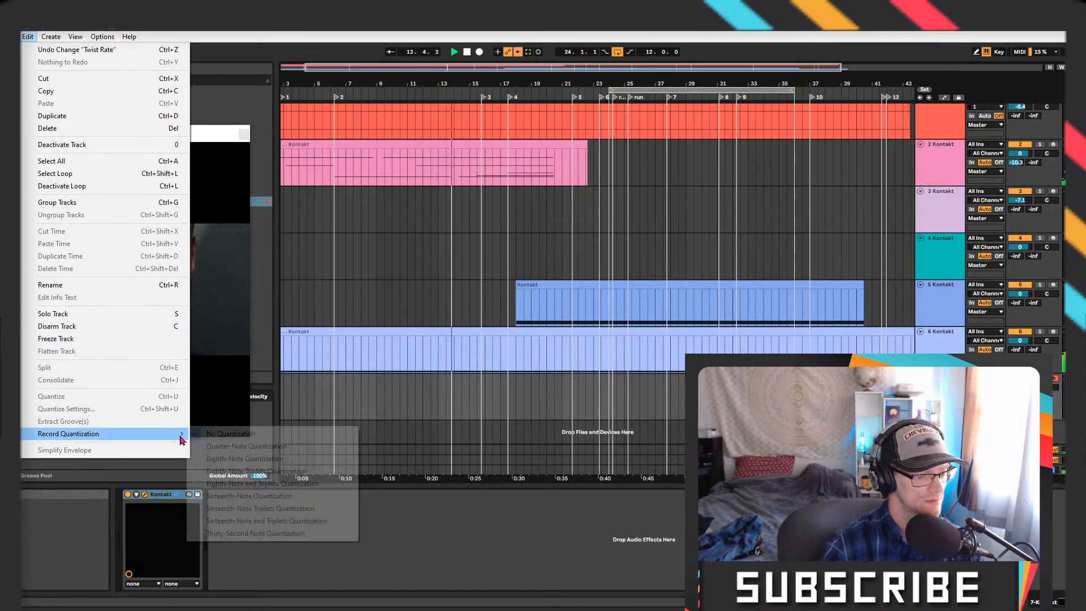
click(240, 485)
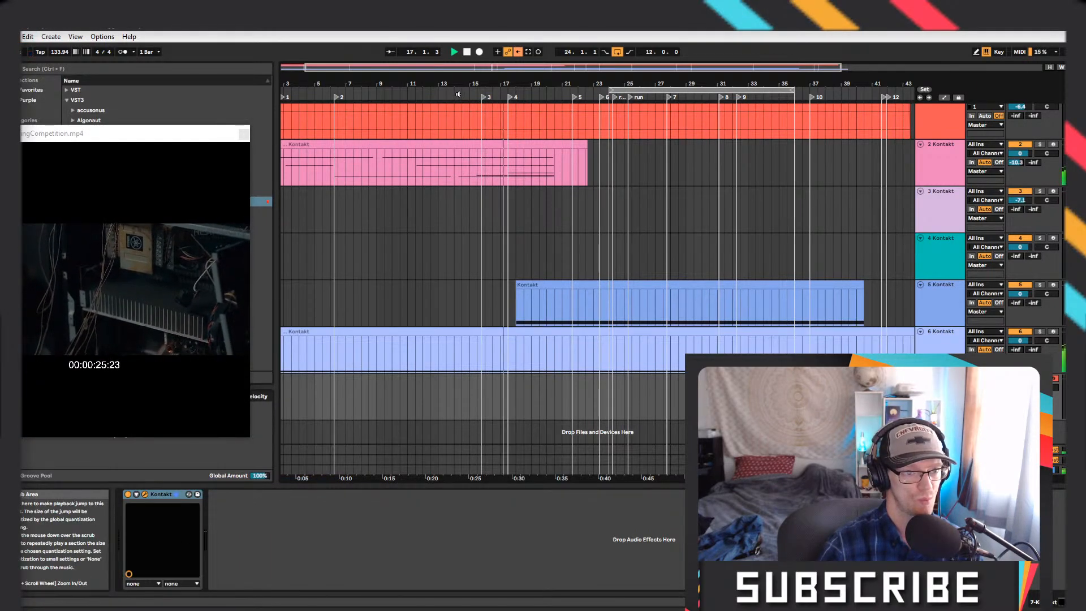
click(310, 96)
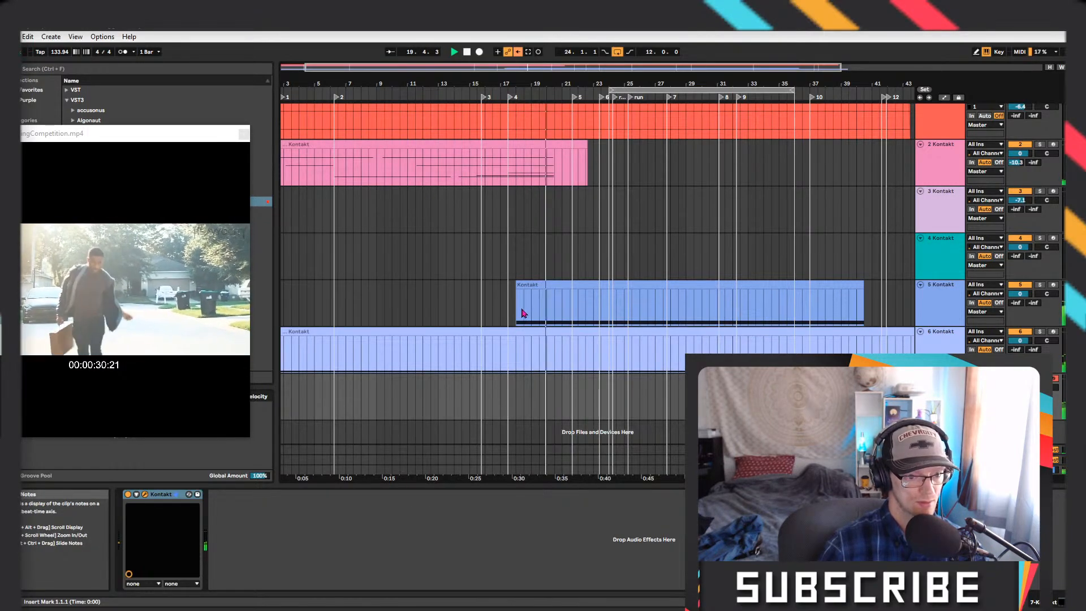
Show automation and draw a short Ch.2 Volume fade-in at the start of the 5 Kontakt track's clip
click(541, 284)
double_click(542, 284)
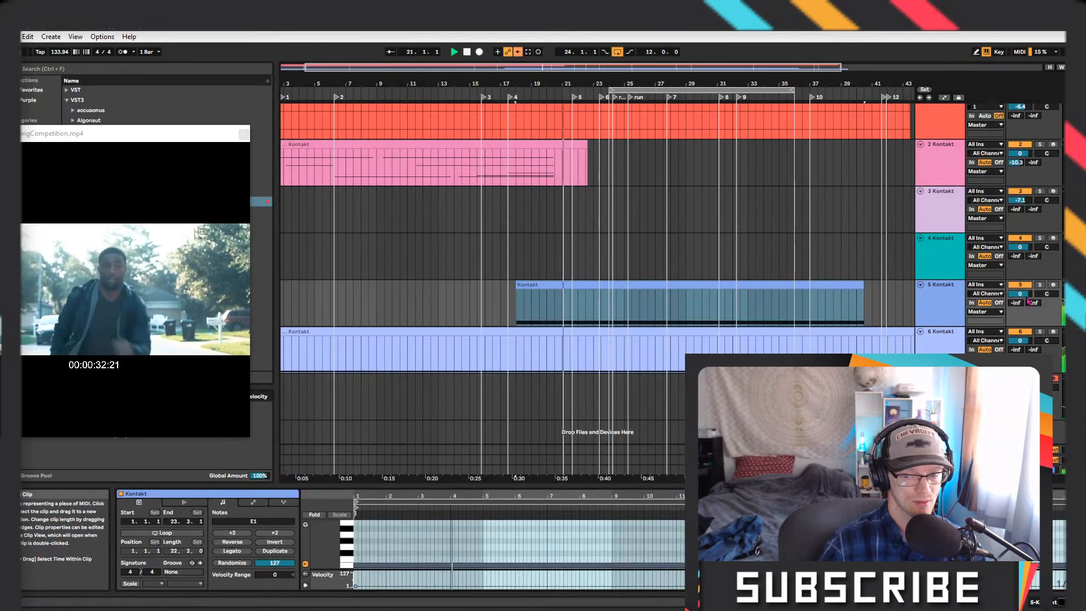
click(947, 97)
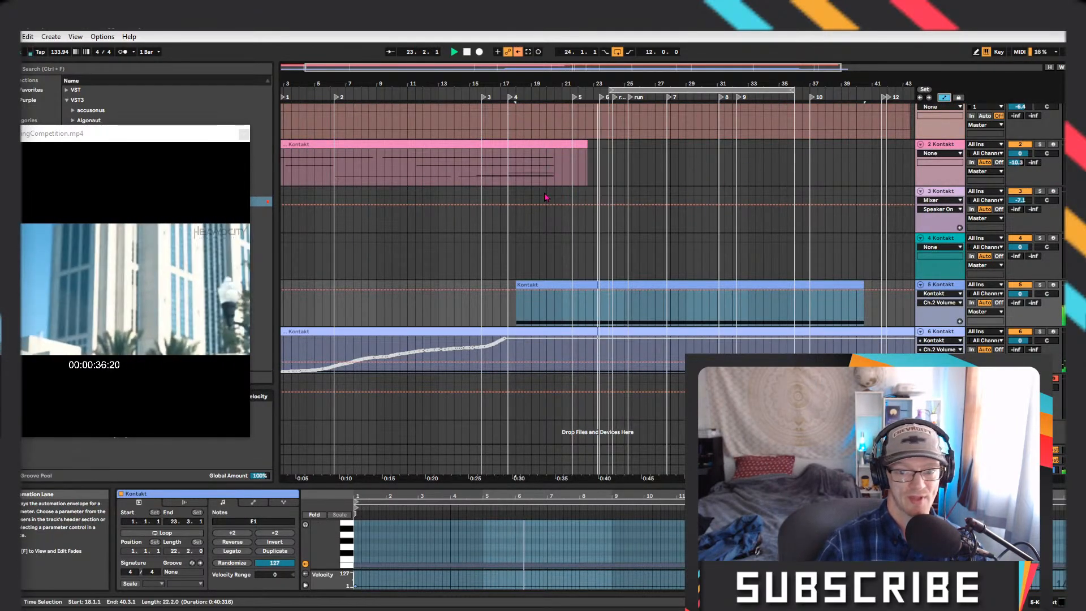
click(538, 291)
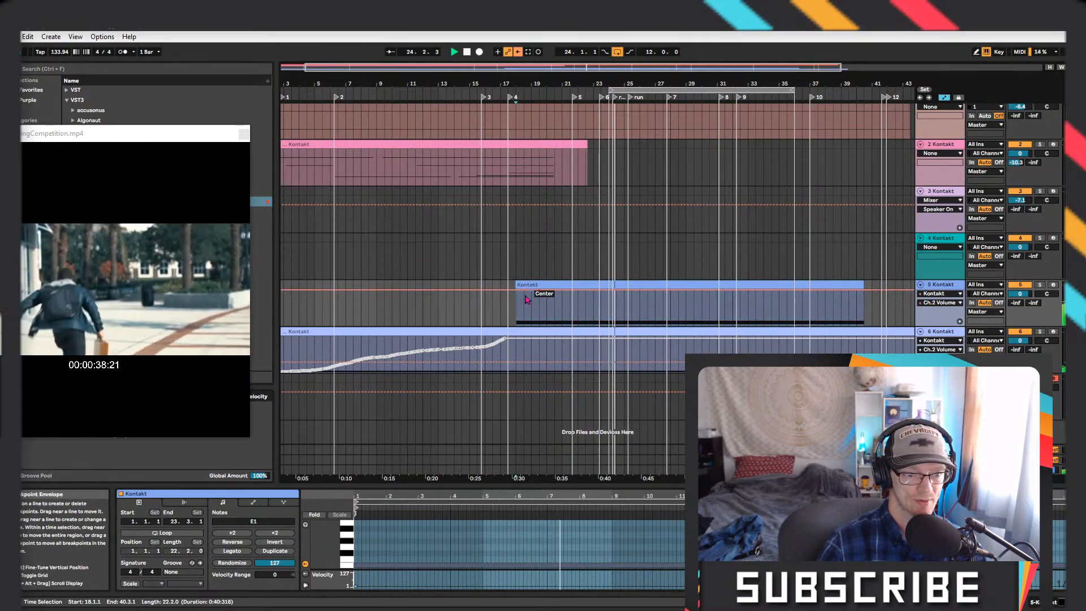
drag(515, 290, 516, 324)
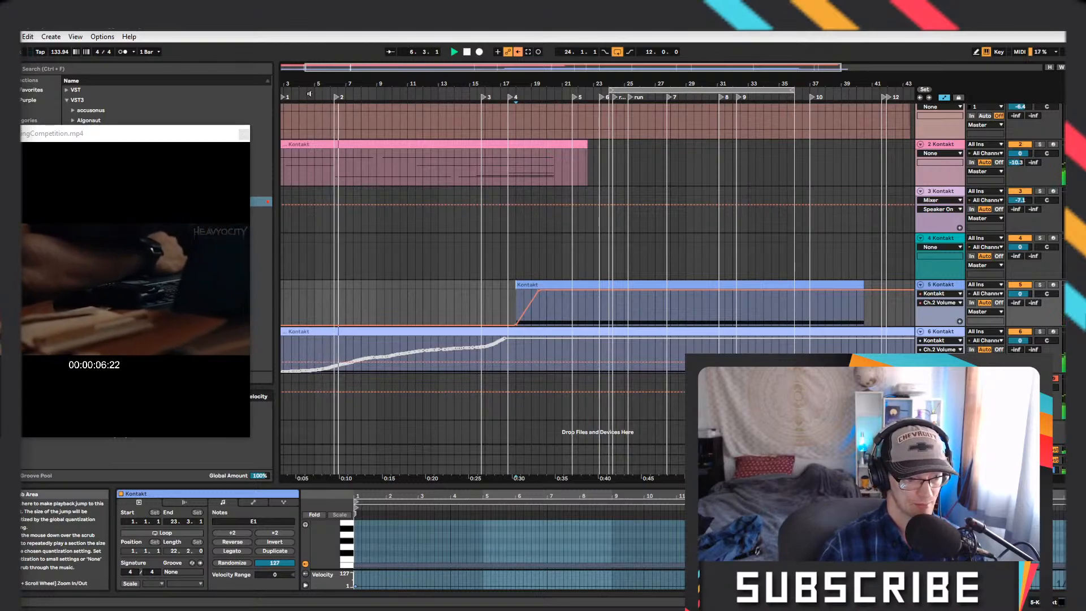
Bring the 7 Kontakt track's Kontakt window back over the arrangement during playback
mouse_move(1085, 114)
mouse_down()
mouse_move(391, 113)
mouse_move(1085, 114)
mouse_up()
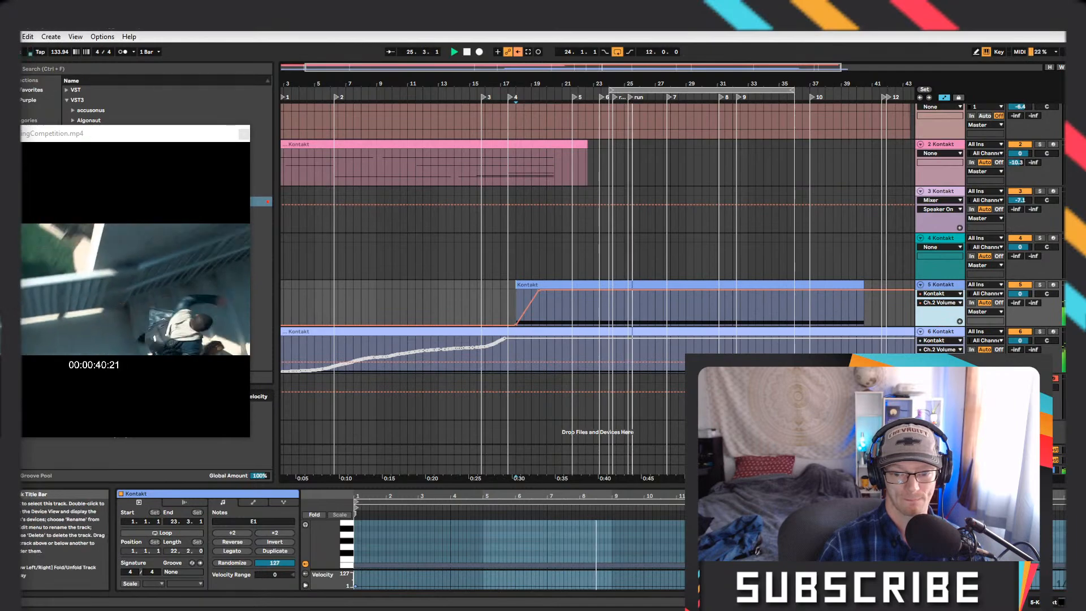
double_click(938, 378)
click(145, 494)
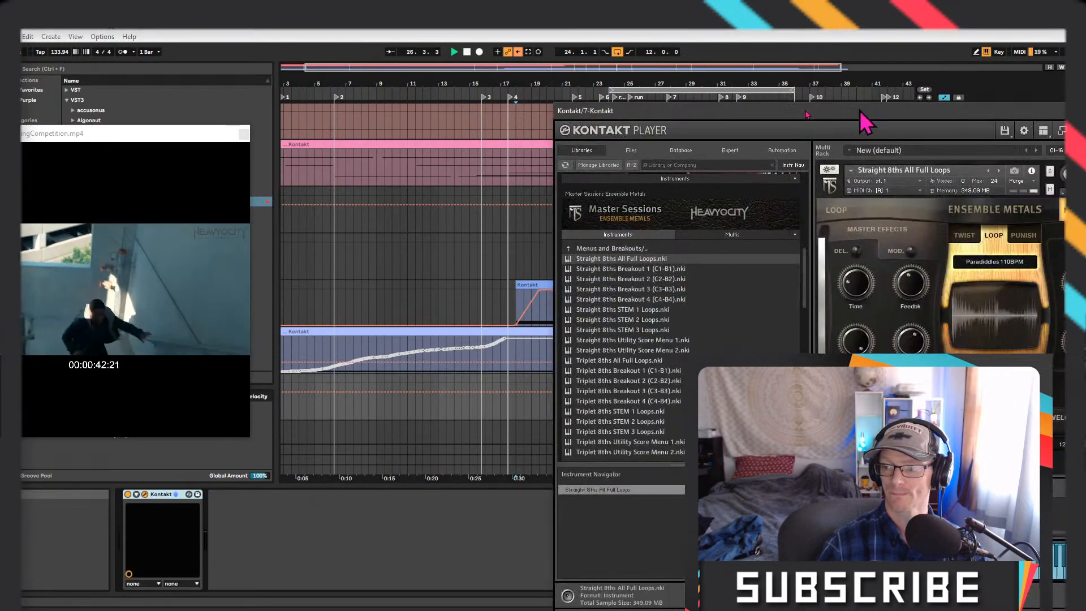
drag(807, 115, 437, 99)
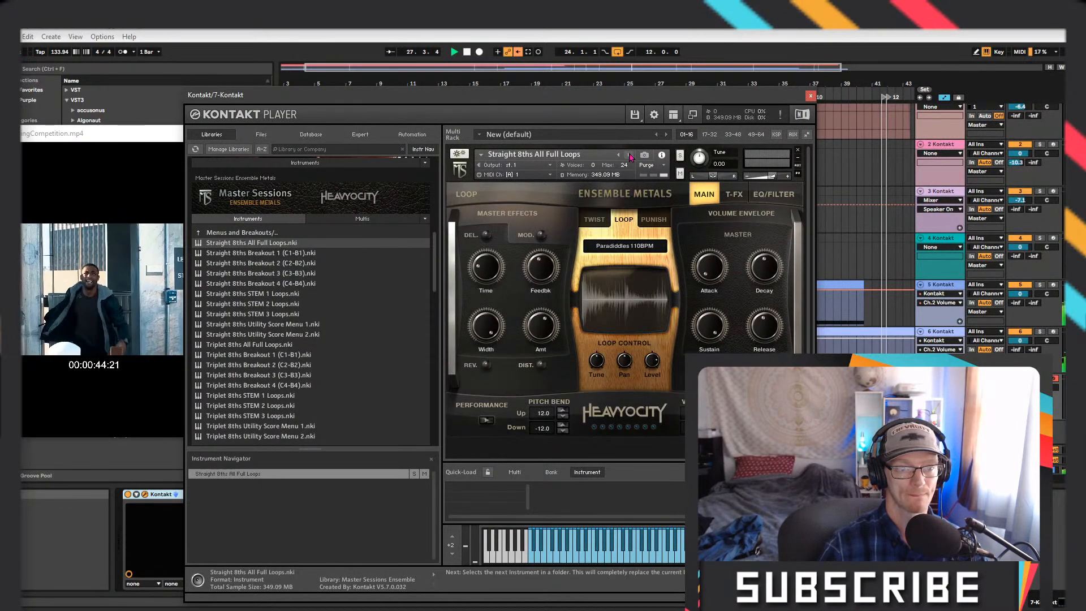
Switch the instrument to Straight 8ths Breakout 2 (C2-B2) and lower its volume
click(630, 155)
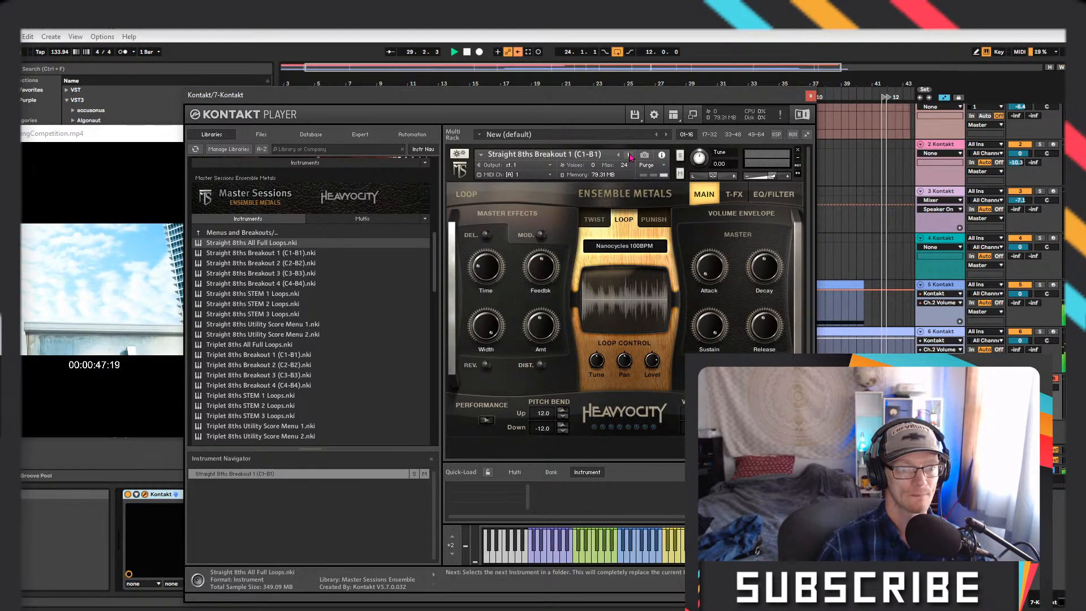
click(630, 155)
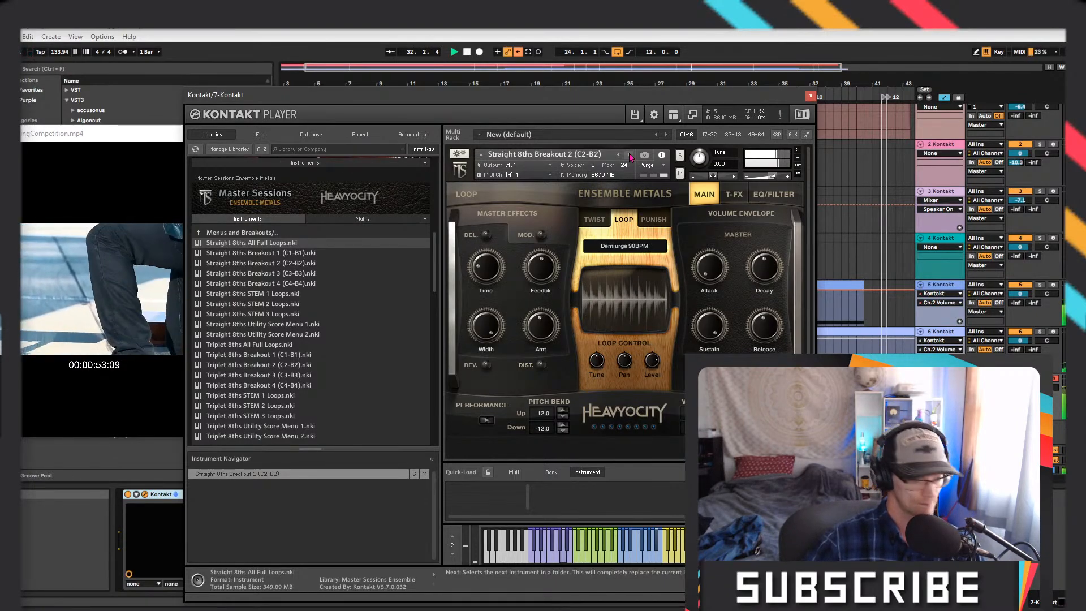
drag(776, 180, 773, 181)
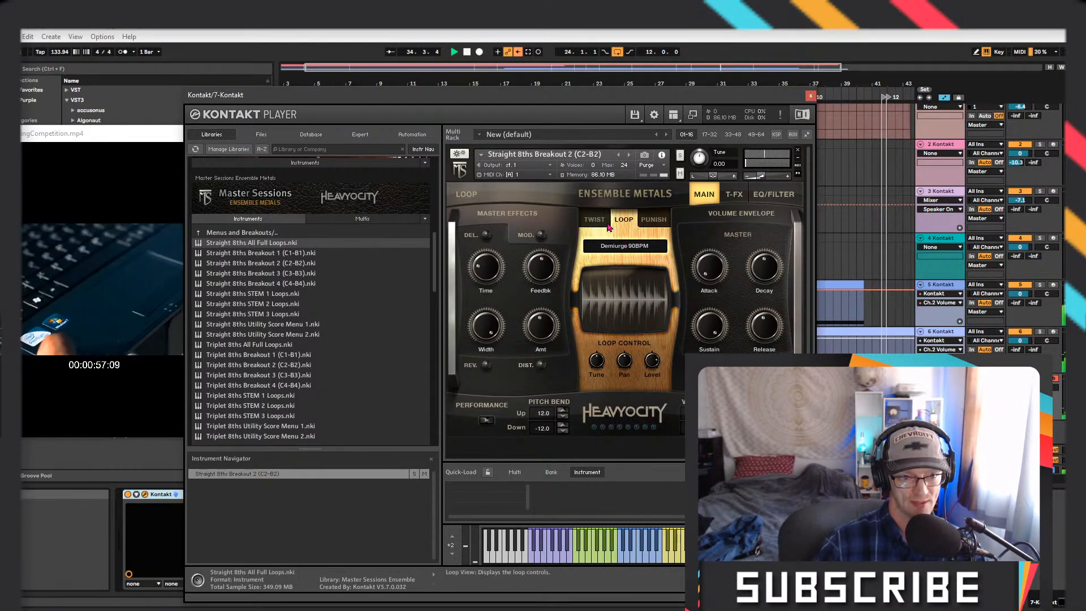
Show the Punish controls, lower the instrument's volume to about -17.5, and move the Kontakt window out of the way
click(654, 220)
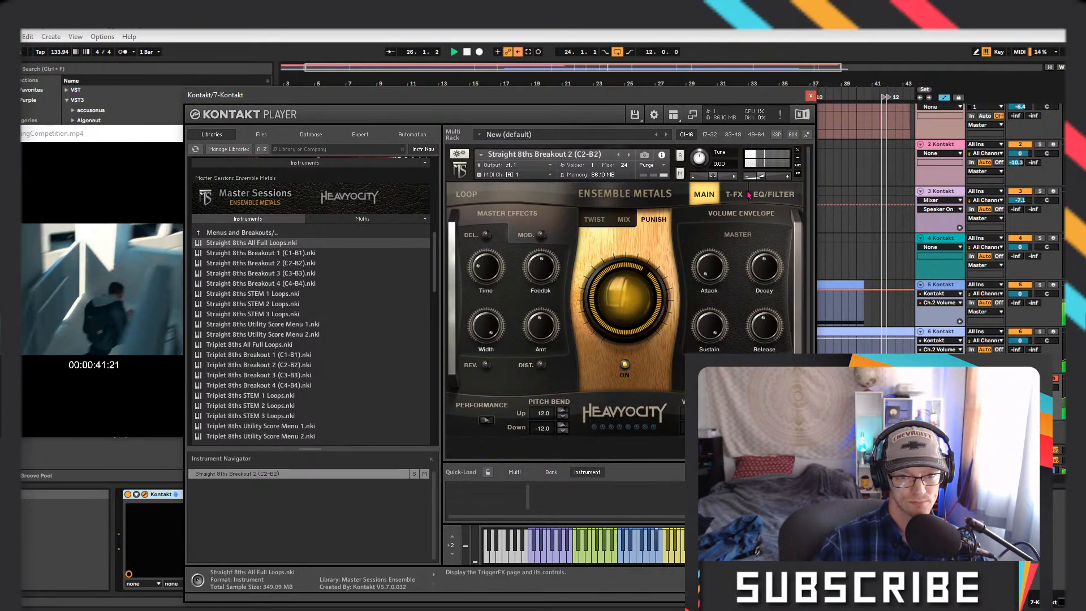
drag(761, 180, 759, 179)
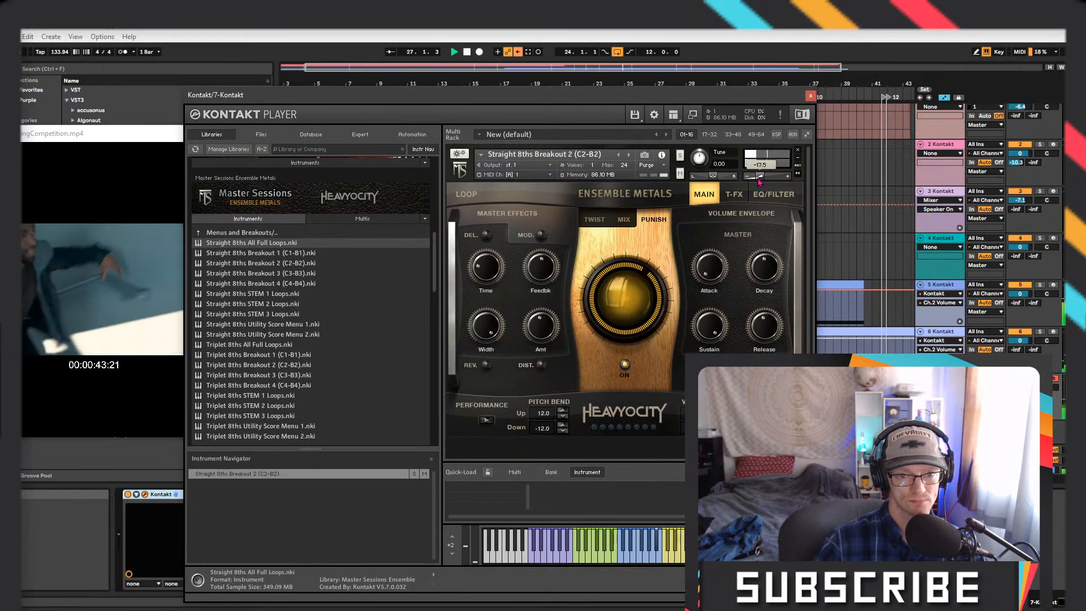
drag(618, 101, 1085, 221)
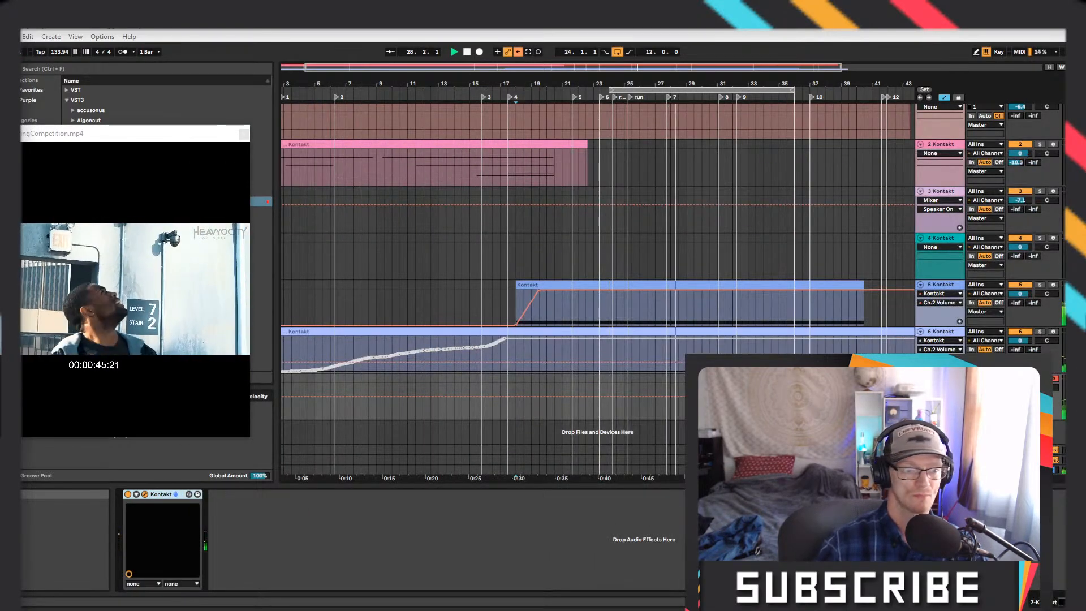
Replay the arrangement from an early bar and briefly check the Ensemble Metals instrument in Kontakt
click(299, 92)
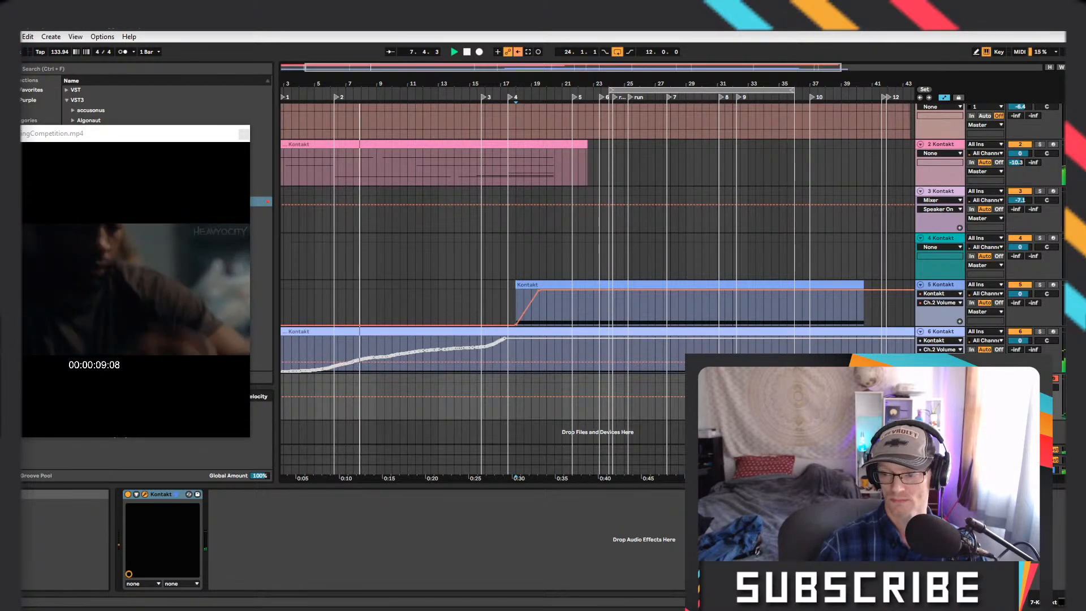
drag(1085, 255, 802, 276)
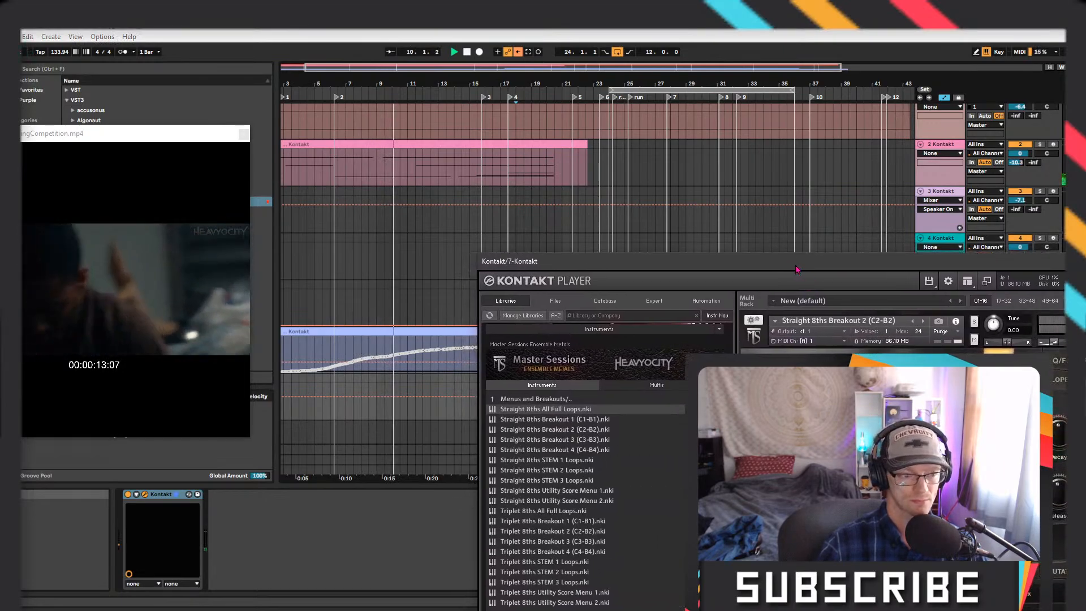
click(1083, 261)
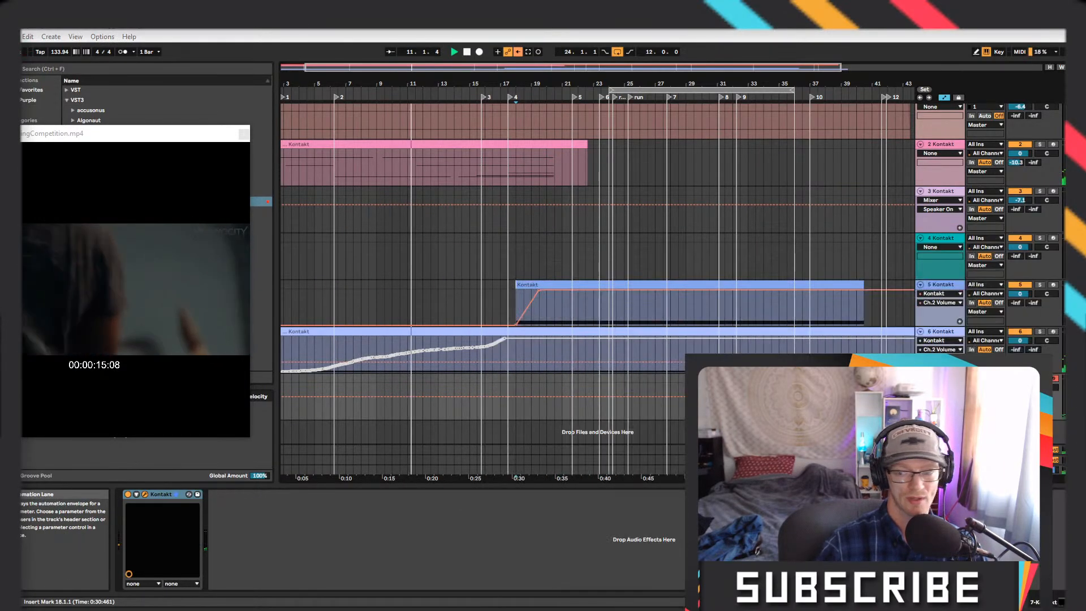
Insert an empty MIDI clip on the 7 Kontakt track between markers 2 and 4 and extend it to the arrangement's end
click(518, 284)
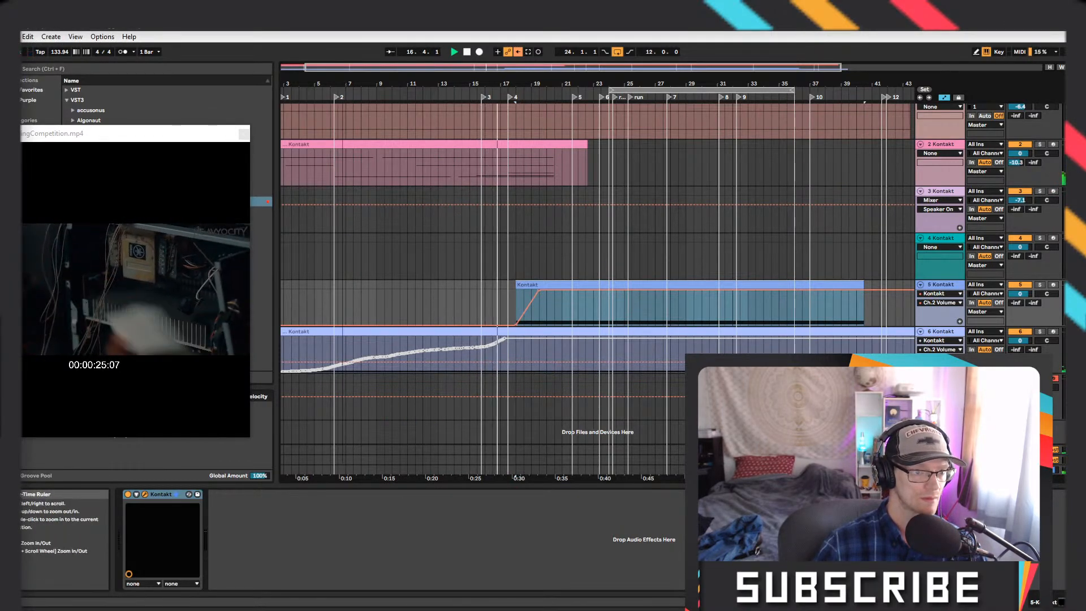
drag(354, 84, 533, 321)
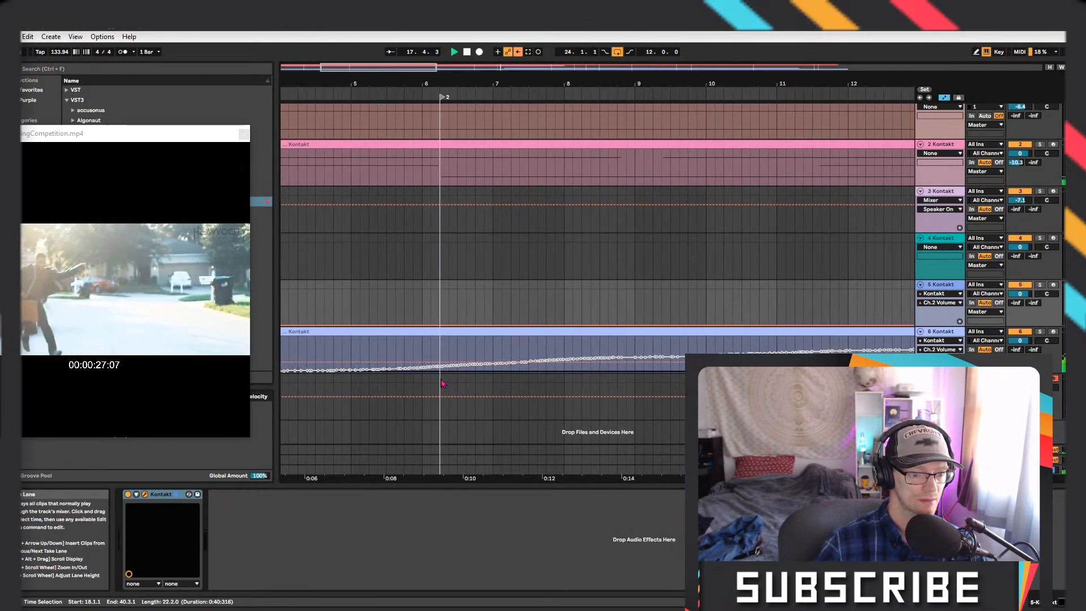
drag(443, 383, 912, 396)
scroll(574, 441, down, 7)
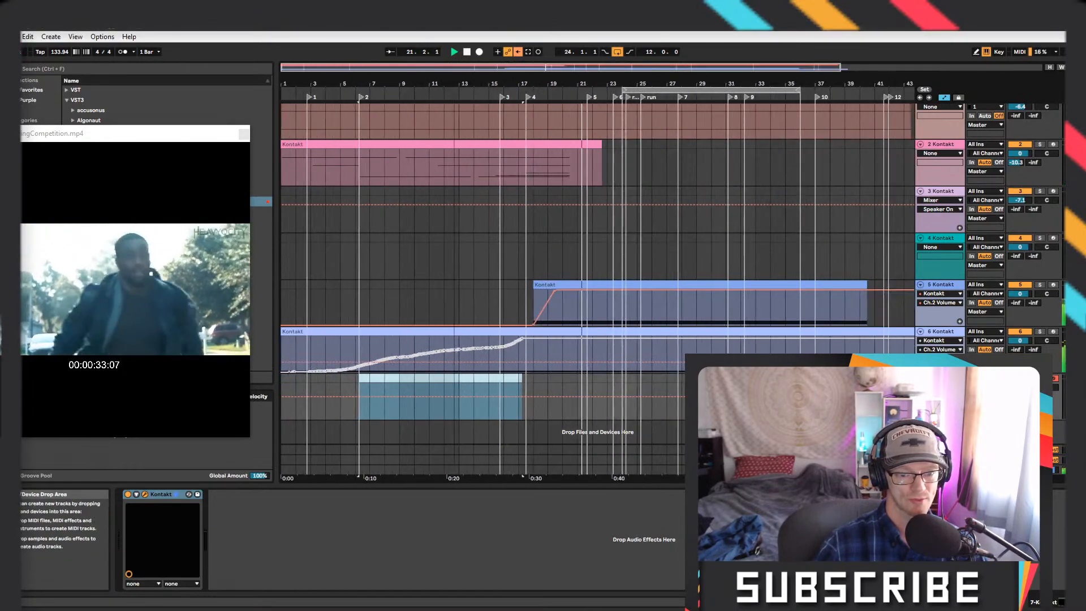
right_click(396, 383)
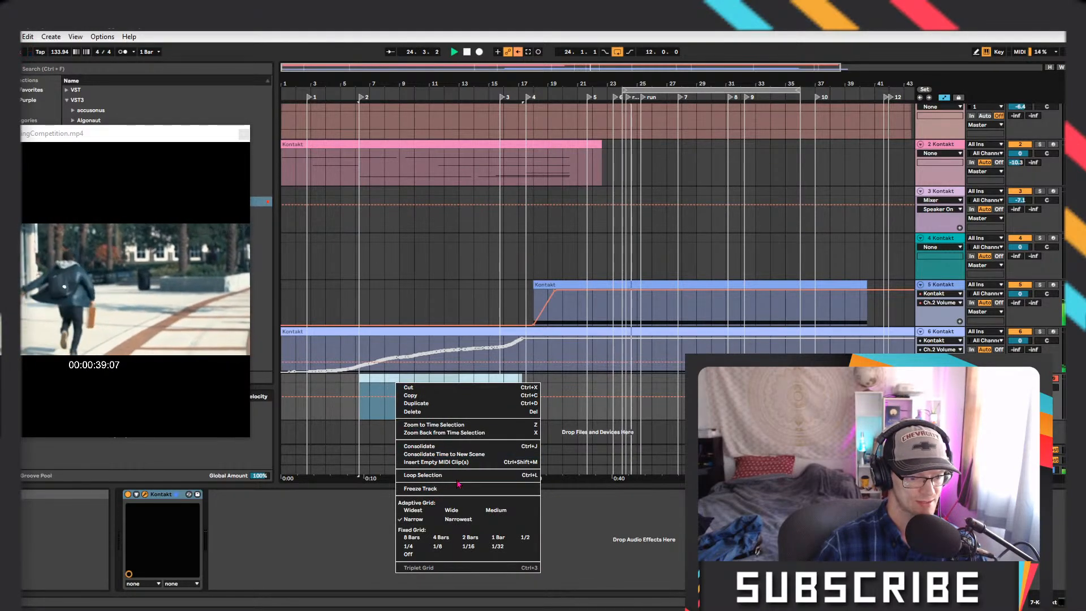
click(453, 462)
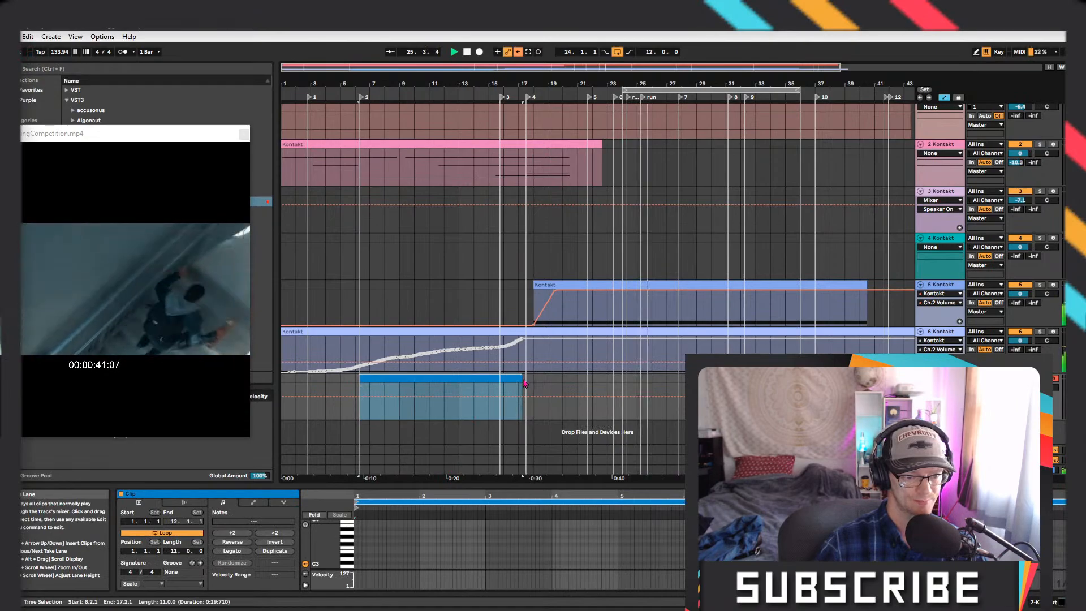
drag(521, 379, 880, 379)
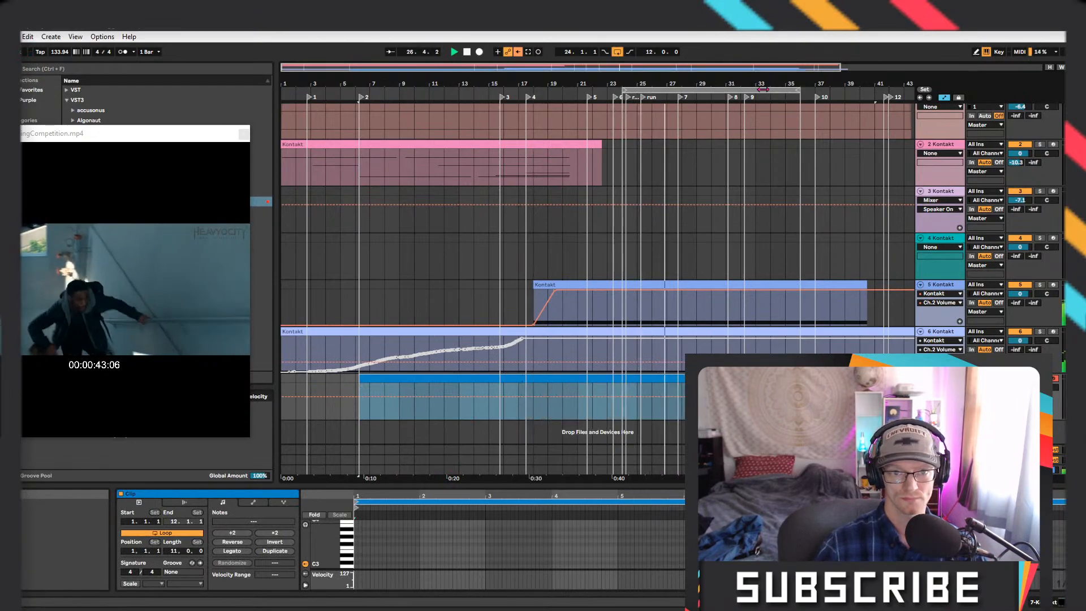
drag(792, 84, 792, 66)
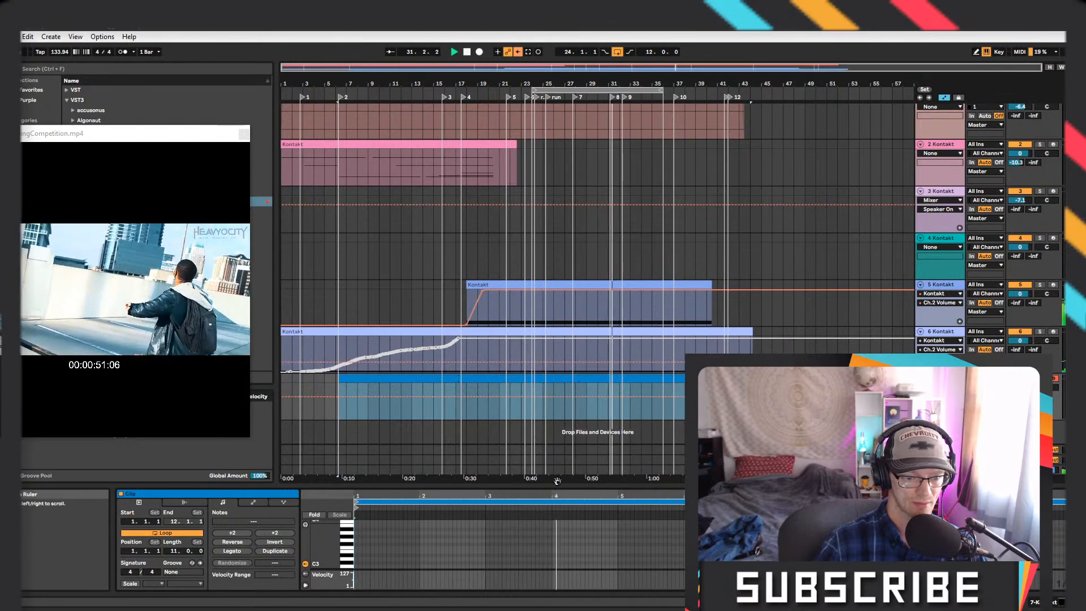
Enlarge the clip's note editor and draw an A#3 note held across the clip's loop
drag(555, 487, 631, 242)
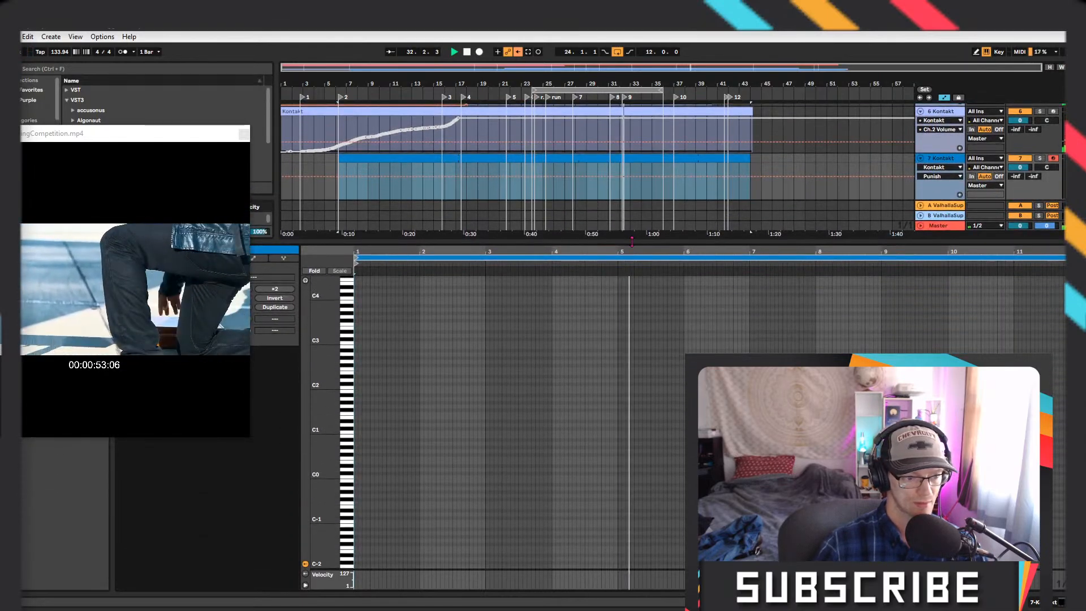
double_click(355, 306)
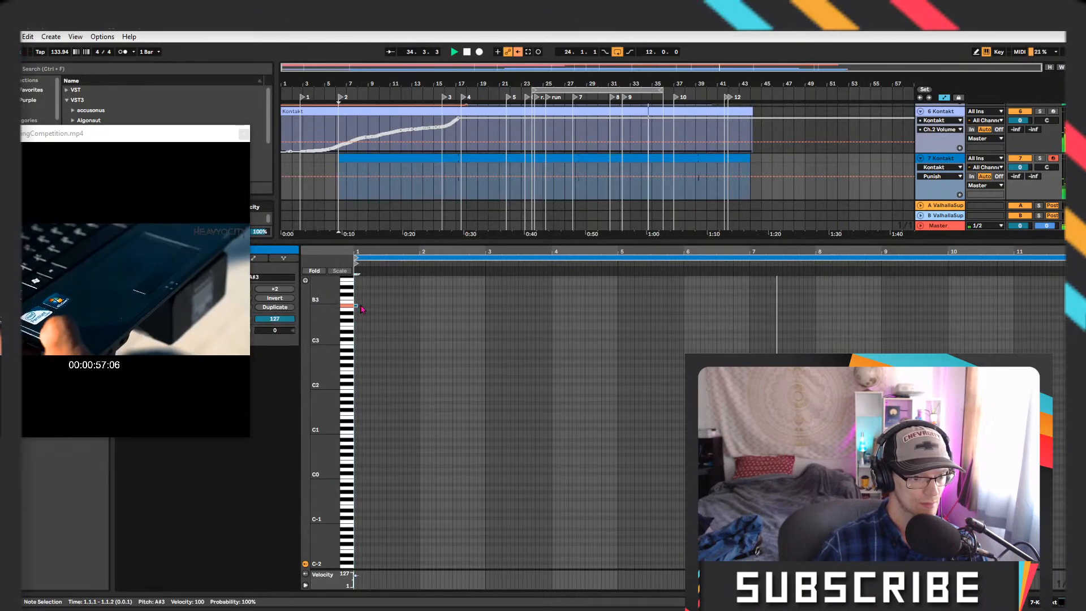
drag(355, 306, 888, 305)
click(722, 161)
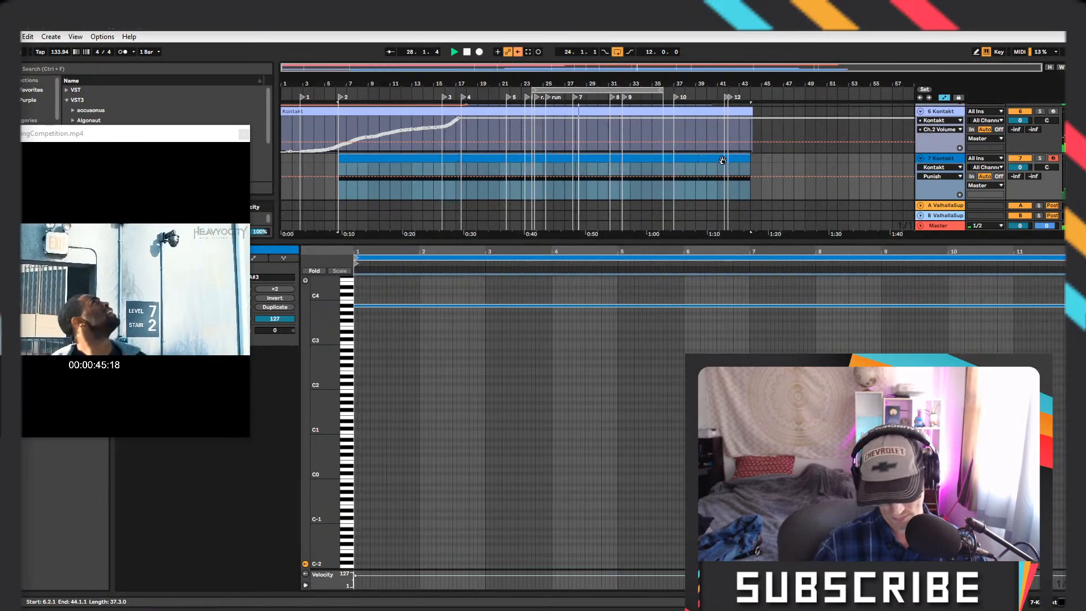
Replace the looped clip on the 7 Kontakt track with one empty MIDI clip spanning 6.2.1 to 44.1.1
click(725, 166)
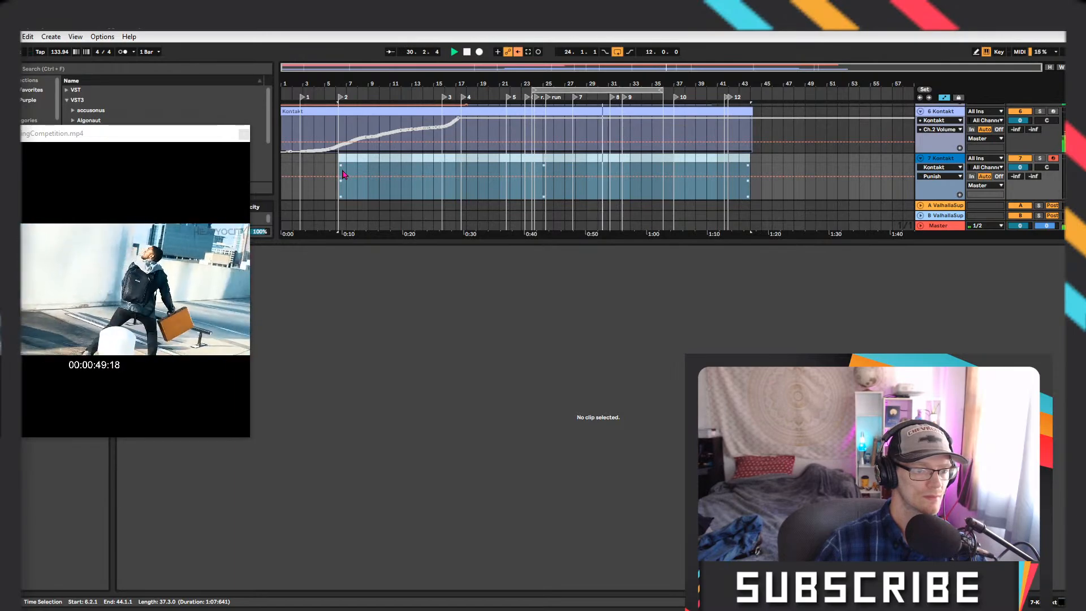
drag(342, 196, 745, 164)
right_click(741, 161)
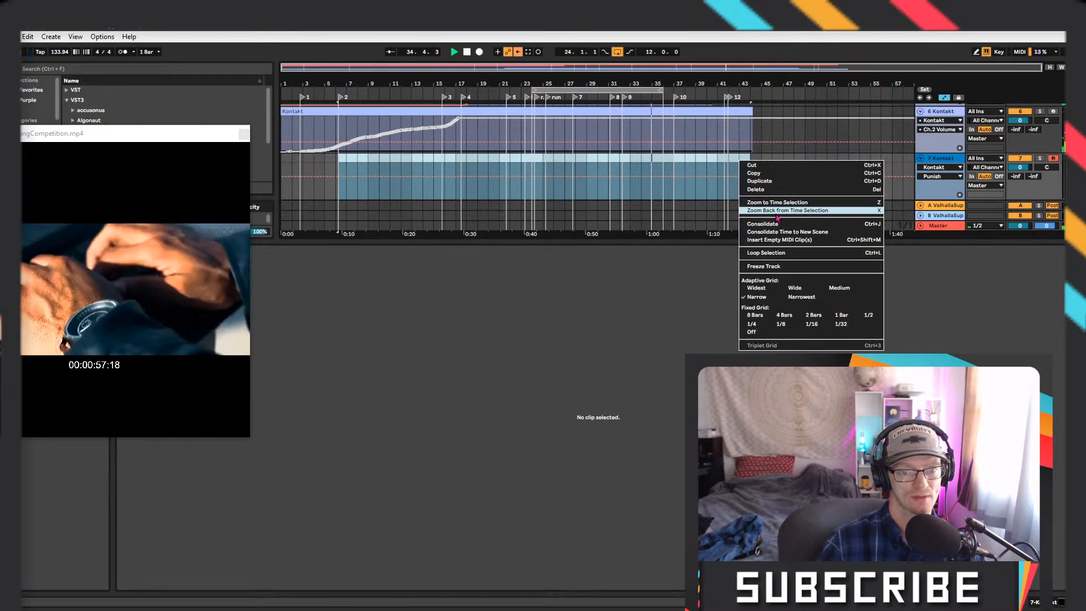
click(786, 243)
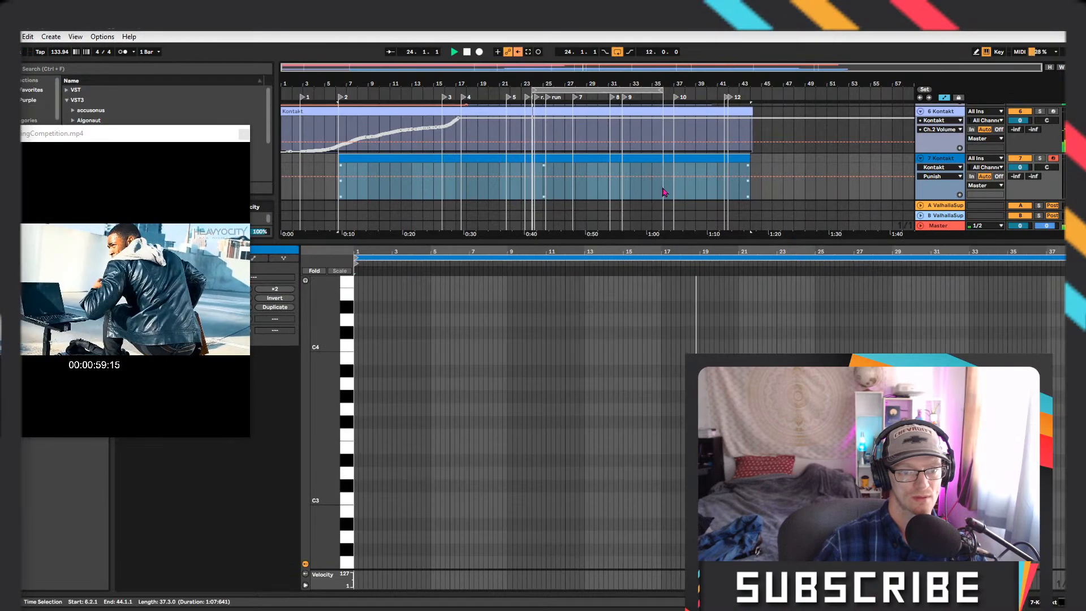
mouse_move(645, 163)
mouse_down()
mouse_move(676, 172)
mouse_move(649, 180)
mouse_up()
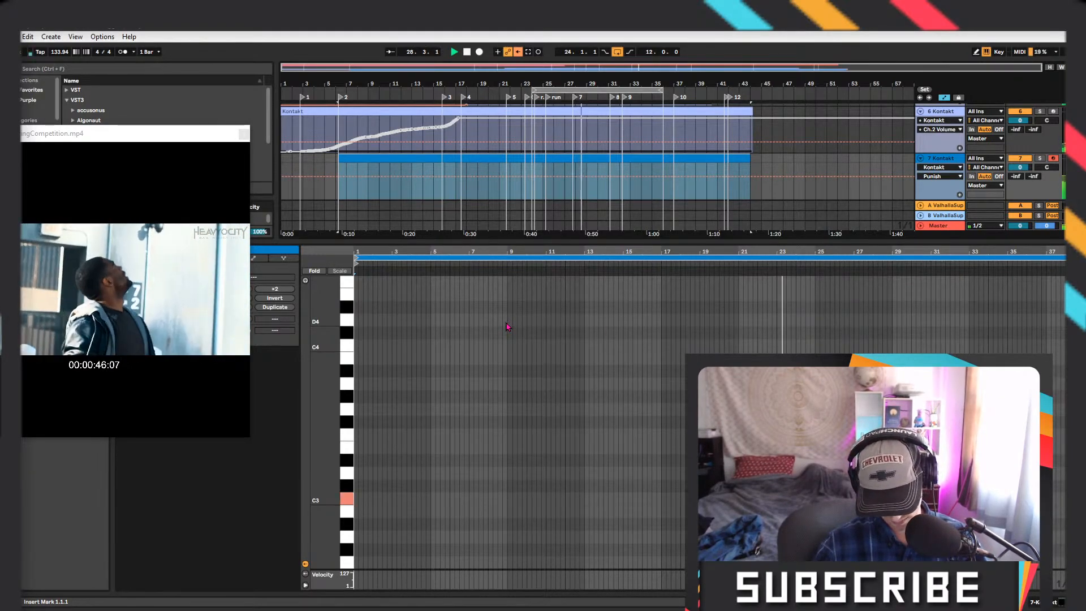
Add an A#3 note at the clip's start and lengthen it to the end of the clip
double_click(357, 375)
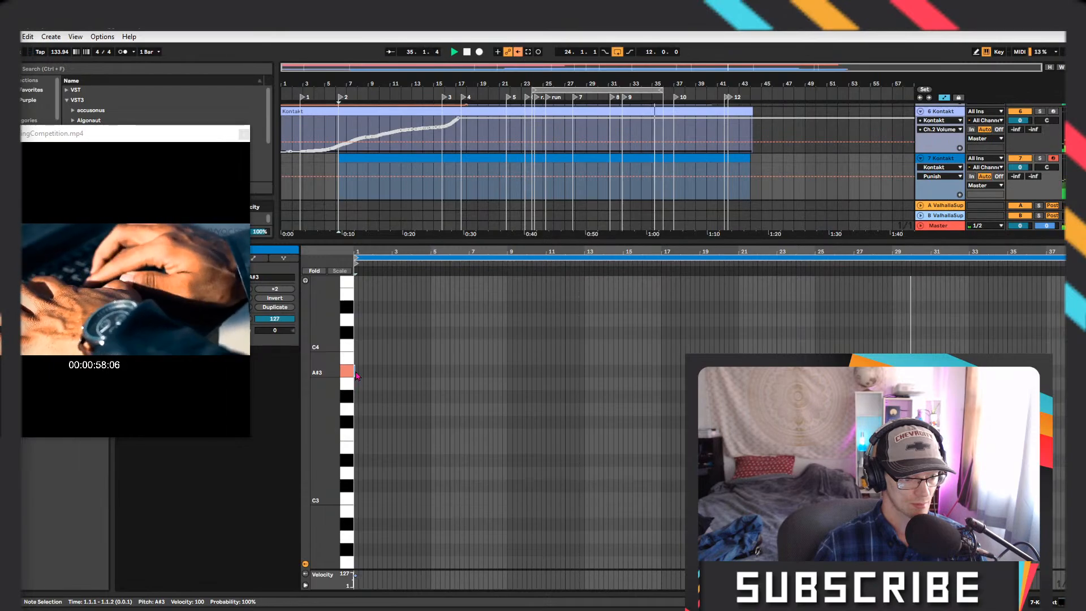
drag(355, 371, 1063, 371)
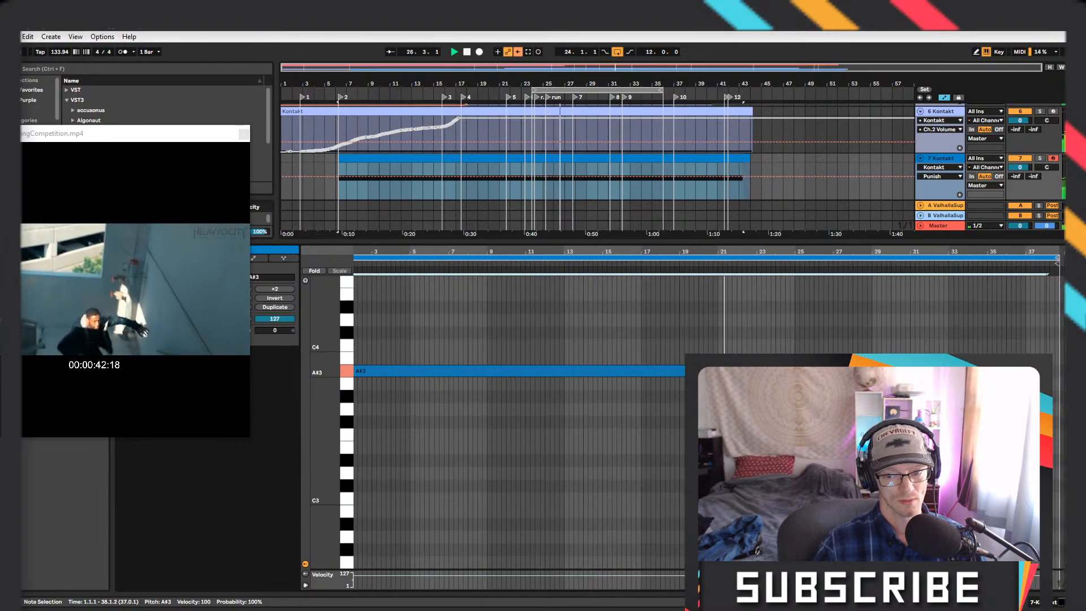
drag(1048, 447, 1060, 446)
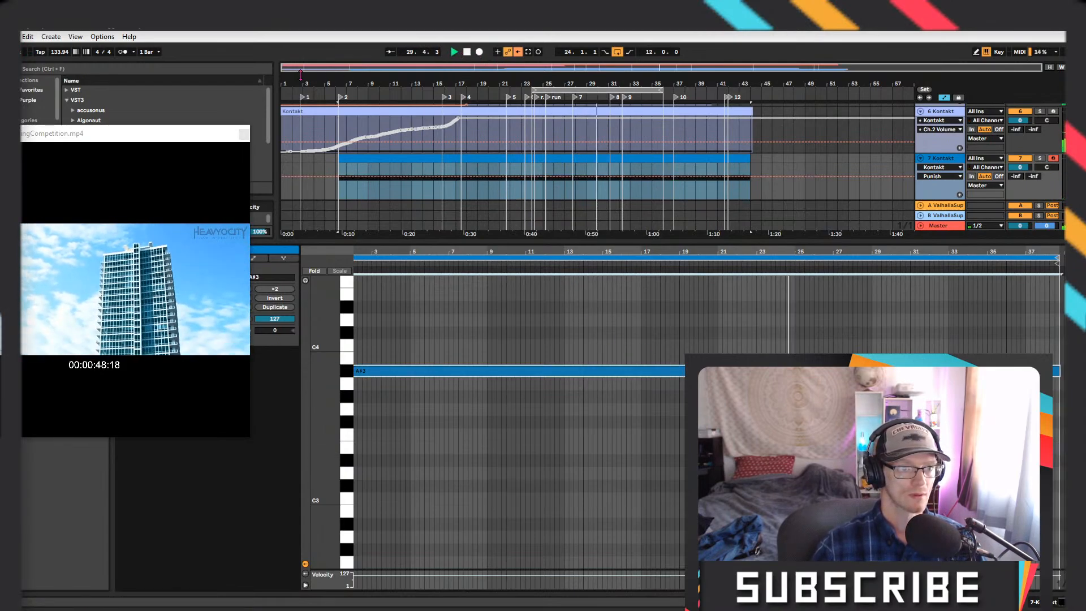
Lower the A#3 note's velocity to 48 and replay the arrangement from just before marker 2
click(427, 179)
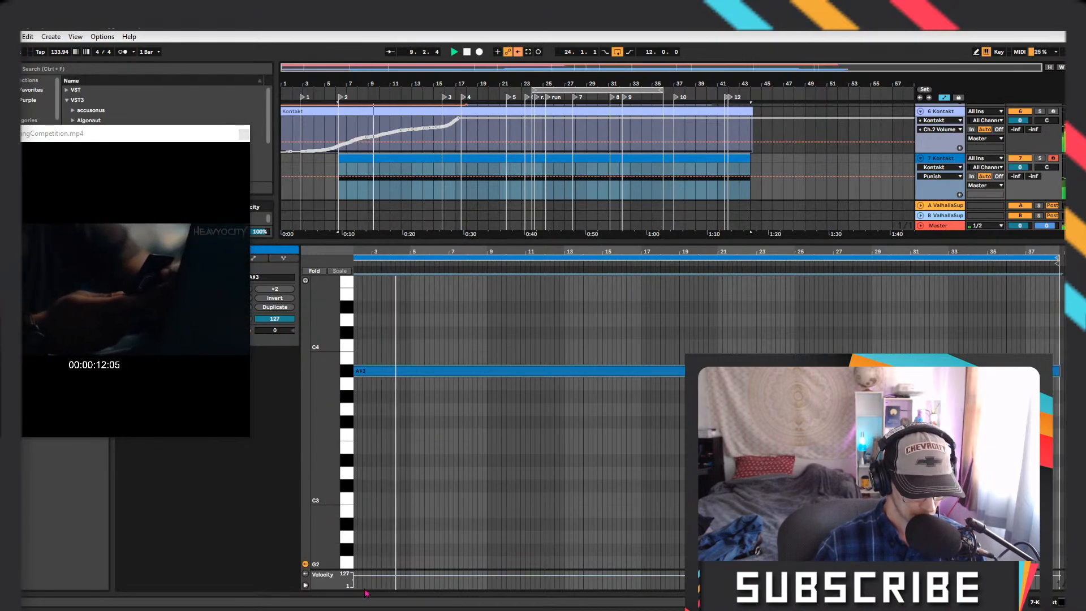
click(355, 576)
drag(355, 575, 355, 582)
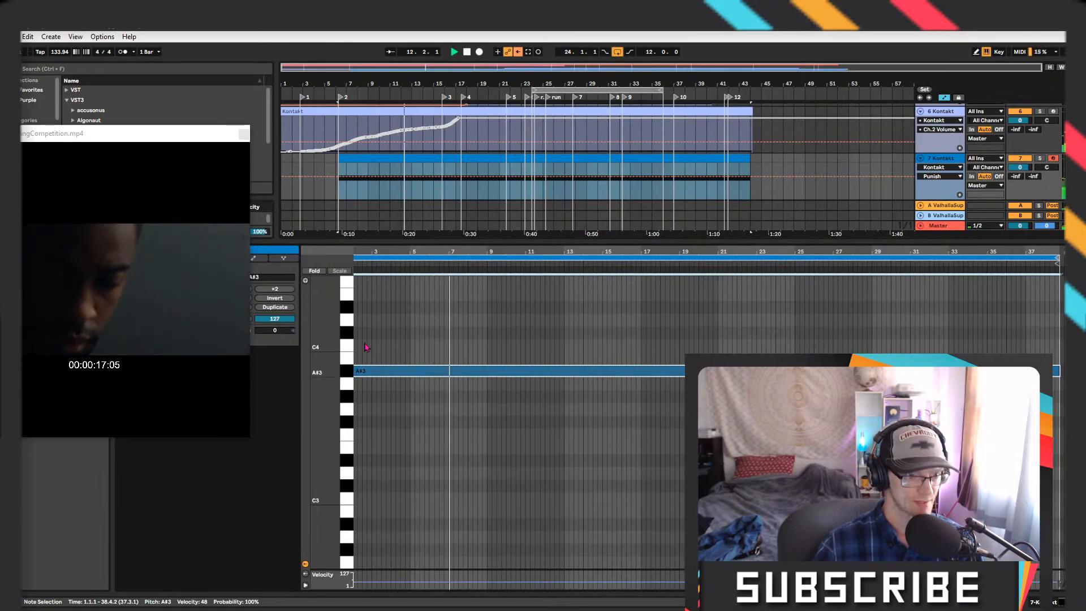
click(323, 96)
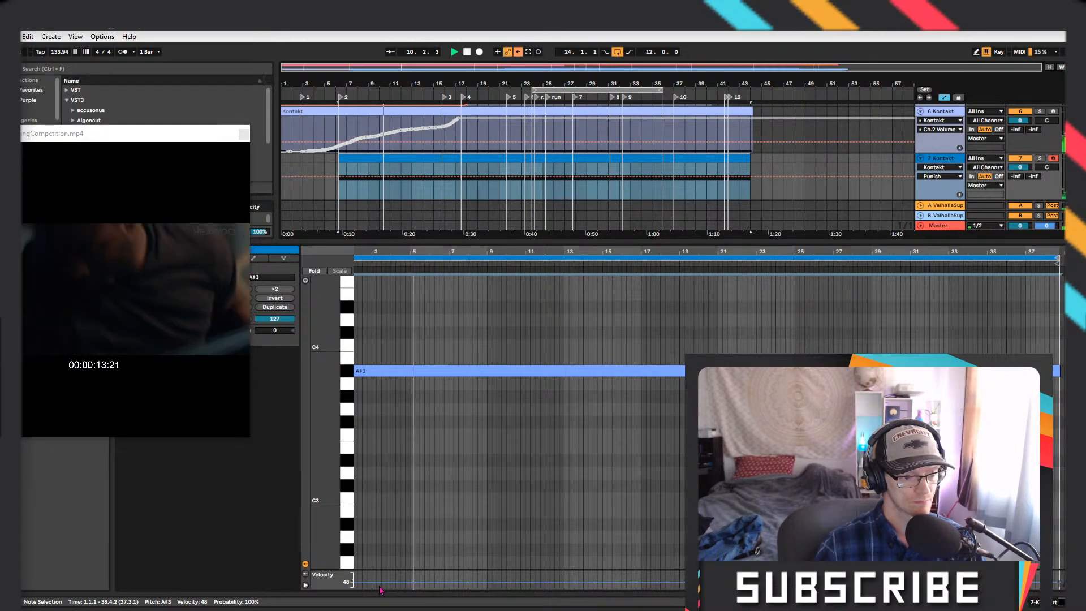
Show the 7 Kontakt track's Mixer Track Volume automation and draw a fade-in from -inf dB at marker 2 to 0.0 dB near marker 4
click(515, 195)
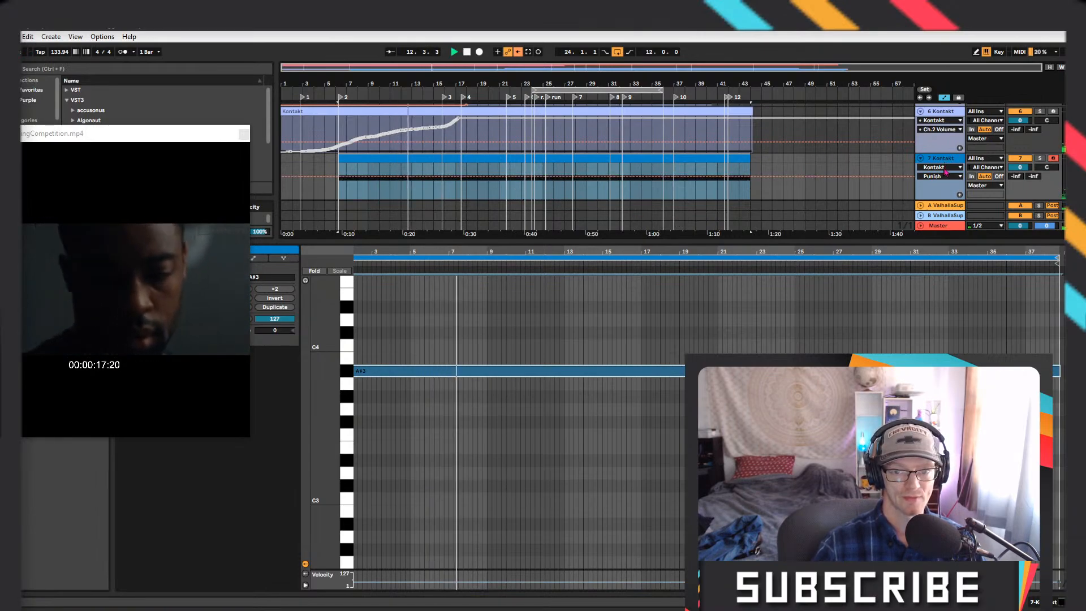
scroll(836, 154, down, 1)
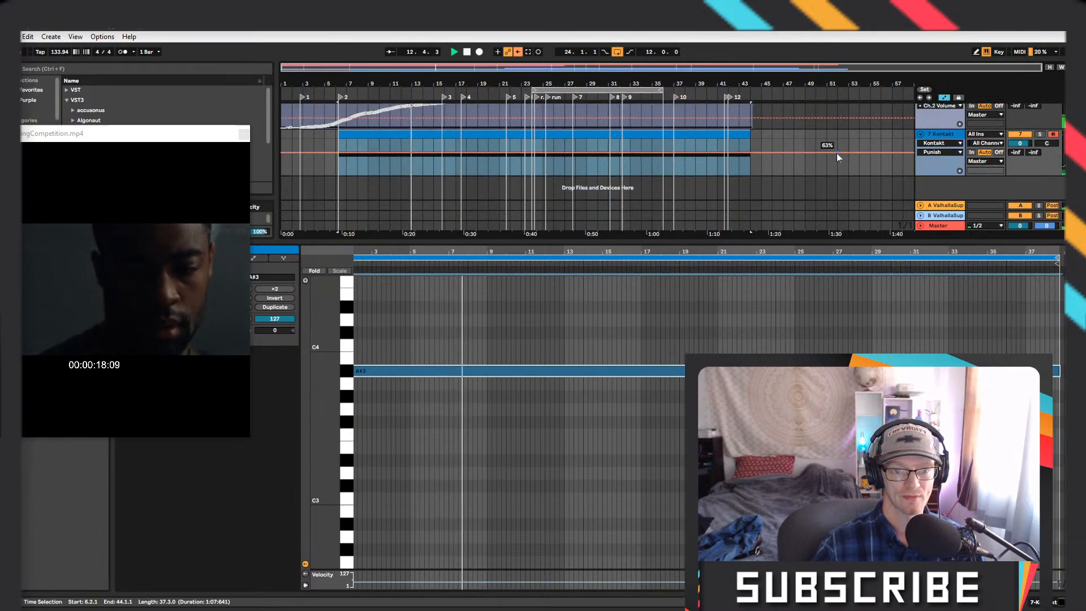
click(956, 144)
click(942, 168)
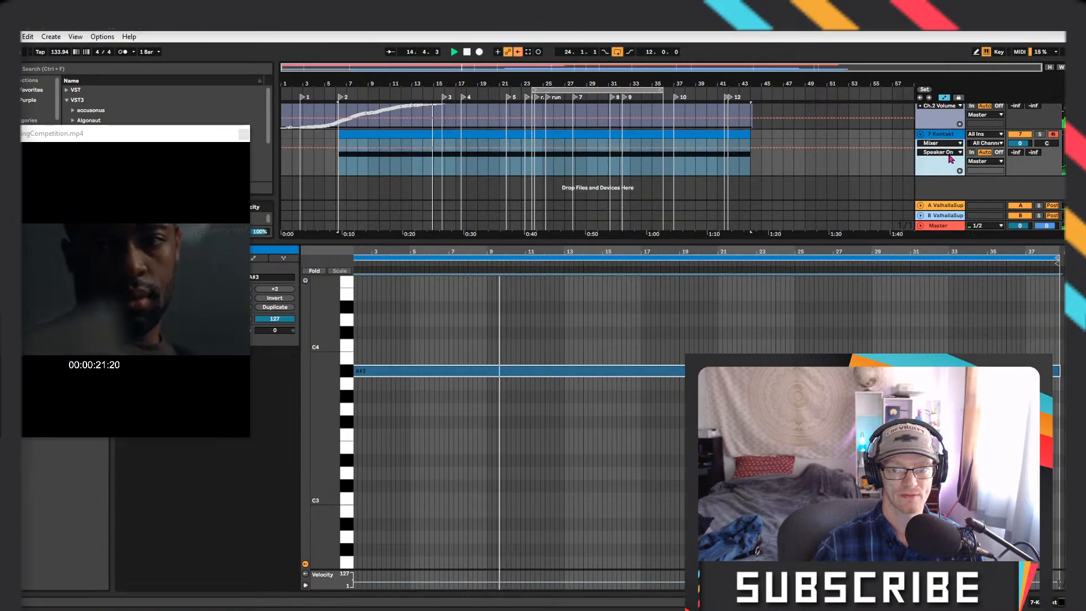
click(948, 153)
click(946, 176)
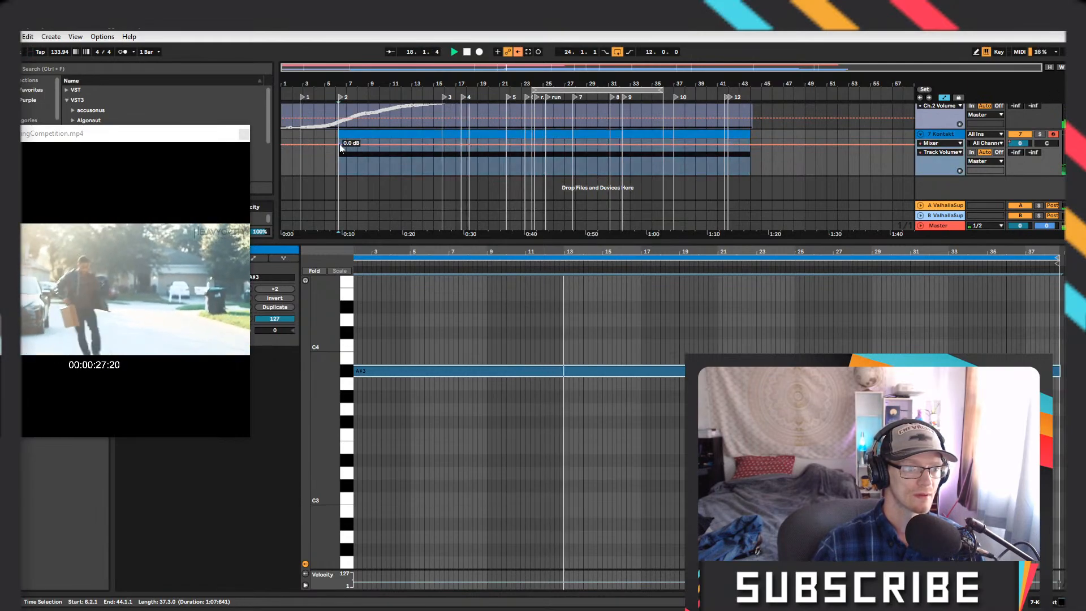
drag(340, 146, 338, 174)
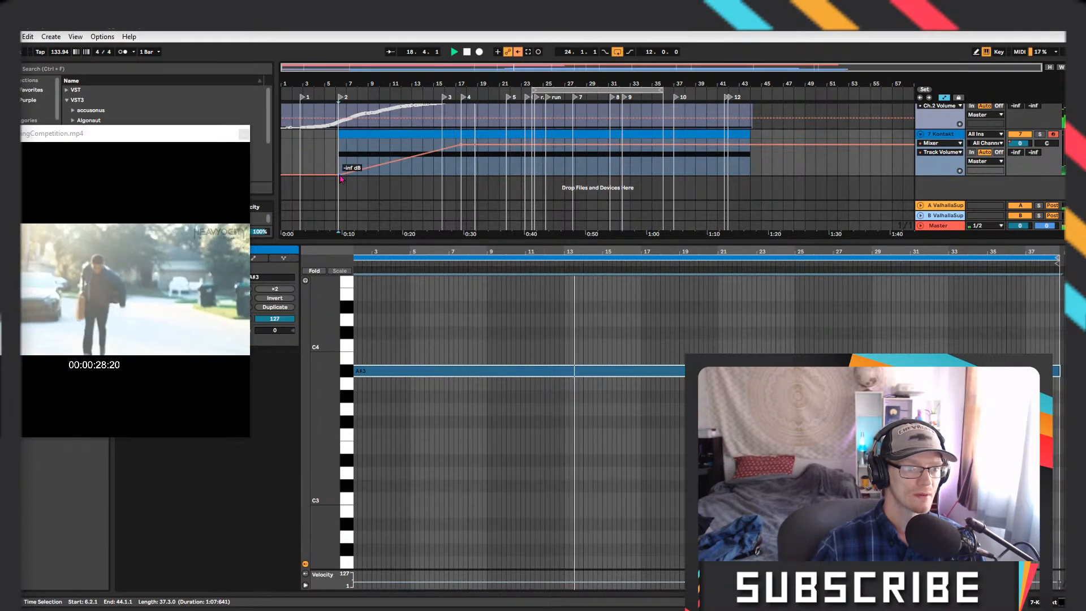
Listen to the fade-in from about bar 5 and replay the following section from about bar 14
click(329, 90)
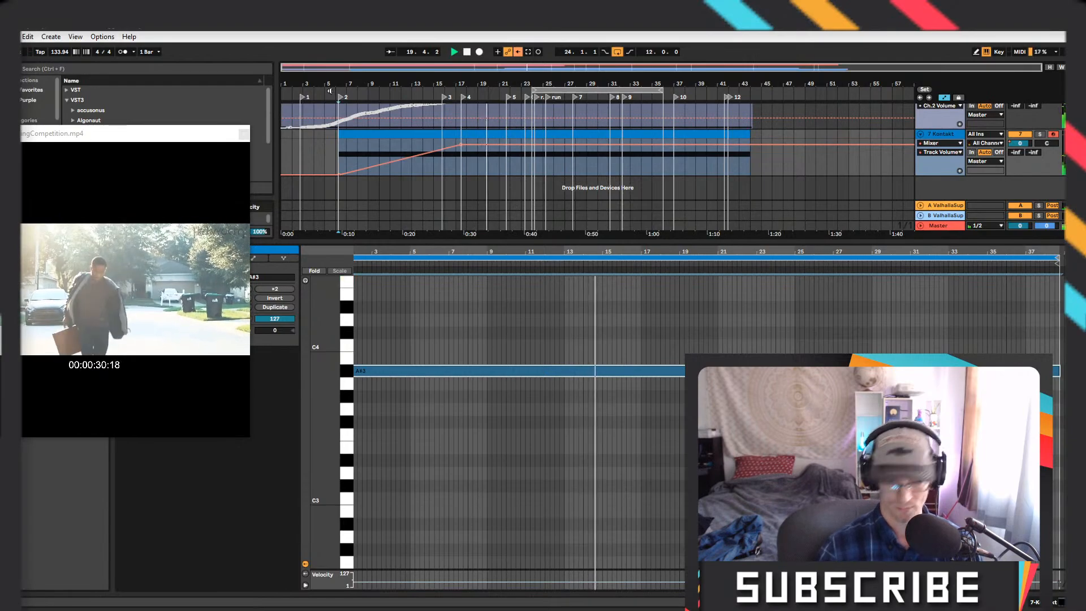
click(429, 97)
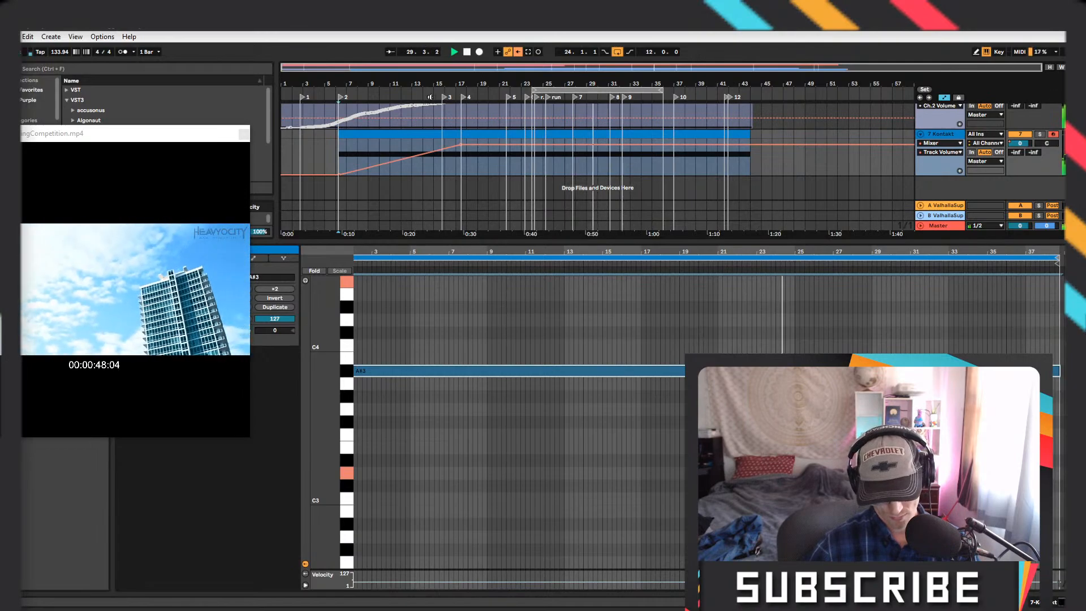
click(431, 97)
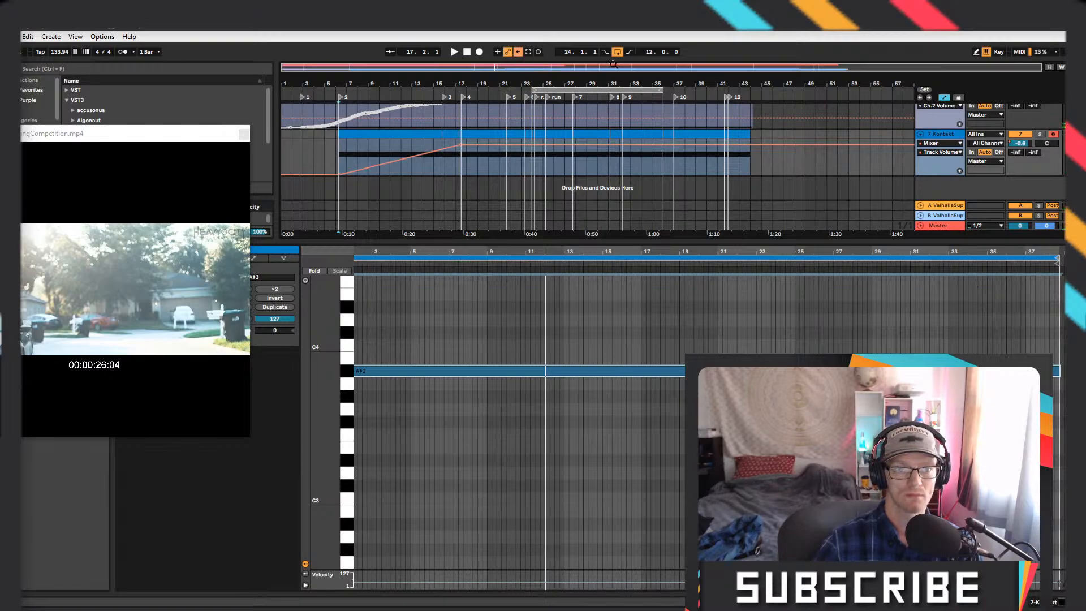
Shrink the note editor to show the other tracks and replay the arrangement from about bar 12
drag(718, 245, 718, 487)
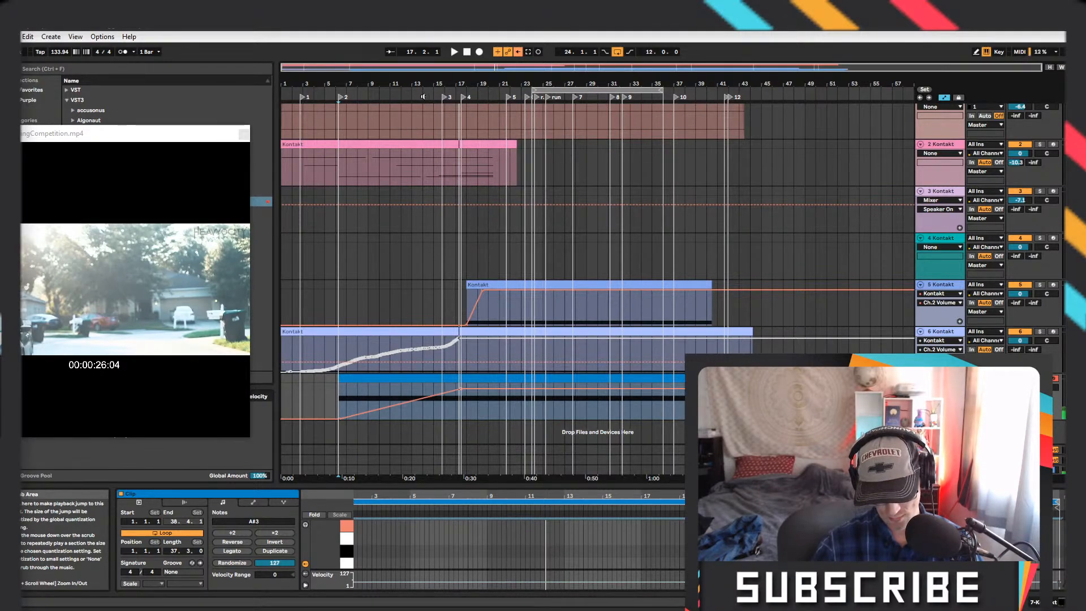
click(409, 97)
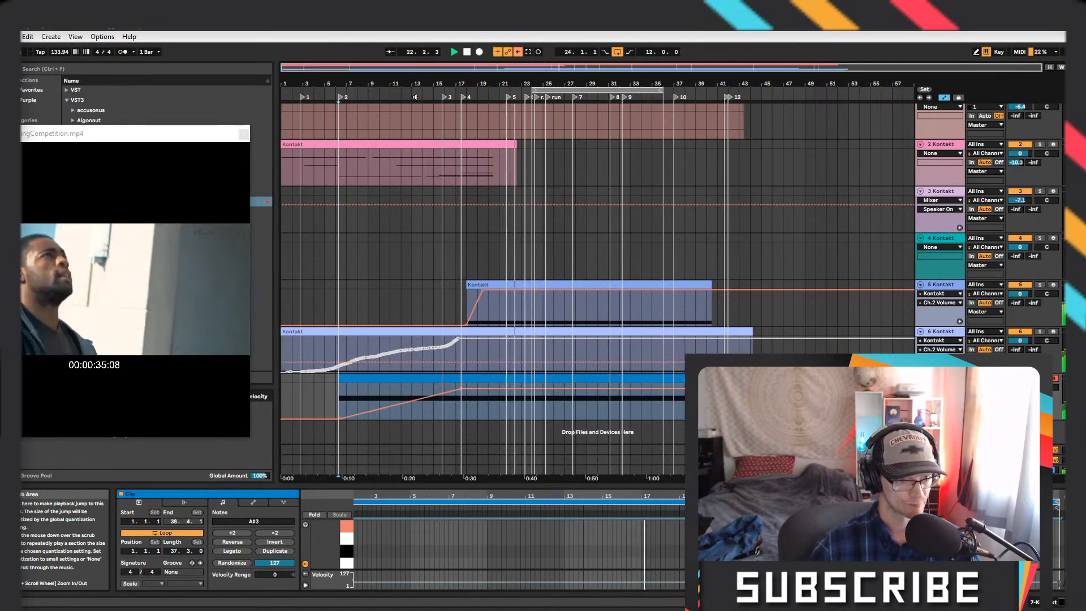
click(415, 96)
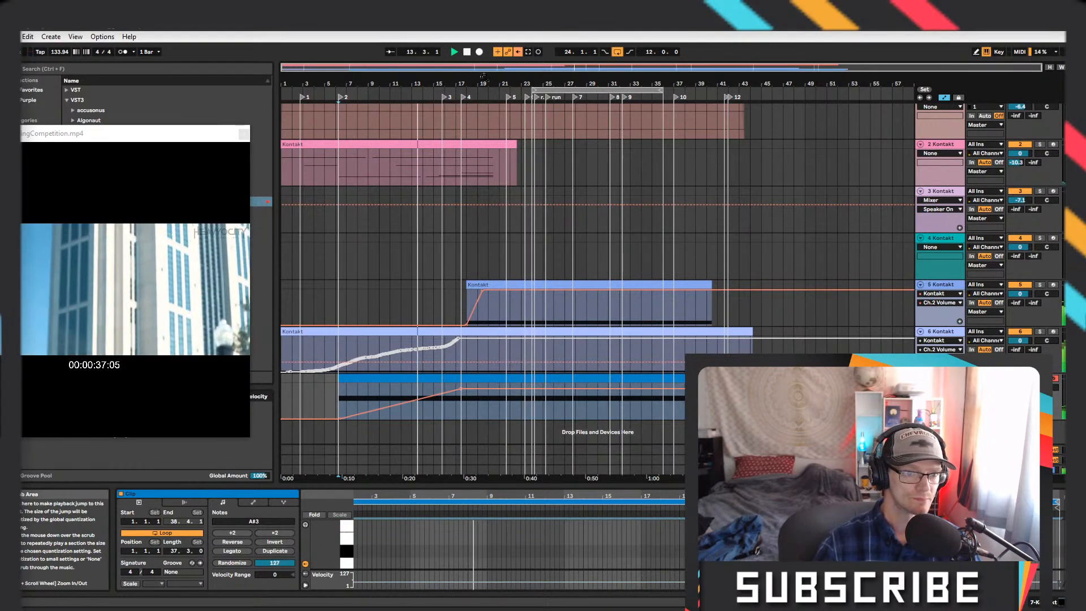
Record a MIDI take on the 7 Kontakt track, stop it, and select the recorded clip starting at bar 24
click(481, 52)
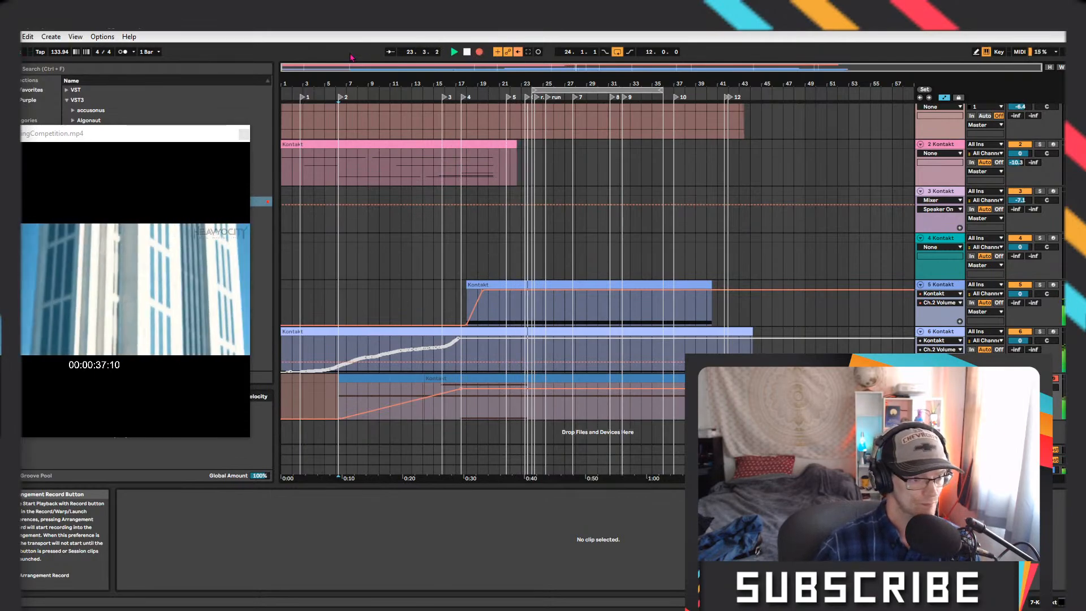
drag(156, 136, 262, 111)
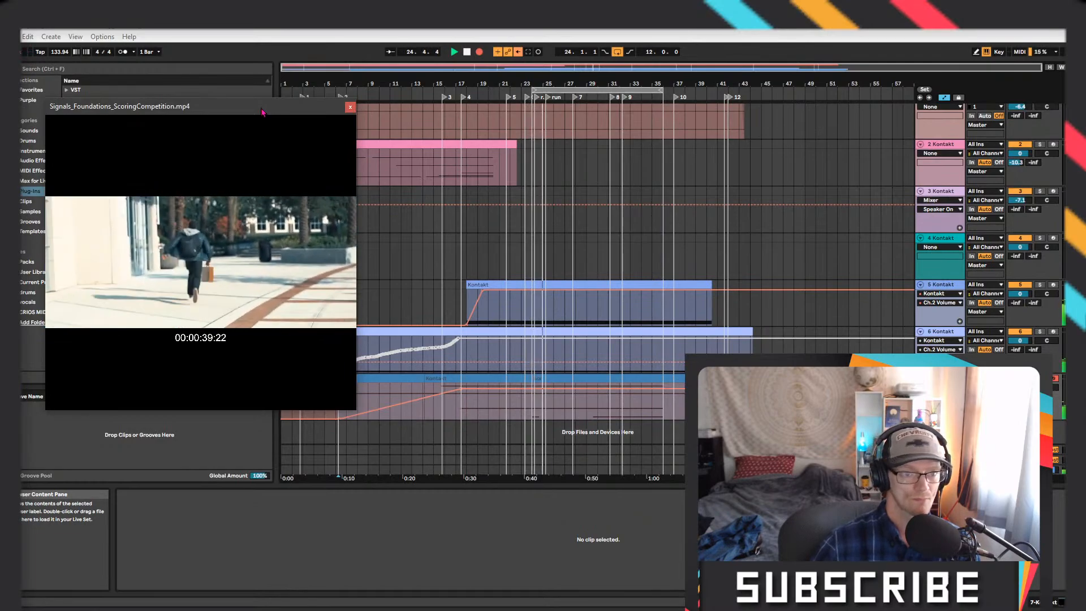
click(467, 53)
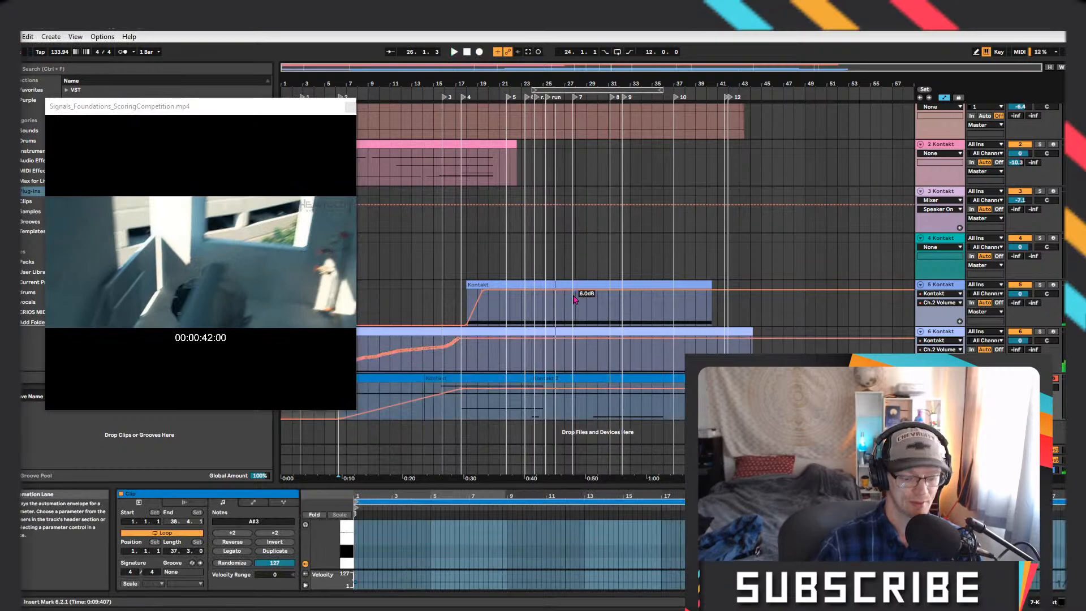
click(567, 381)
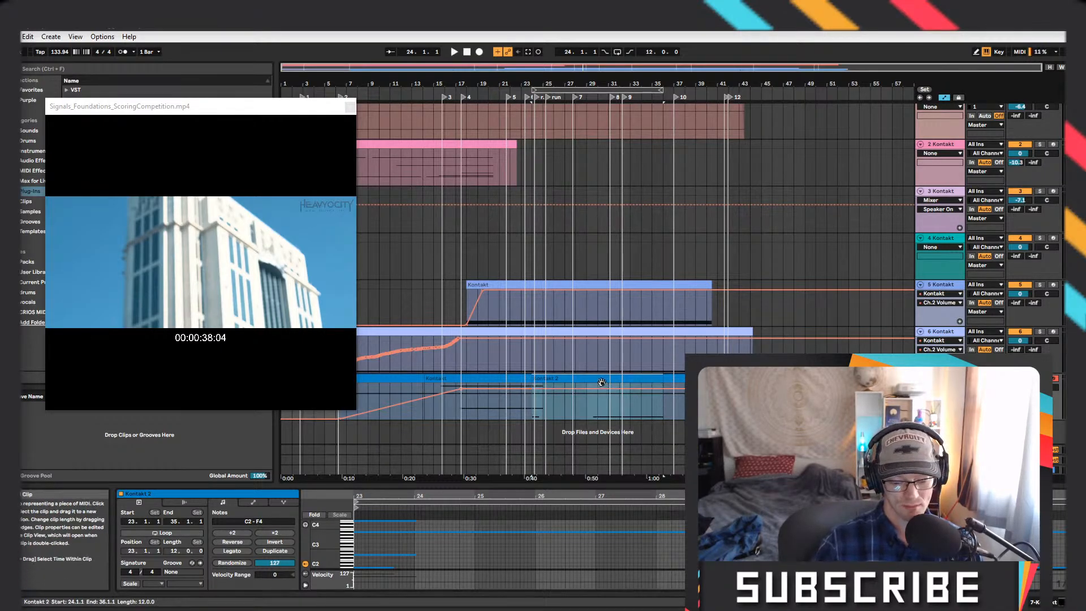
Remove the second take and the leftover clip from the 7 Kontakt track and extend the remaining clip to bar 44
key(Delete)
click(699, 377)
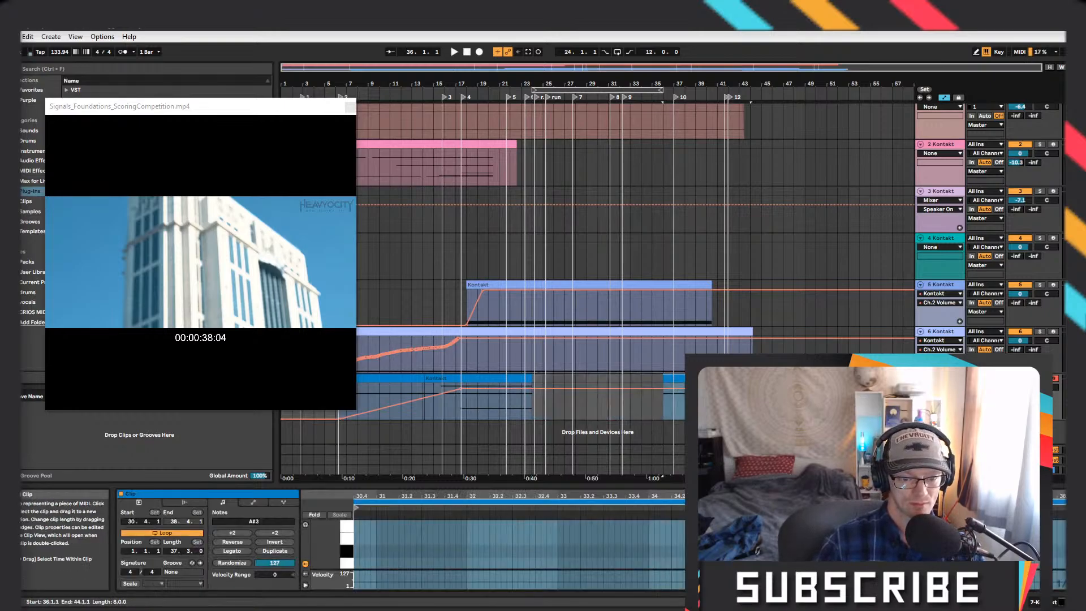
key(Delete)
drag(531, 378, 756, 392)
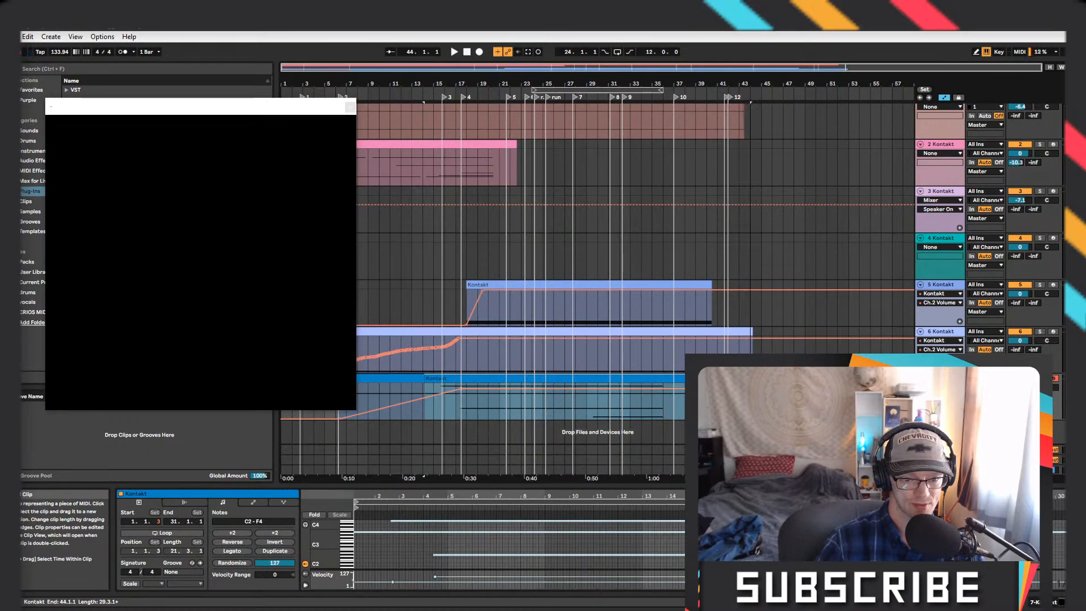
key(space)
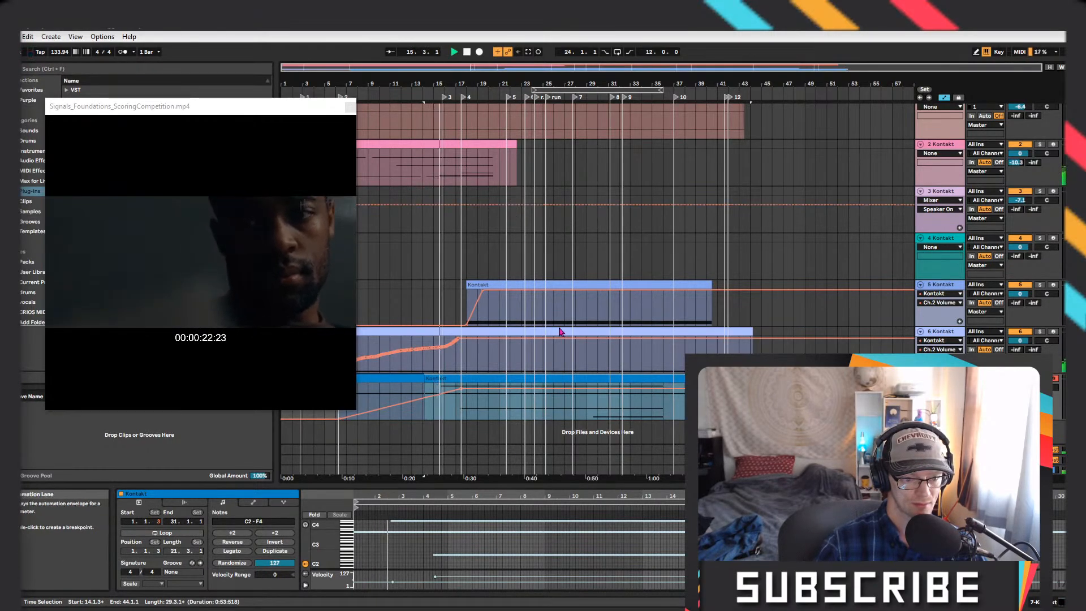
drag(557, 378, 769, 211)
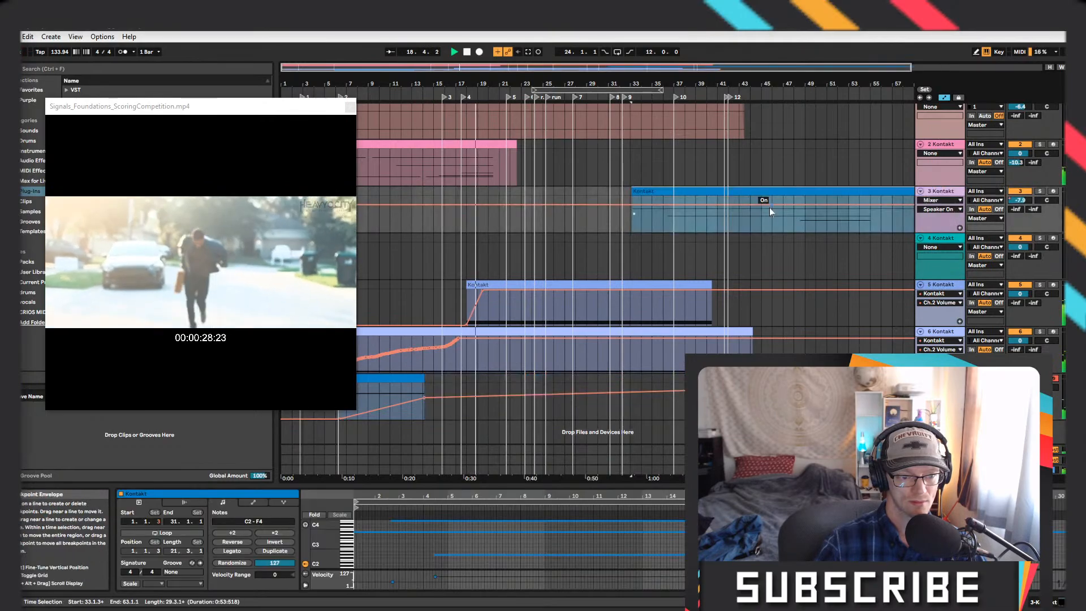
key(ctrl+z)
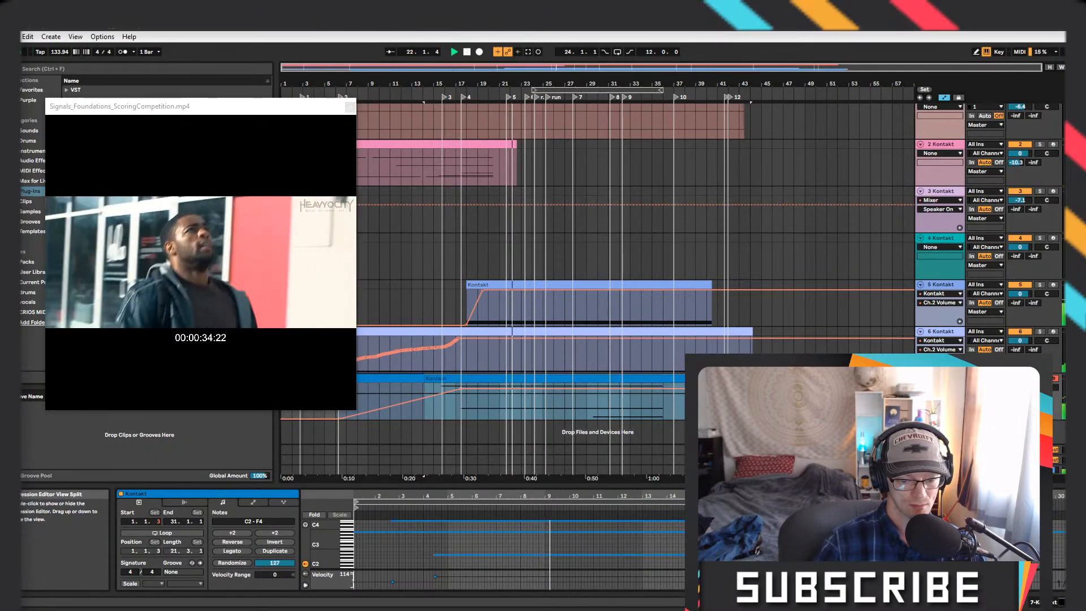
Move the lowest note in the 7 Kontakt clip down to G#1 and earlier to start at 15.1.1
click(809, 565)
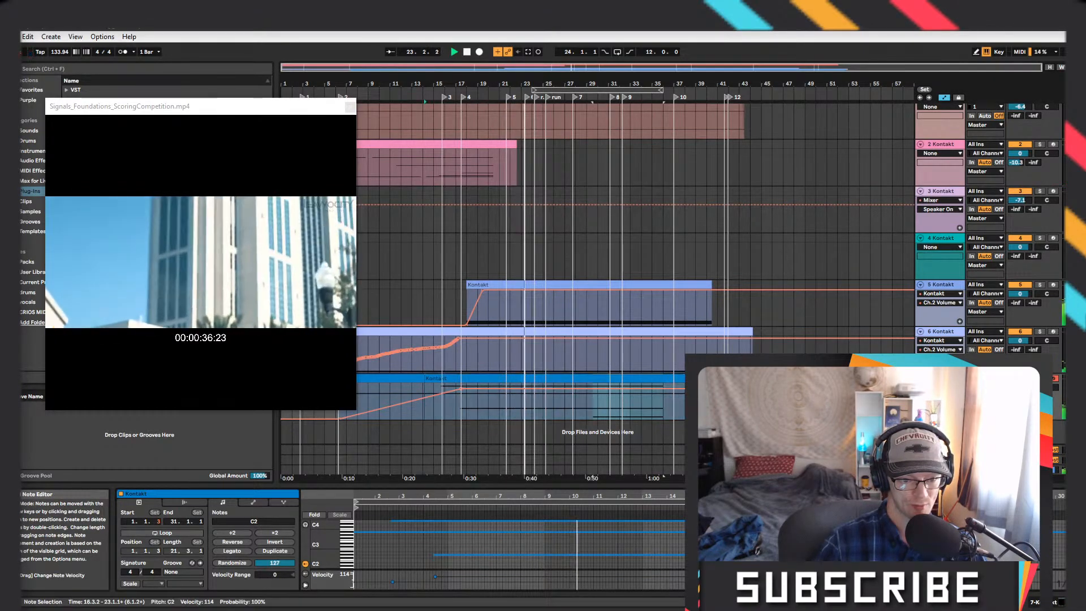
drag(809, 564, 764, 560)
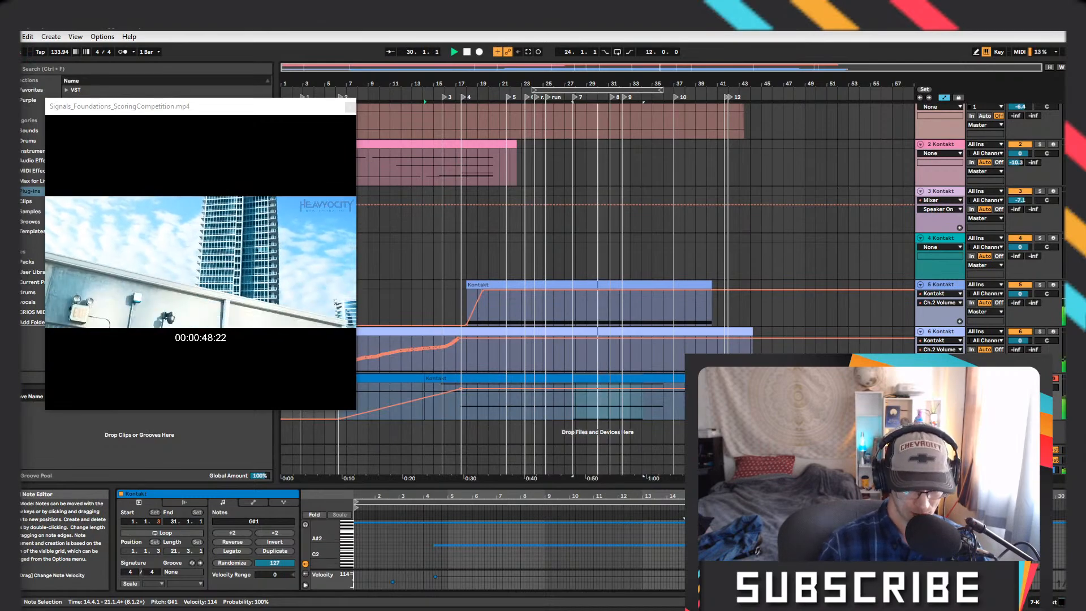
drag(721, 496, 720, 546)
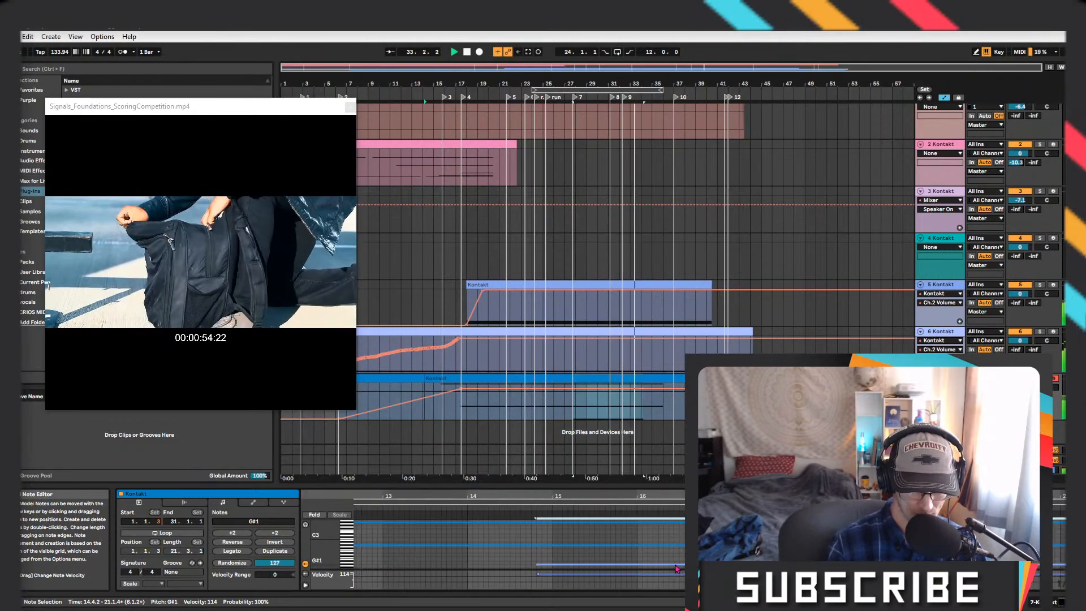
key(Right)
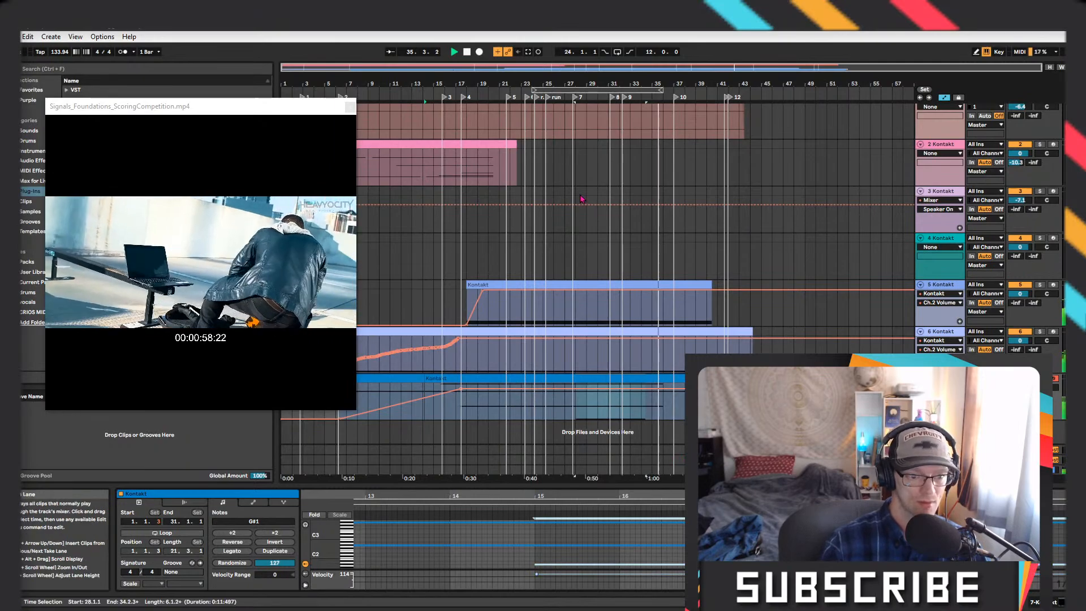
drag(558, 83, 557, 130)
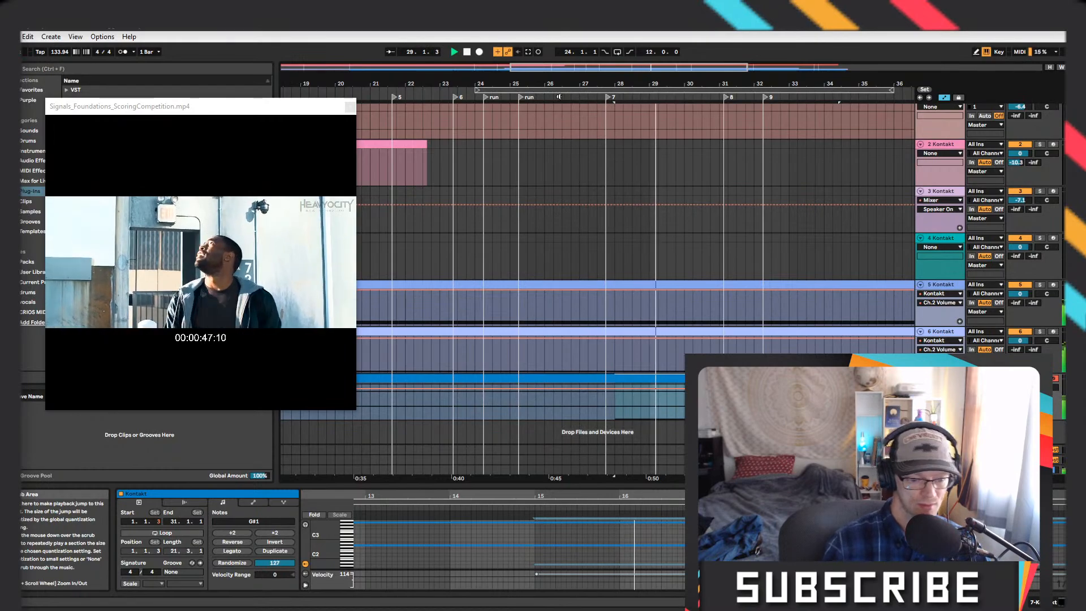
Transpose the G#1 note starting at 15.1.1 in the 7 Kontakt clip up to C2
click(626, 565)
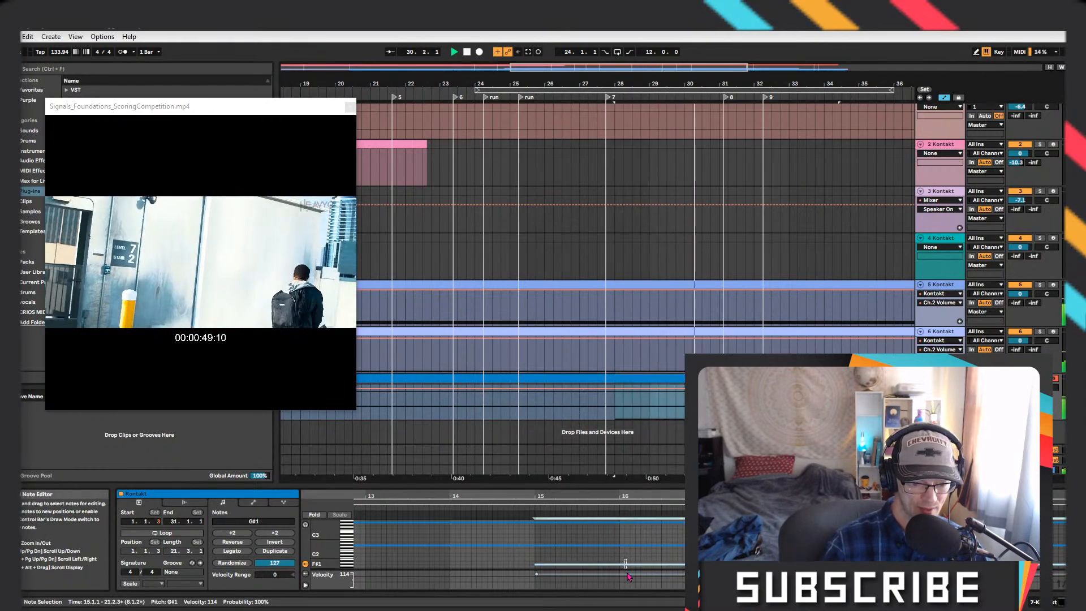
key(Up)
key(Up)
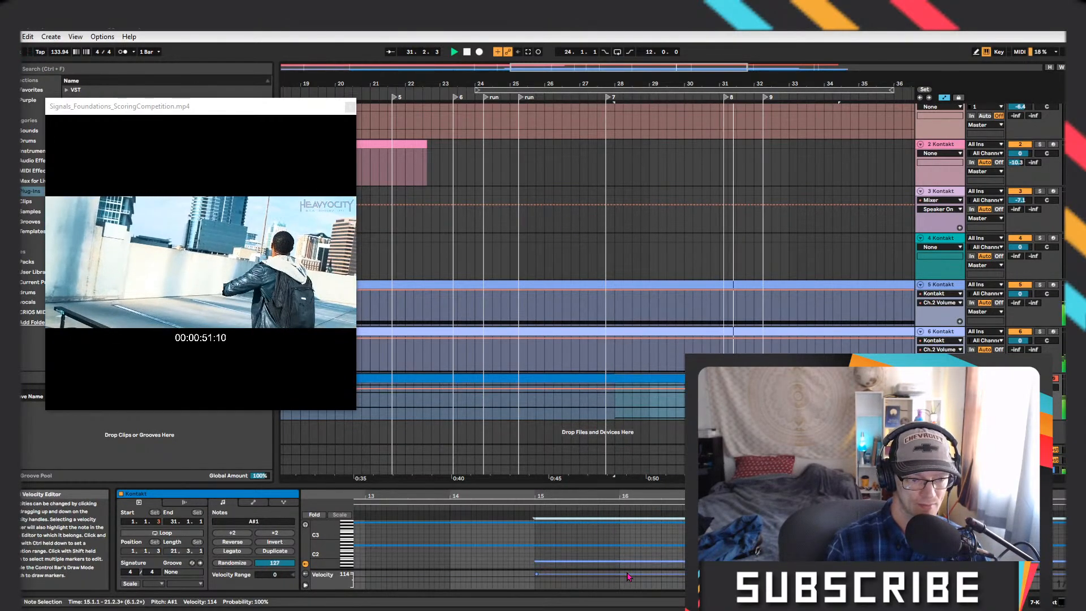
key(Up)
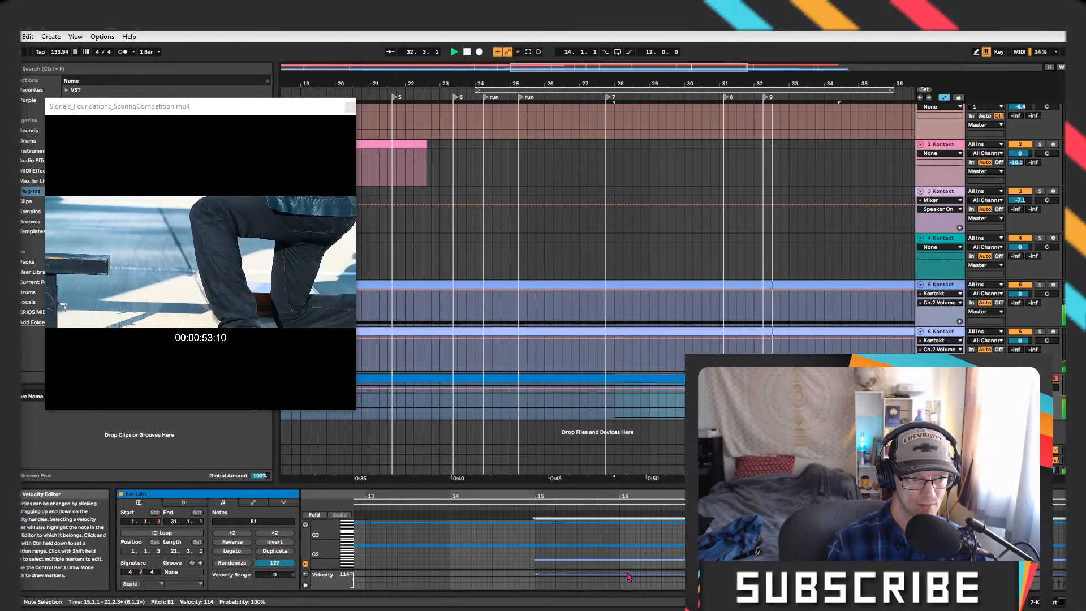
key(Up)
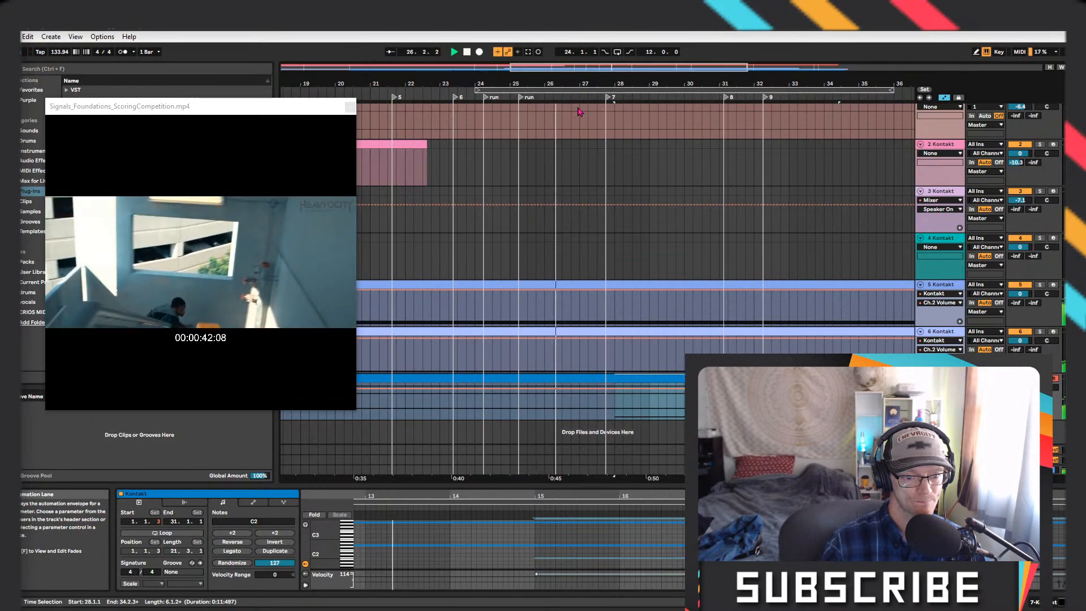
Replay the arrangement from the beginning and reposition the video window so the tracks can be followed
double_click(466, 52)
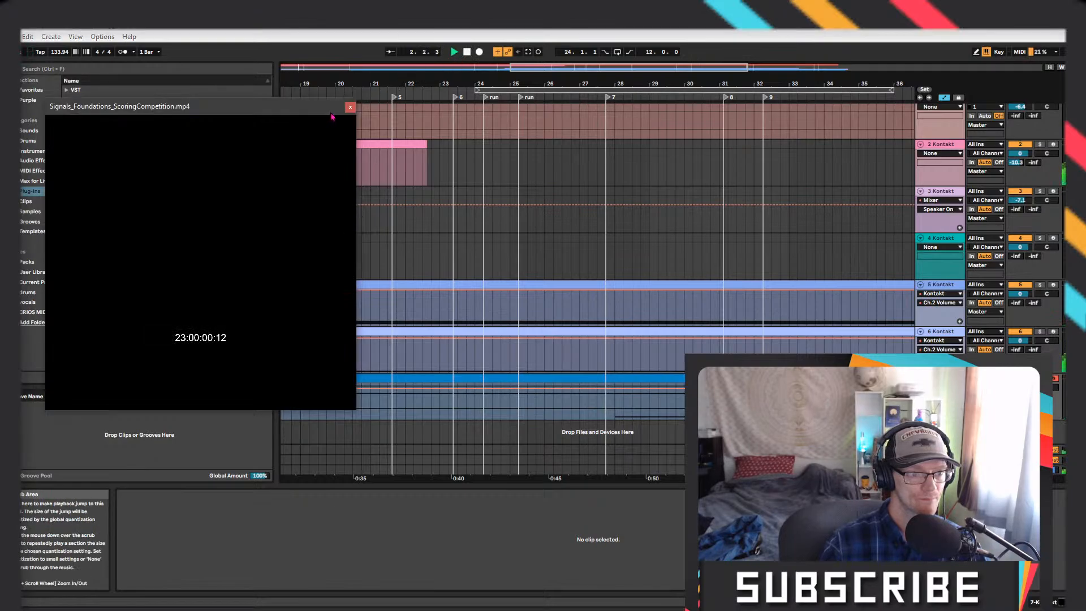
drag(336, 123, 763, 286)
scroll(560, 135, down, 5)
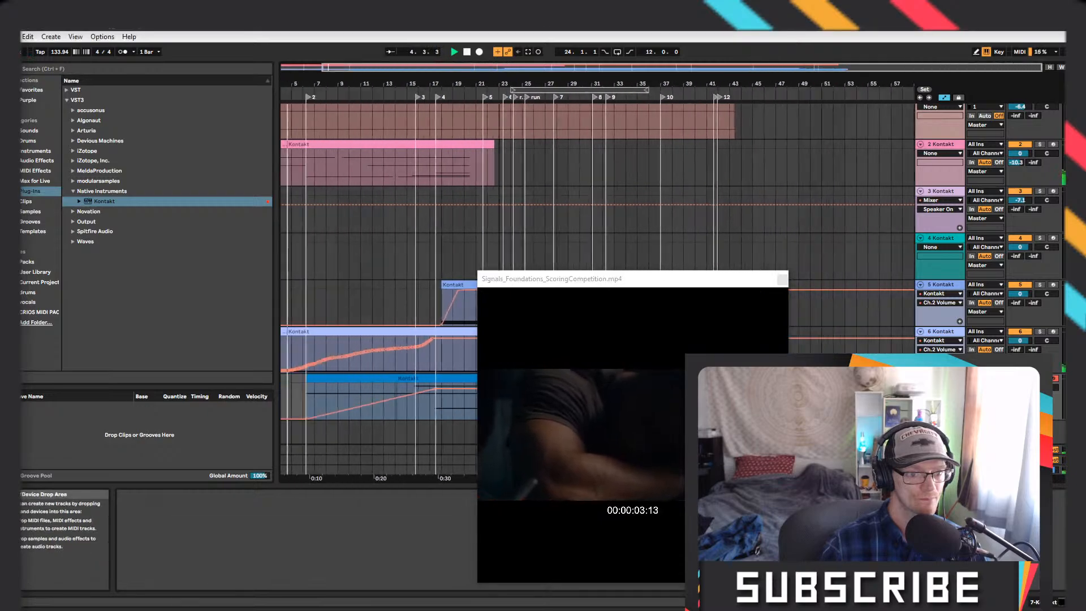
drag(650, 281, 182, 82)
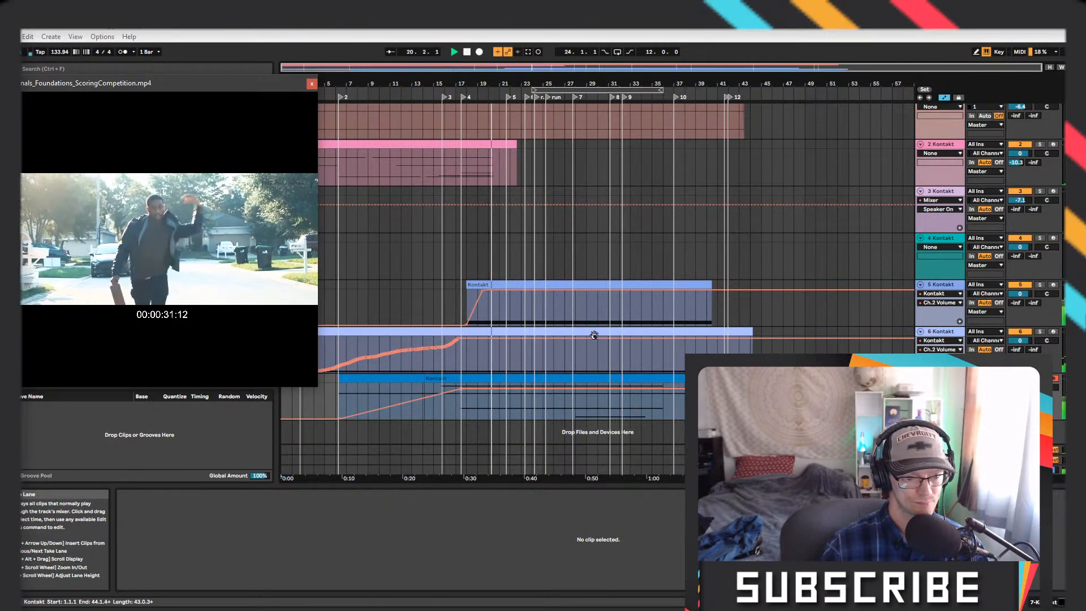
Check the Foundations Synth Bass on the 6 Kontakt track and move its Kontakt and Movement windows clear of the arrangement
click(943, 333)
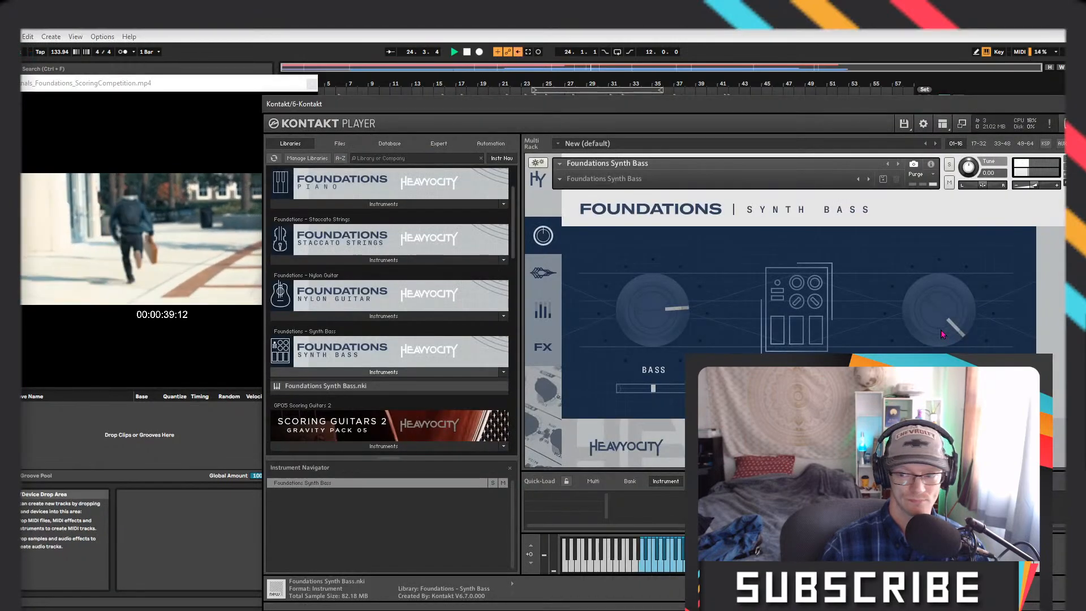
drag(893, 105, 876, 393)
drag(812, 220, 990, 454)
drag(645, 398, 749, 578)
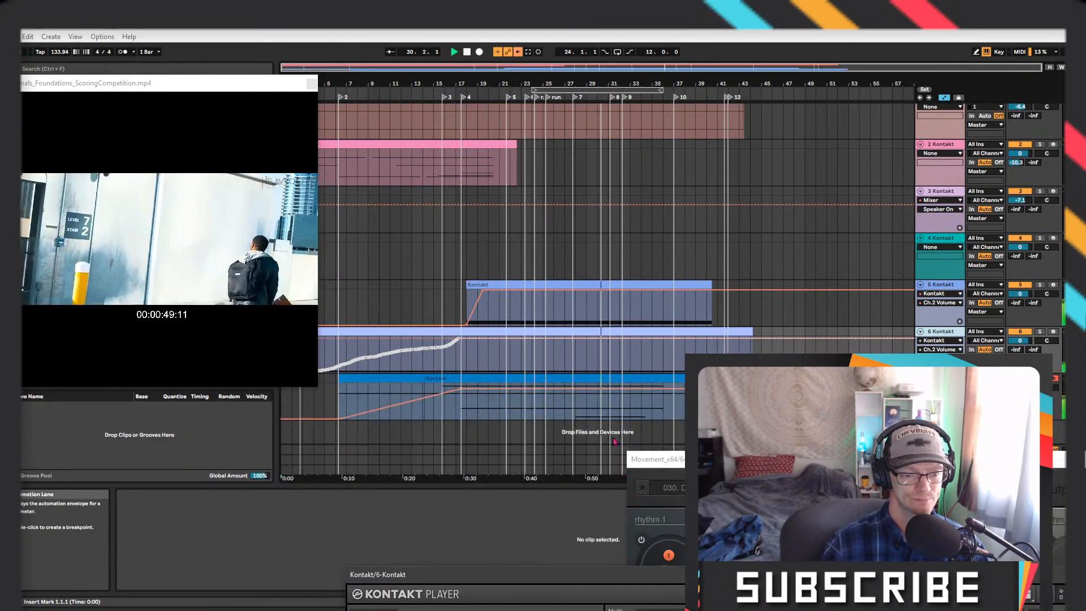
Enlarge the 7 Kontakt clip's note editor, delete the C2 note starting at bar 15, and shrink the editor again
click(599, 402)
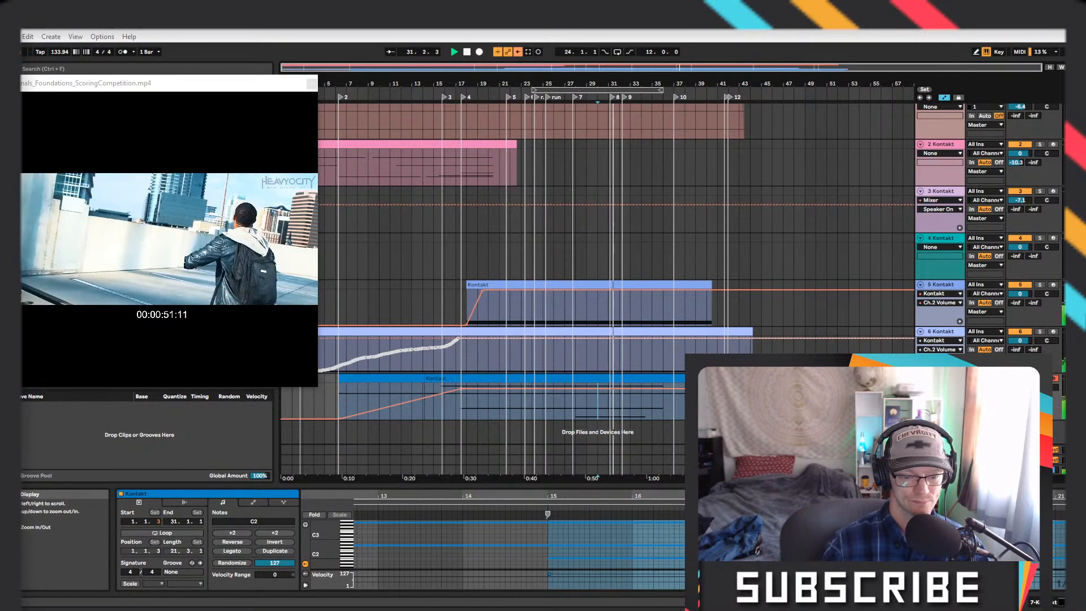
drag(650, 485, 650, 244)
click(699, 454)
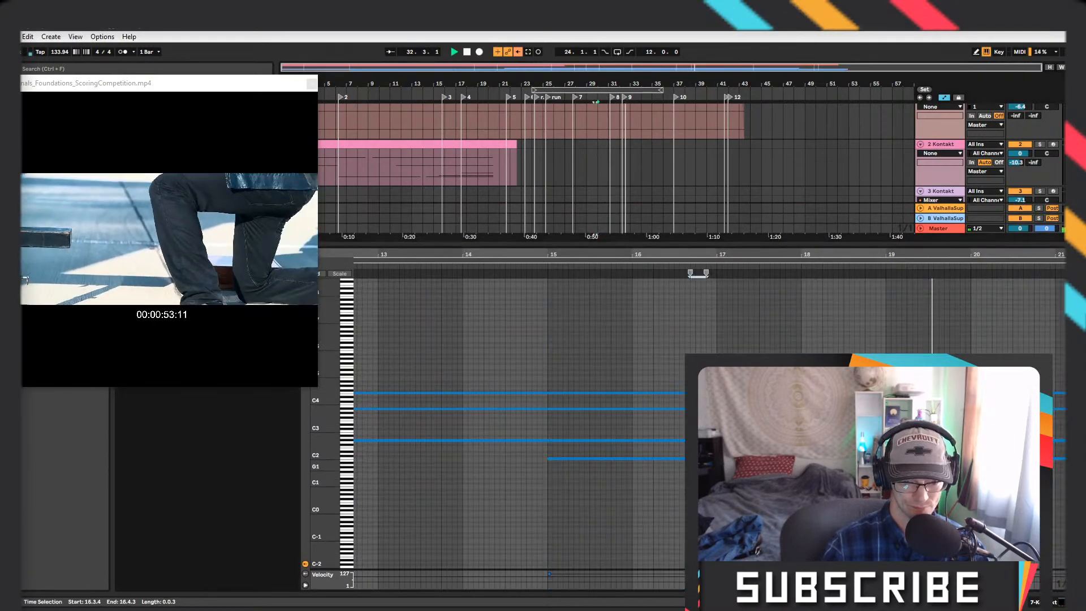
click(699, 458)
key(Delete)
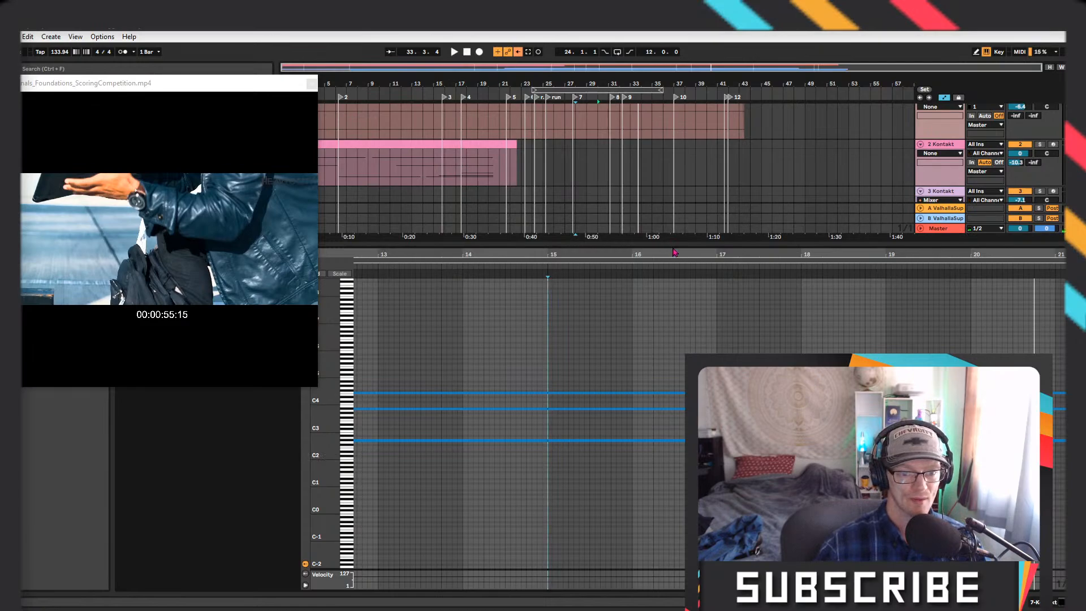
drag(675, 253, 675, 490)
Move the 7 Kontakt track's Ensemble Metals window off the arrangement and replay the score
drag(1085, 238, 604, 298)
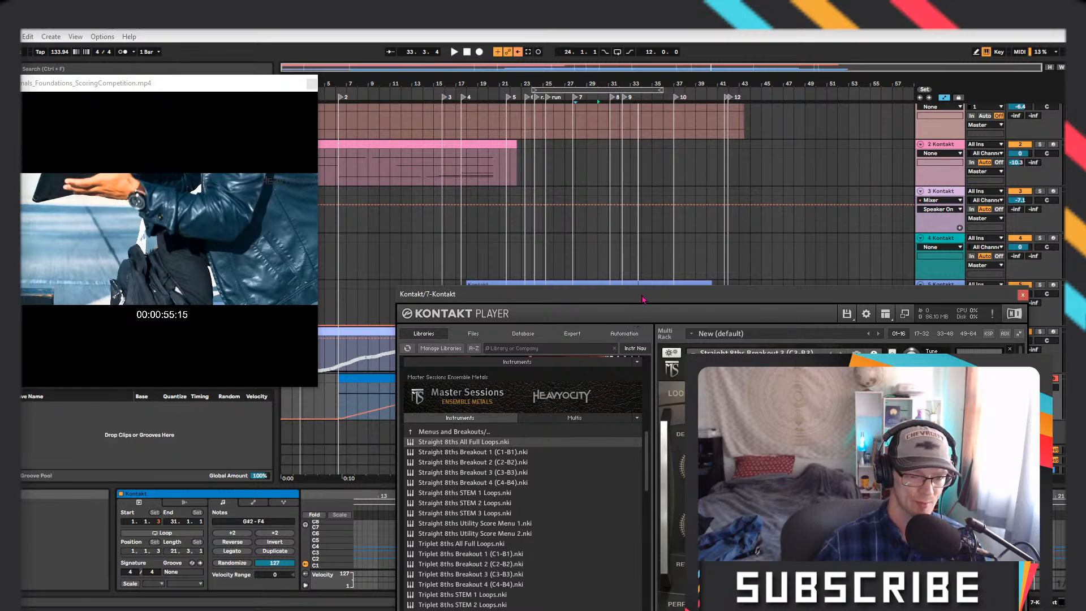
drag(643, 298, 1046, 162)
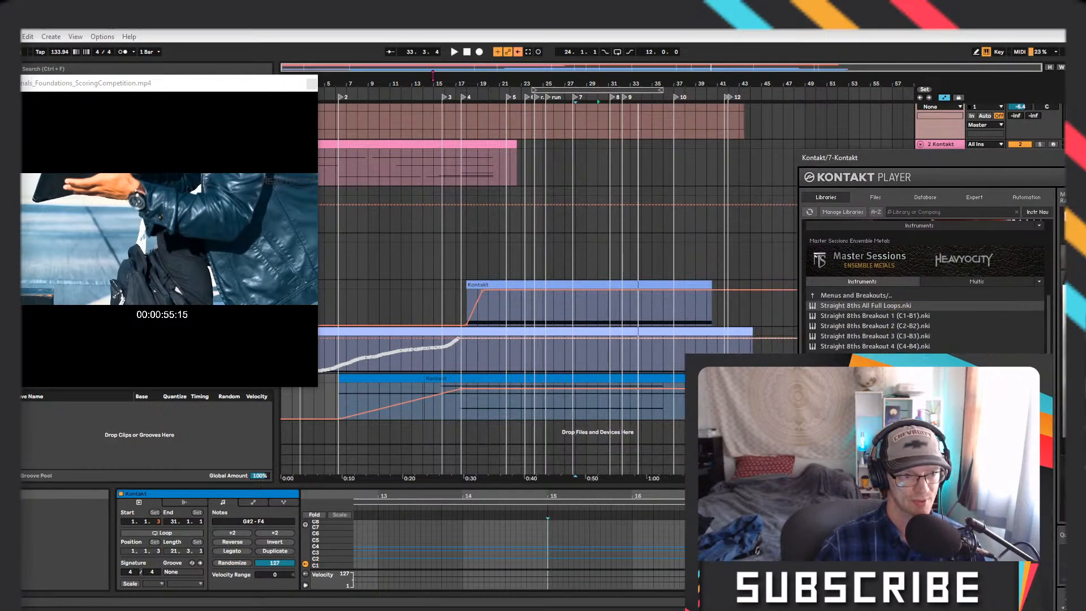
click(454, 55)
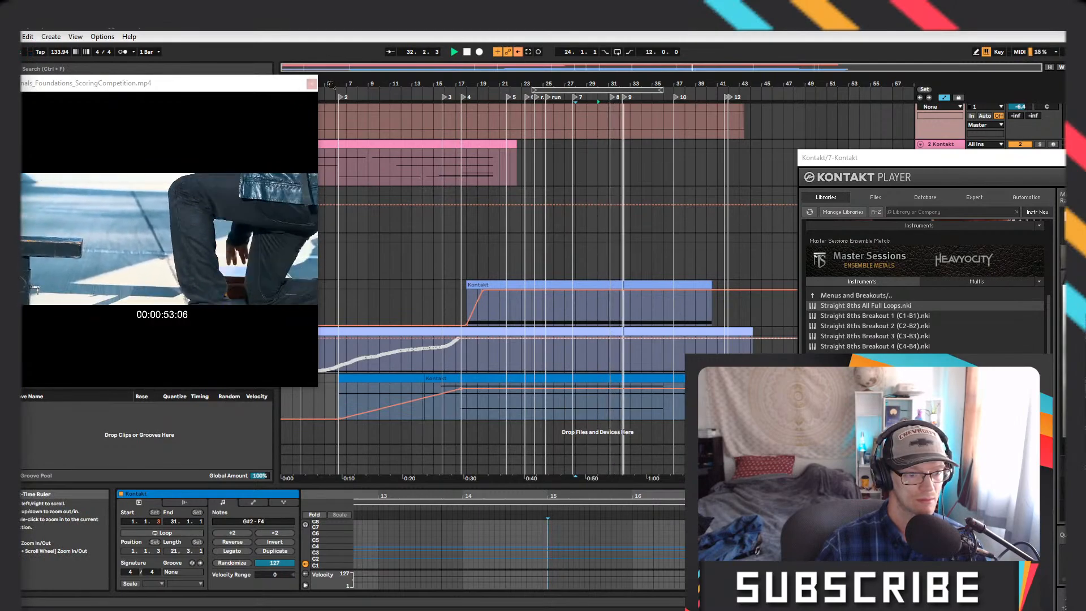
click(453, 52)
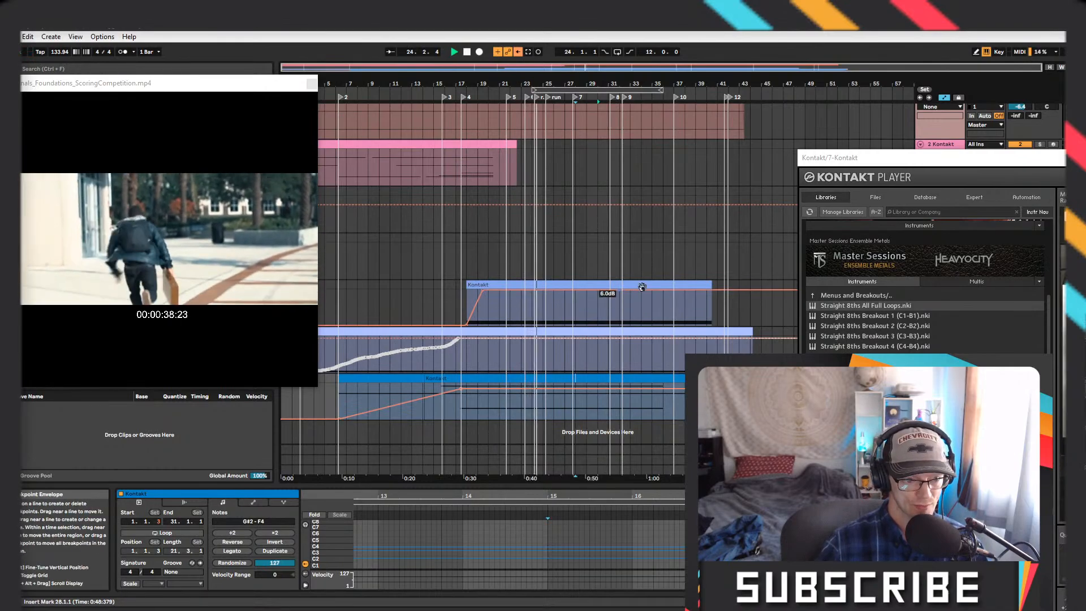
drag(965, 157, 967, 160)
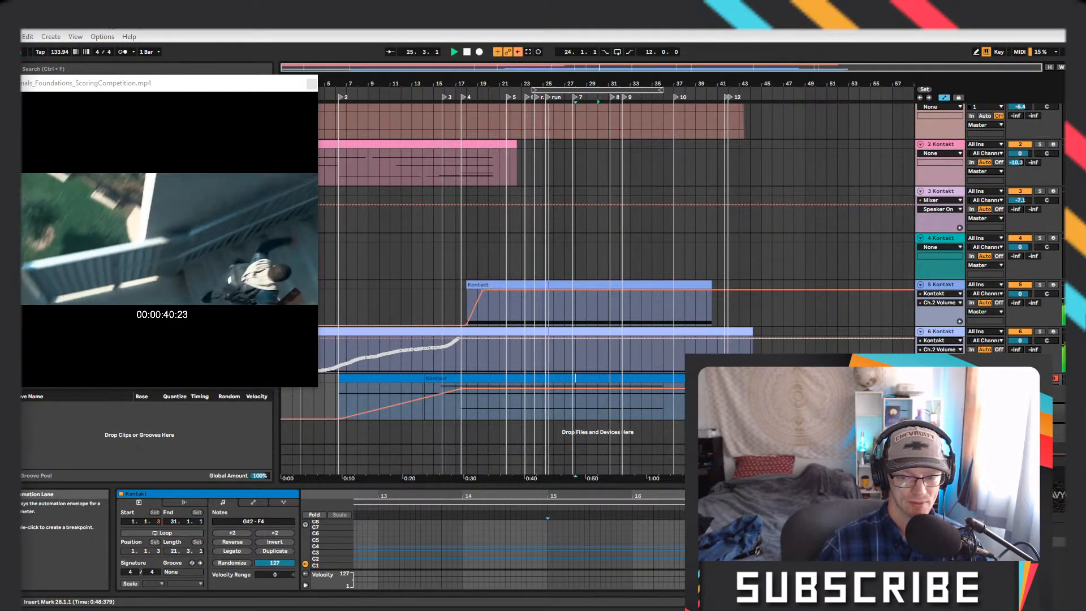
Check the 030. Drag It Out preset in Movement on the 6 Kontakt track and deactivate the Movement effect
click(940, 332)
drag(657, 110, 1085, 139)
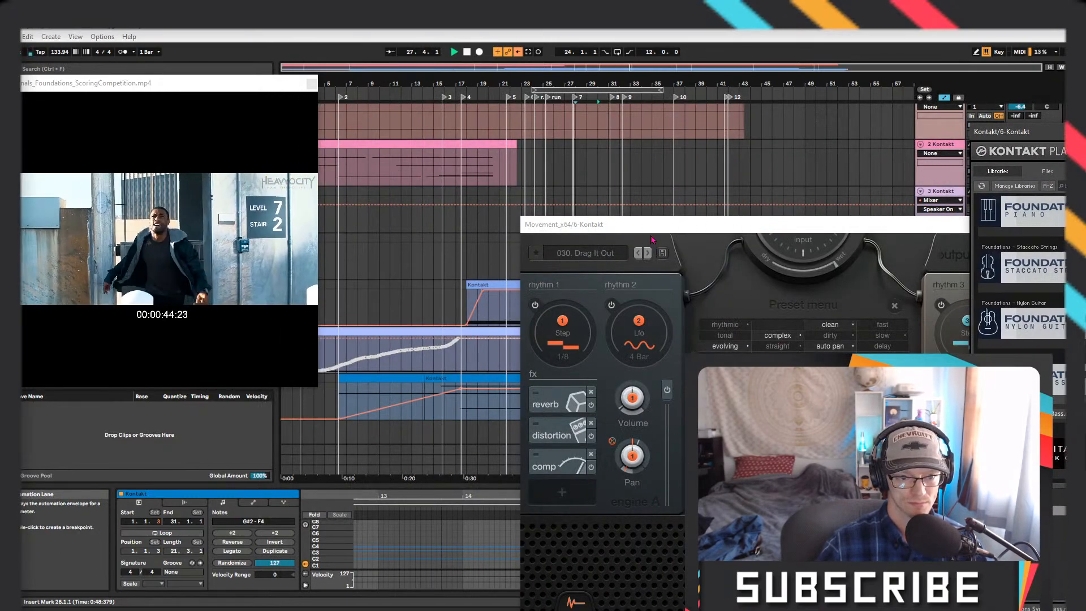
drag(774, 227, 447, 157)
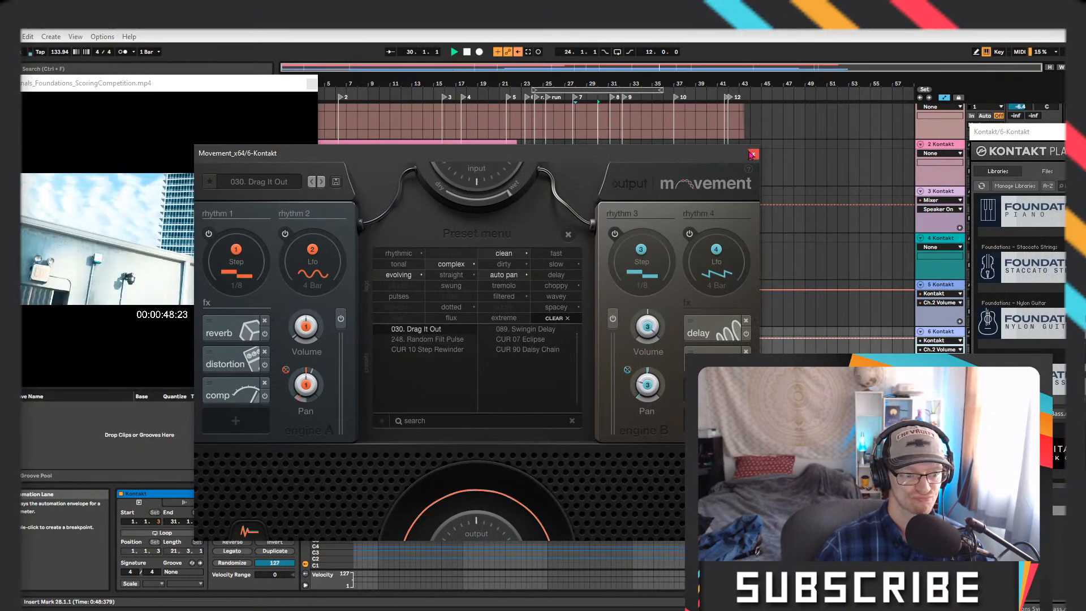
drag(475, 162, 1083, 171)
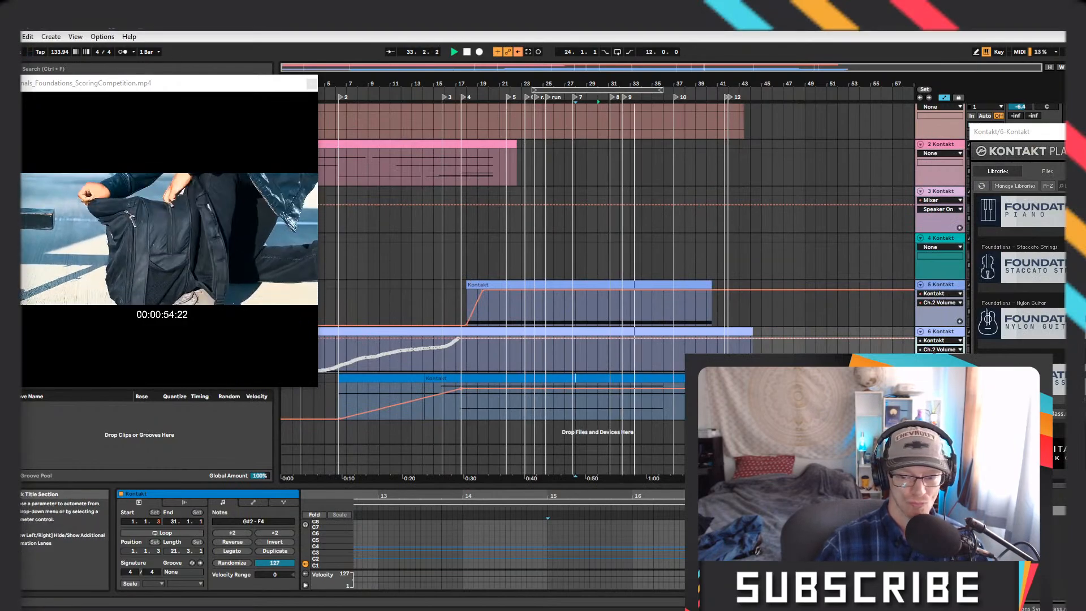
double_click(948, 335)
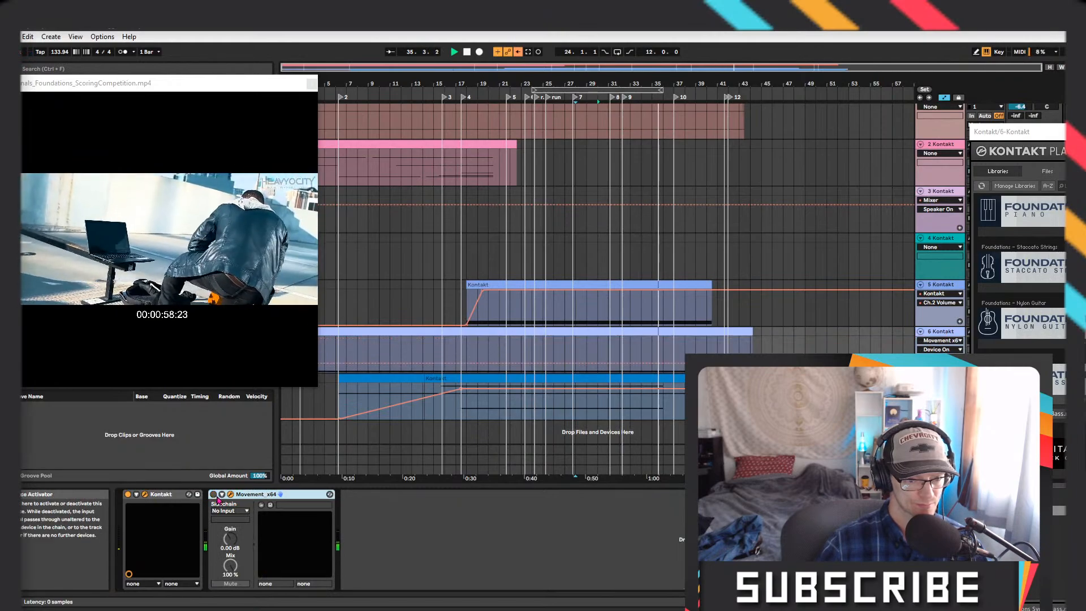
Load the Alarming Sweeps (RHY) snapshot for the 6 Kontakt track's Foundations Synth Bass, move its window away, and select the 5 Kontakt track
click(642, 334)
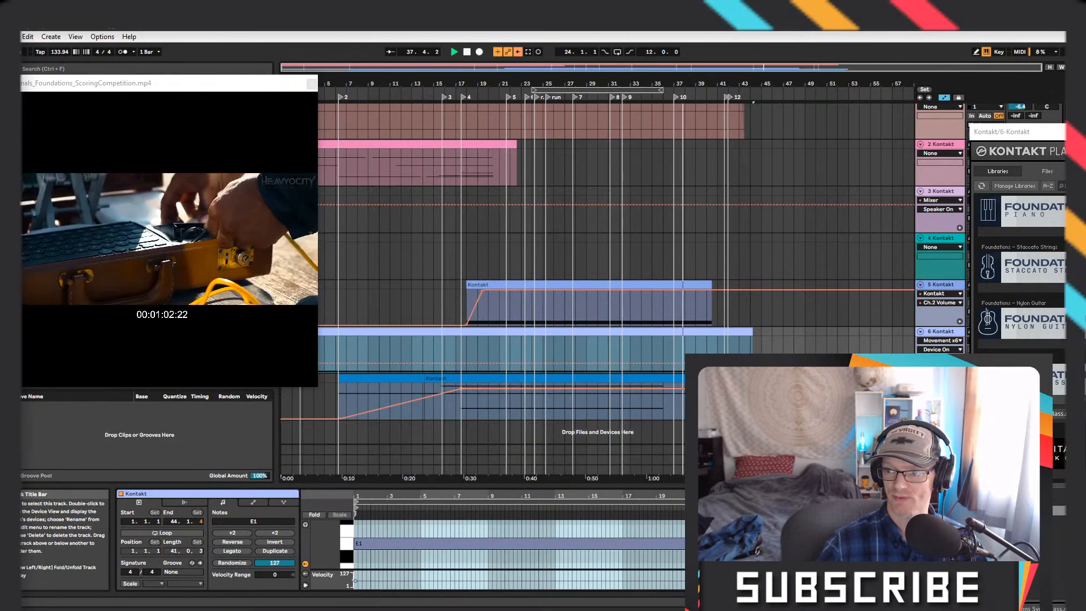
drag(1063, 132, 574, 115)
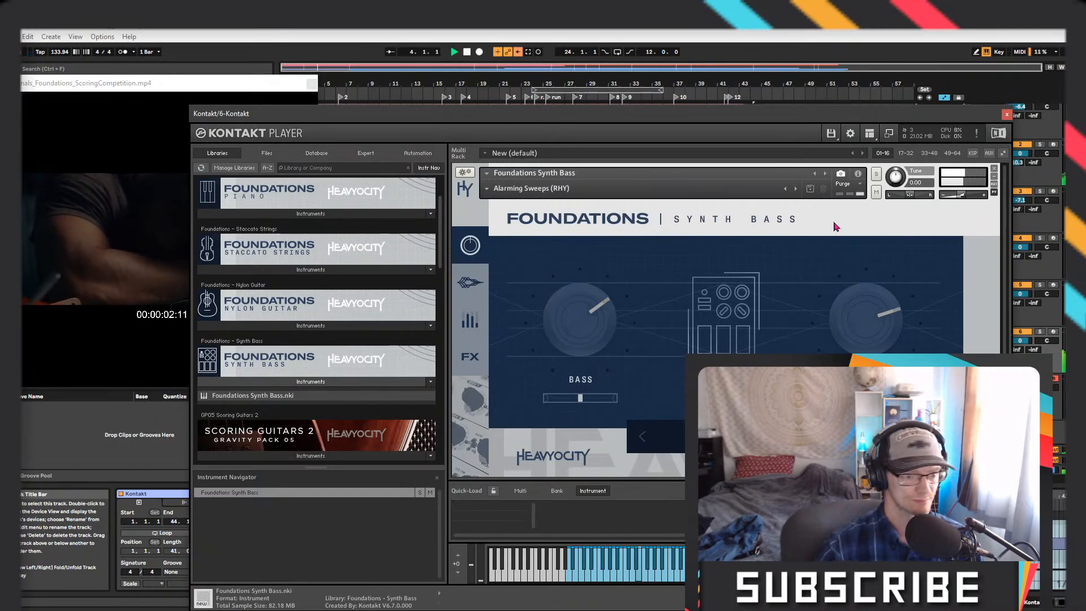
drag(545, 113, 1085, 198)
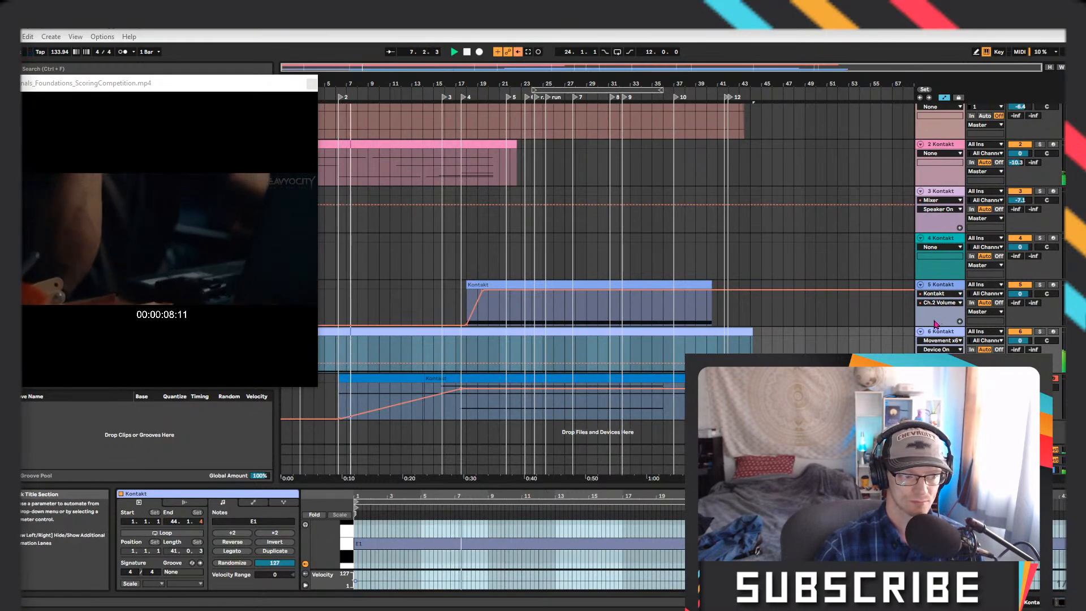
click(940, 318)
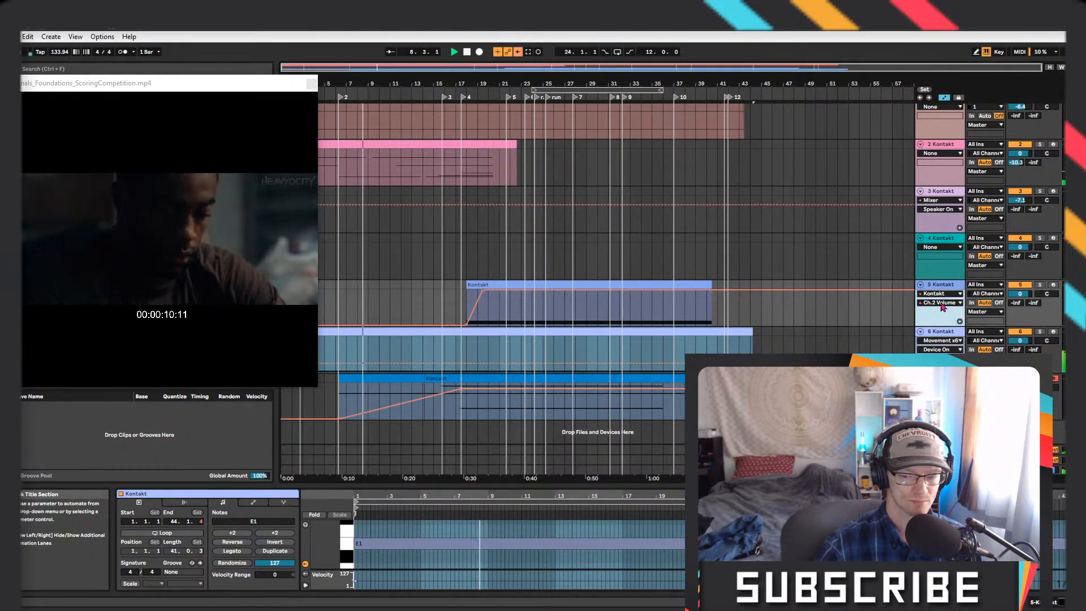
Reactivate the Movement effect on the 6 Kontakt track, open its interface, and audition the 030. Drag It Out preset against the video
double_click(942, 285)
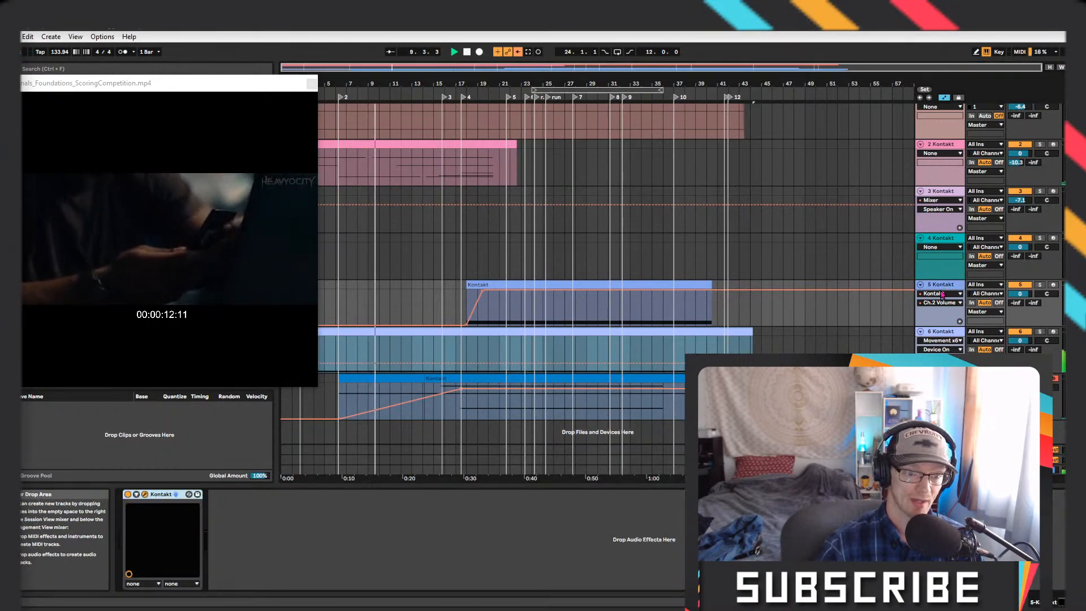
click(941, 331)
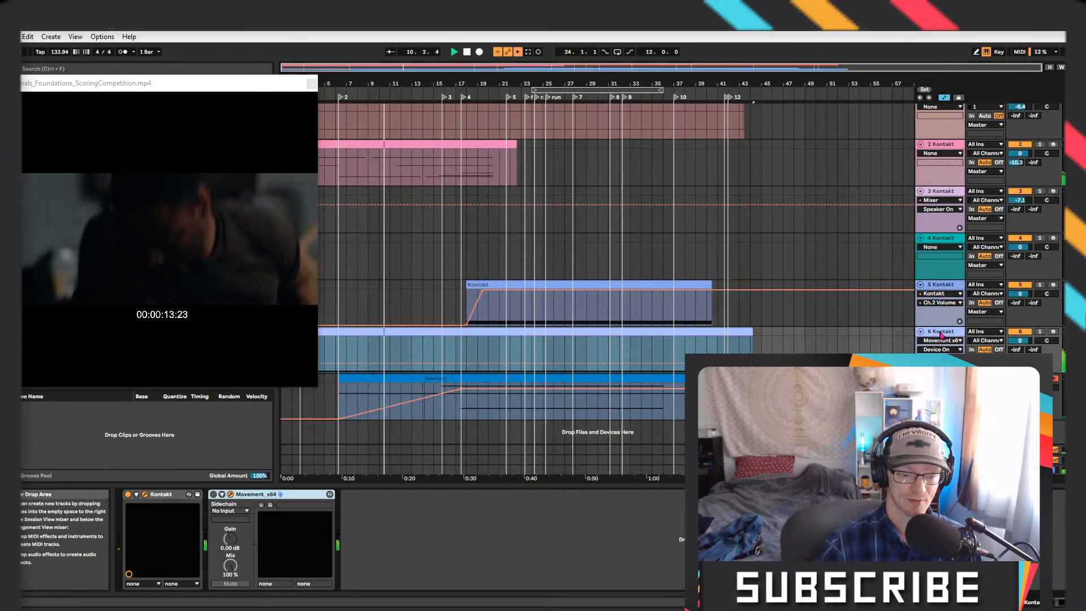
click(230, 495)
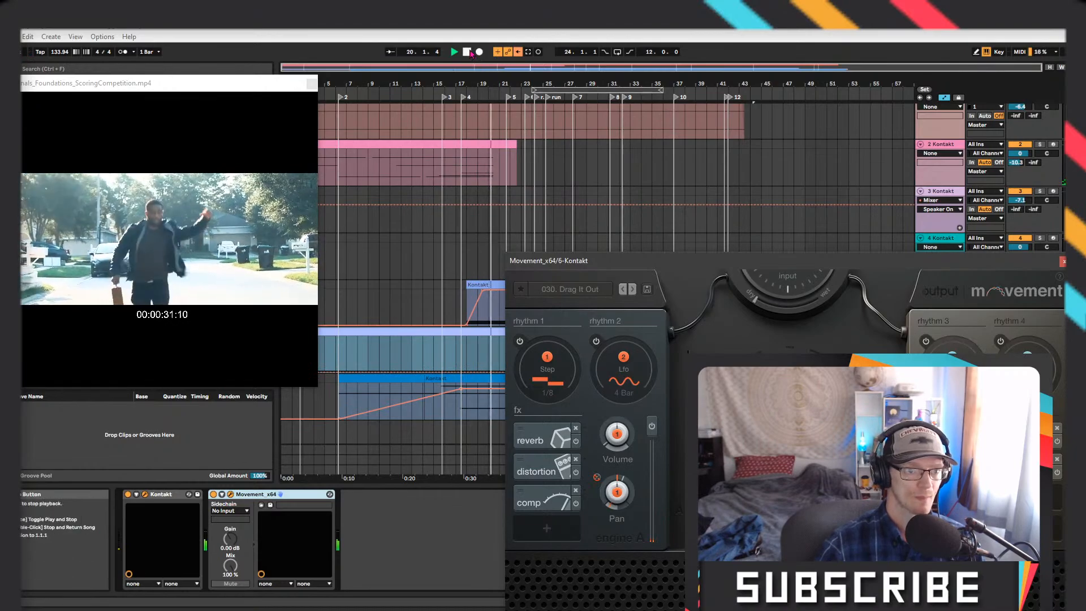
click(467, 51)
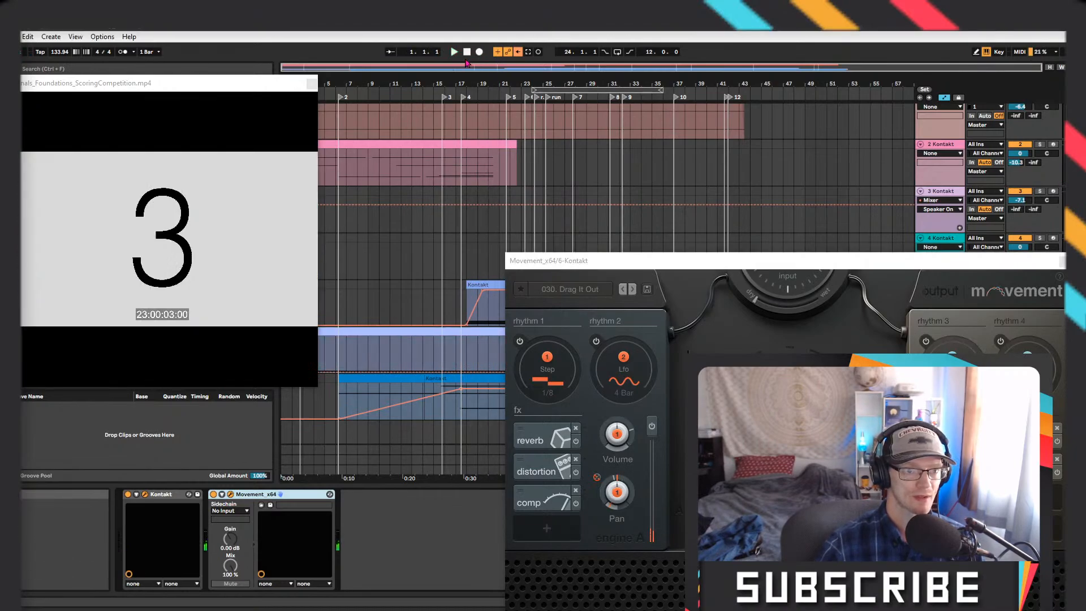
click(754, 300)
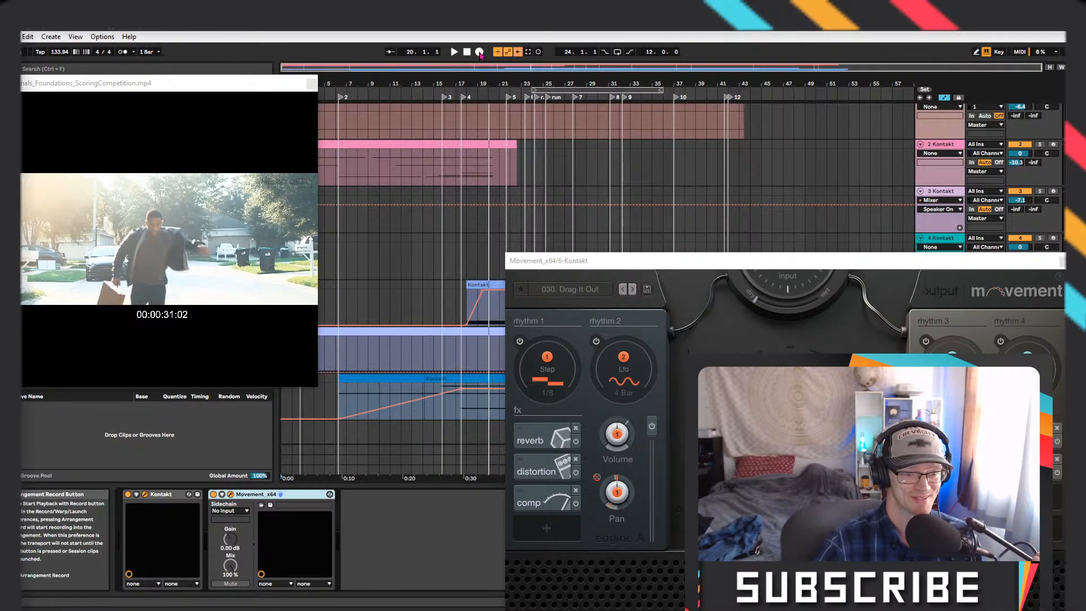
Record Movement crossfade automation on the 6 Kontakt track from the start, rising toward marker 4, and stop around bar 21
drag(845, 258, 759, 527)
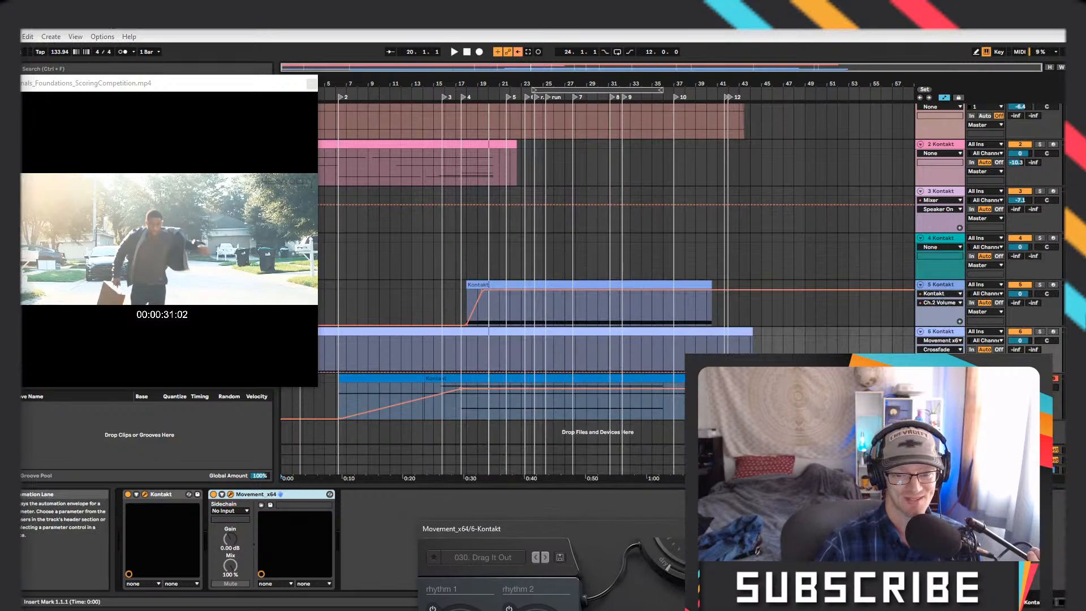
click(1053, 383)
drag(786, 528, 721, 356)
scroll(846, 208, up, 1)
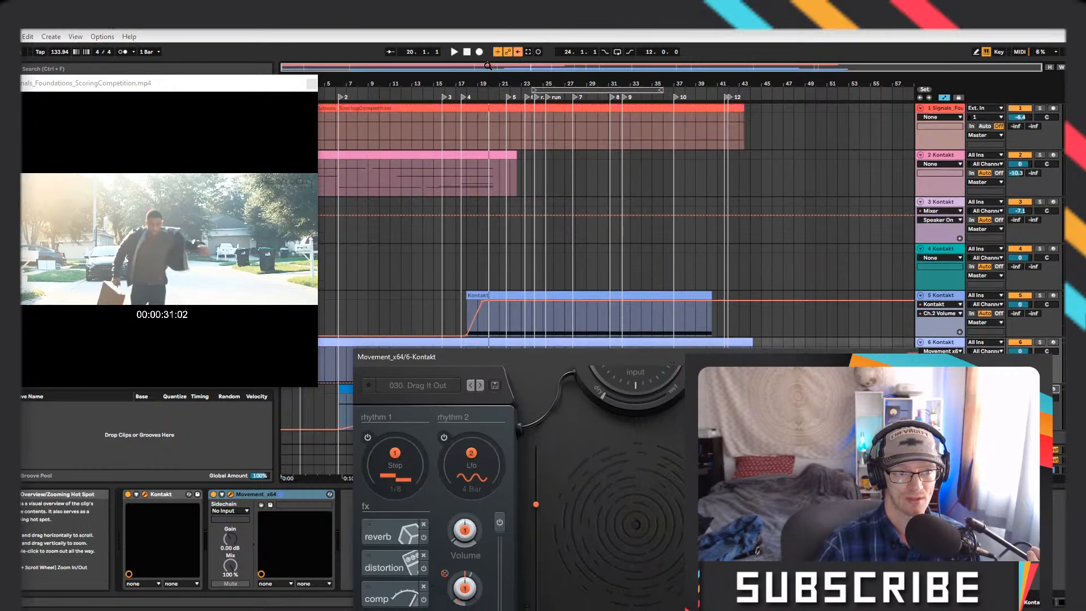
click(465, 52)
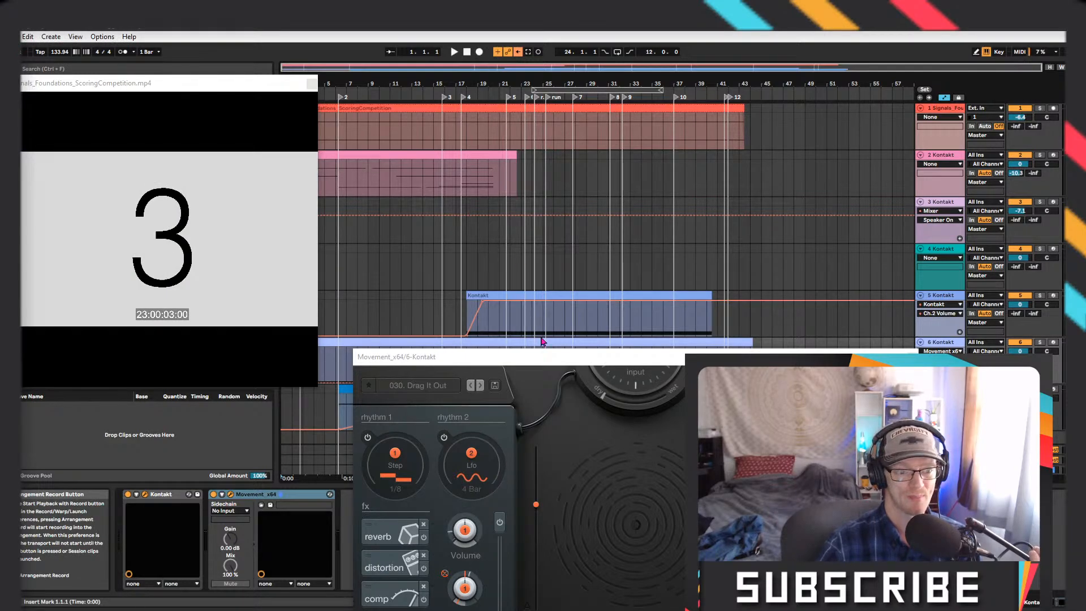
drag(572, 360, 640, 440)
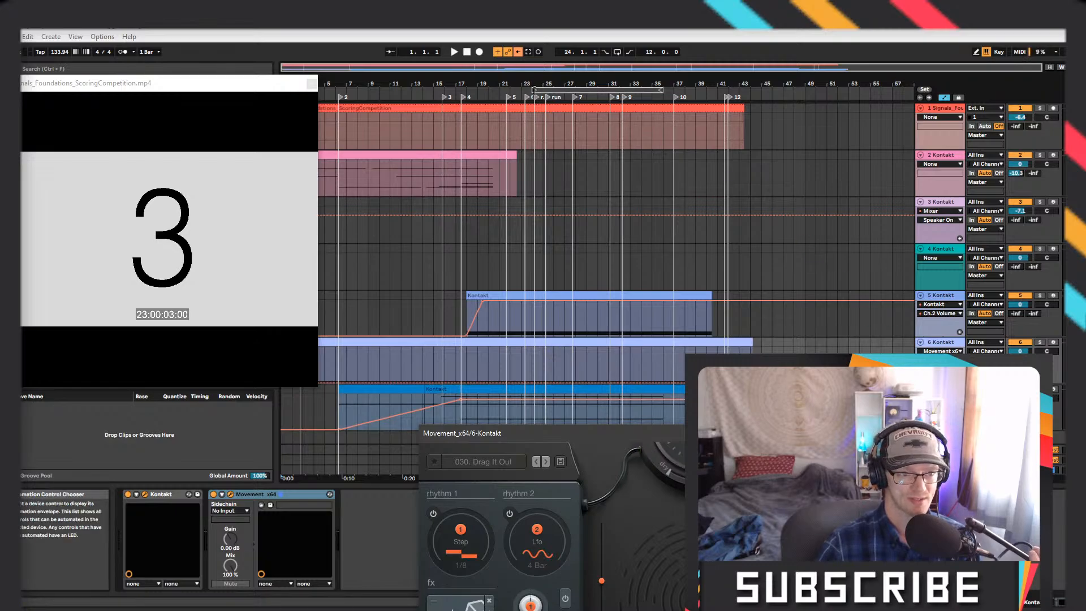
click(480, 52)
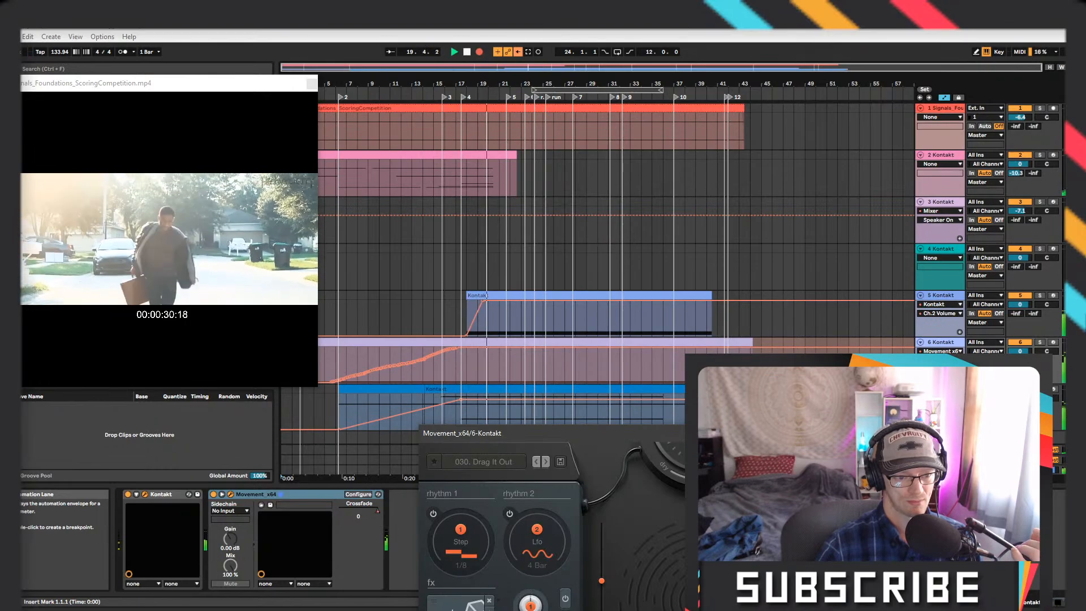
drag(566, 434, 514, 367)
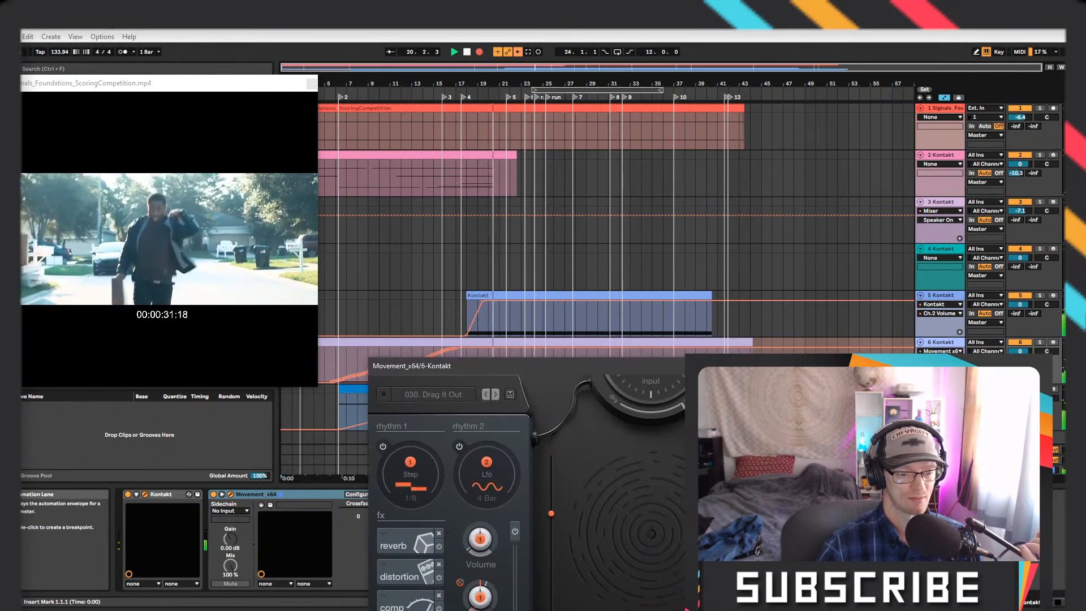
click(467, 52)
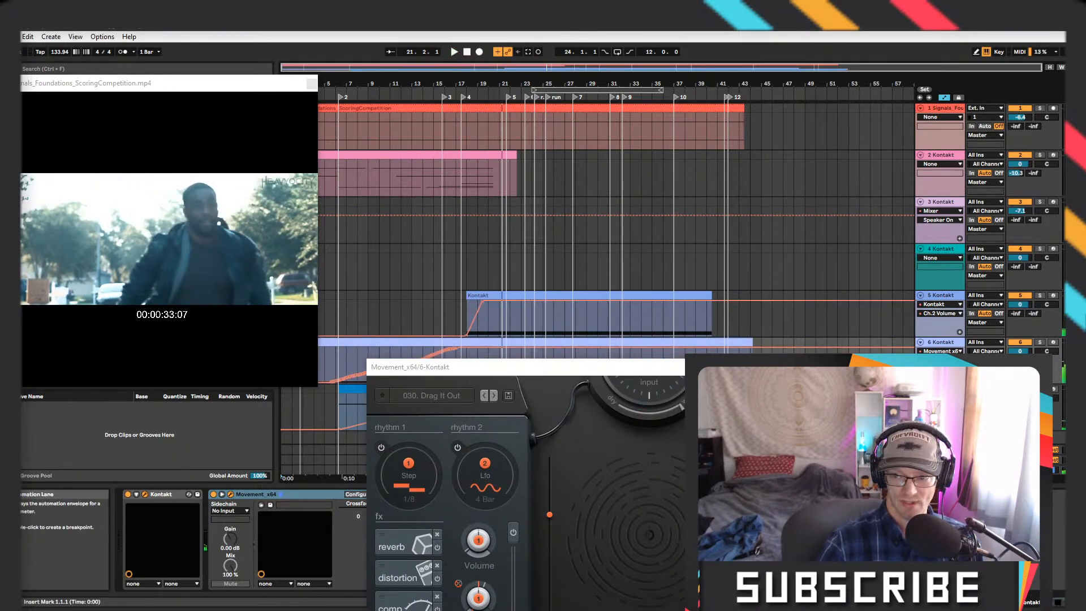
Replay the score from the start to check the recorded crossfade automation, and move the Movement window off the arrangement
mouse_move(707, 372)
mouse_down()
mouse_move(516, 417)
mouse_move(824, 411)
mouse_move(642, 339)
mouse_move(428, 320)
mouse_move(616, 359)
mouse_move(699, 422)
mouse_move(702, 363)
mouse_up()
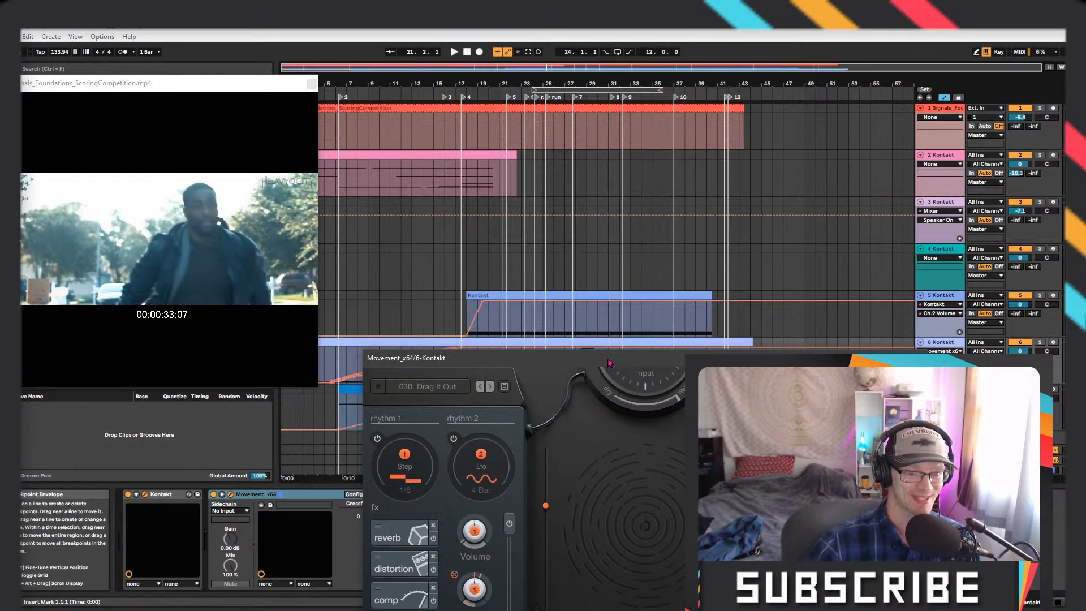
drag(610, 362, 650, 142)
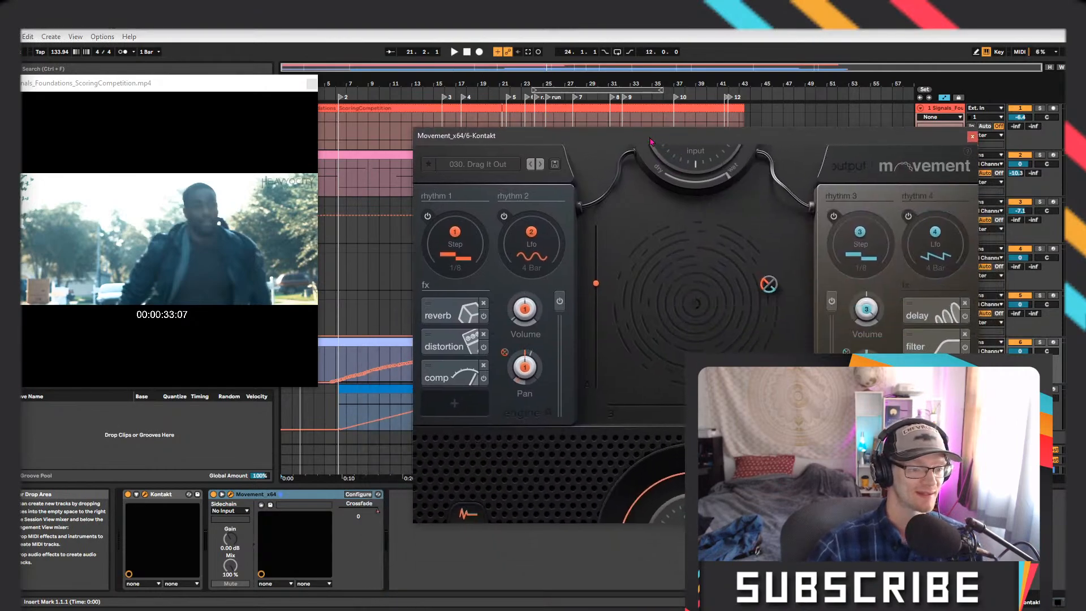
key(space)
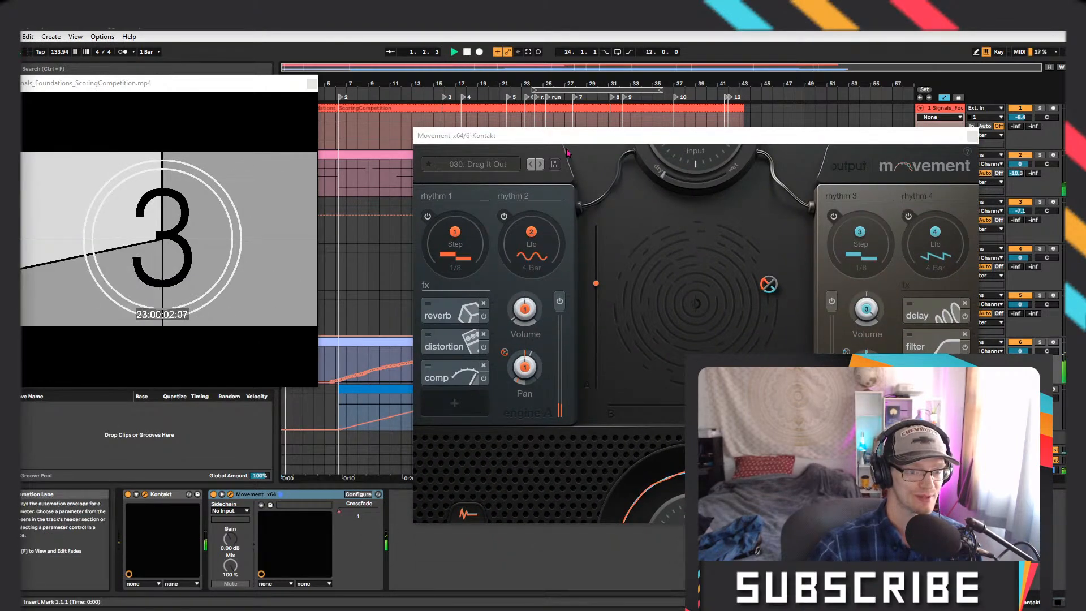
drag(566, 150, 1083, 233)
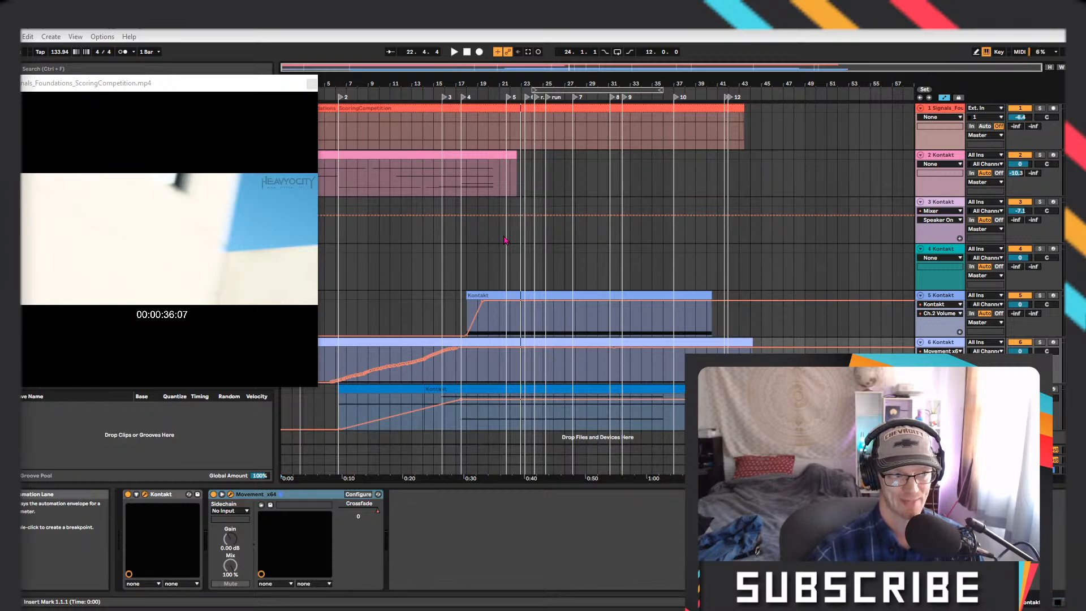
Open the 3 Kontakt track's Foundations Staccato Strings, move its window below the arrangement, and arm the track for recording
click(941, 205)
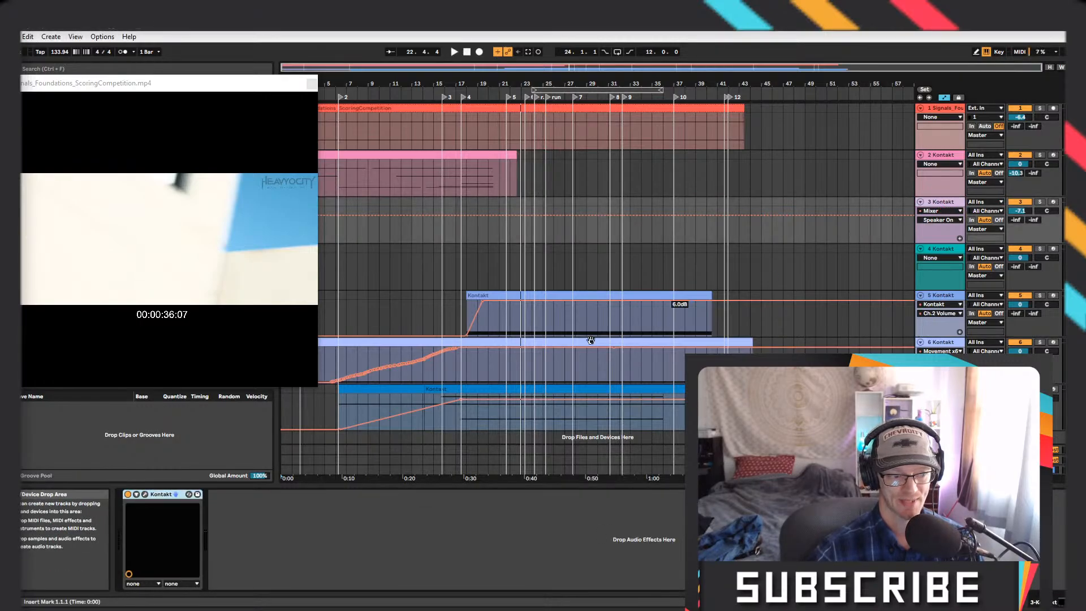
click(144, 494)
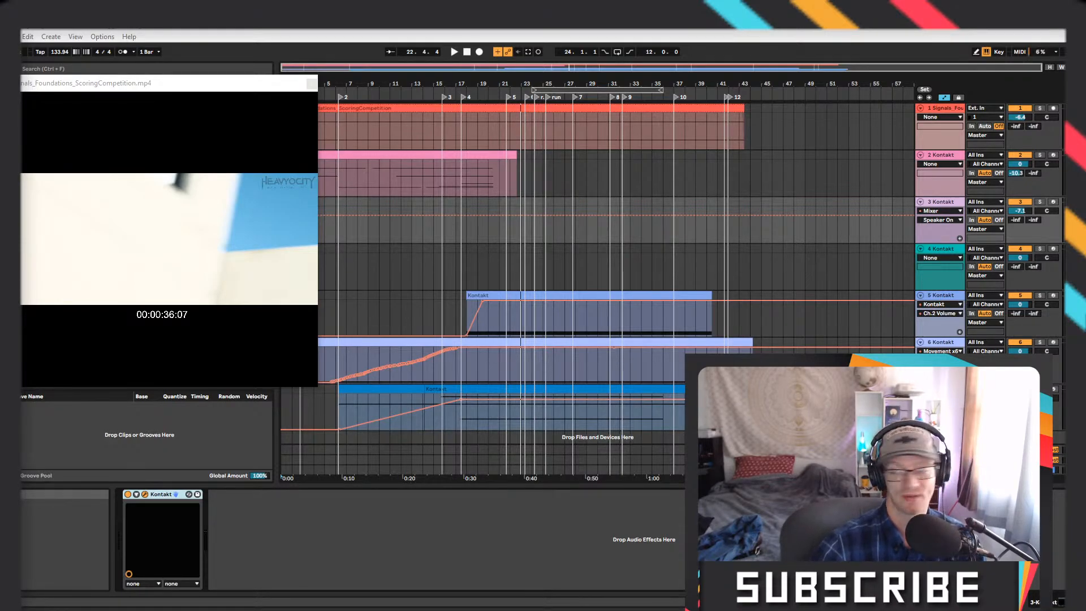
drag(1064, 141, 566, 145)
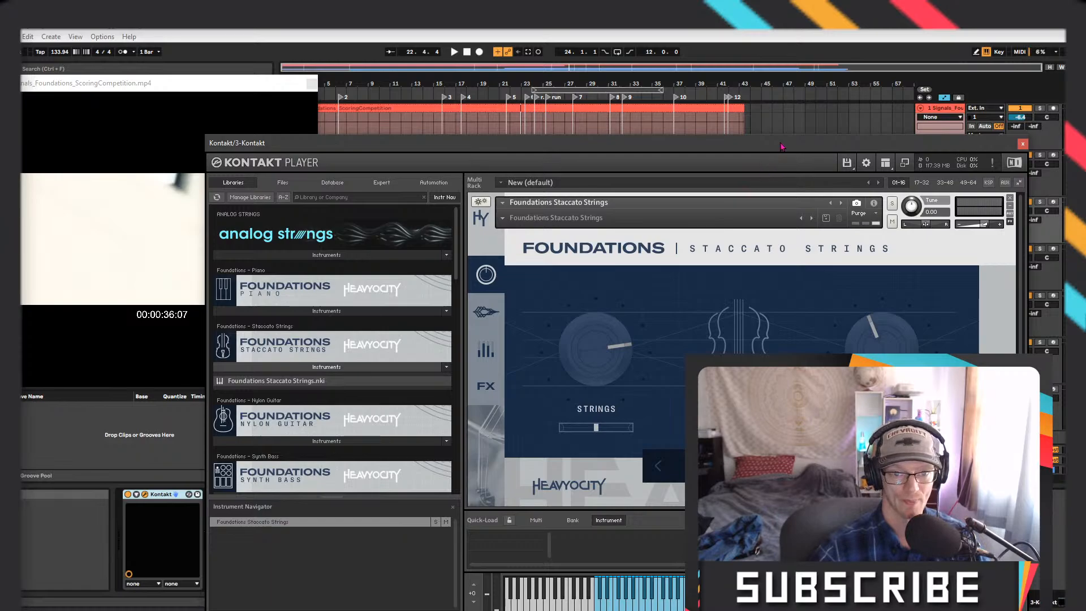
drag(781, 146, 654, 99)
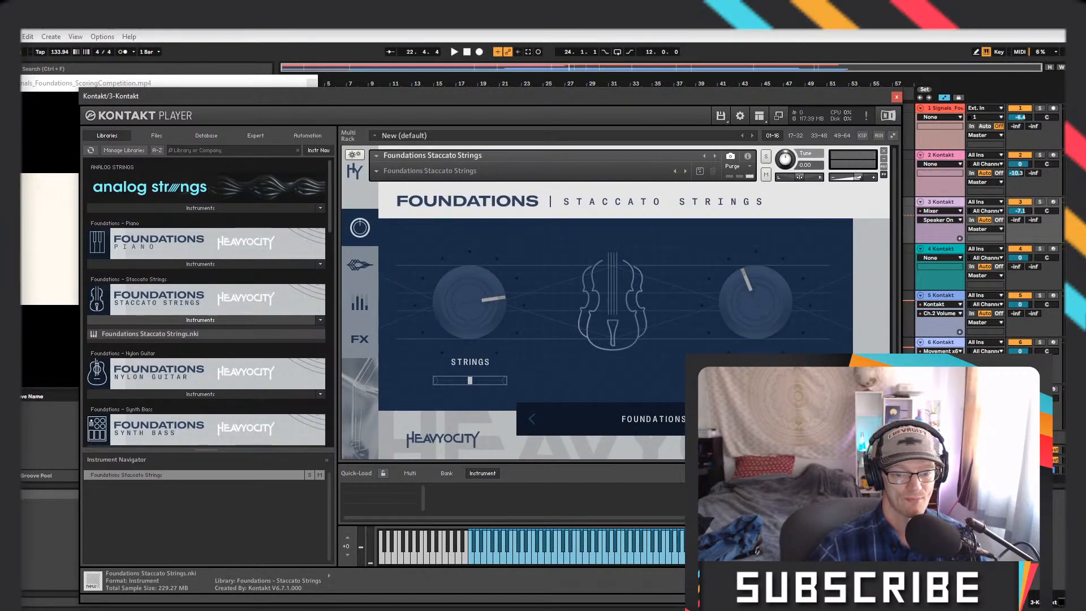
scroll(206, 306, down, 3)
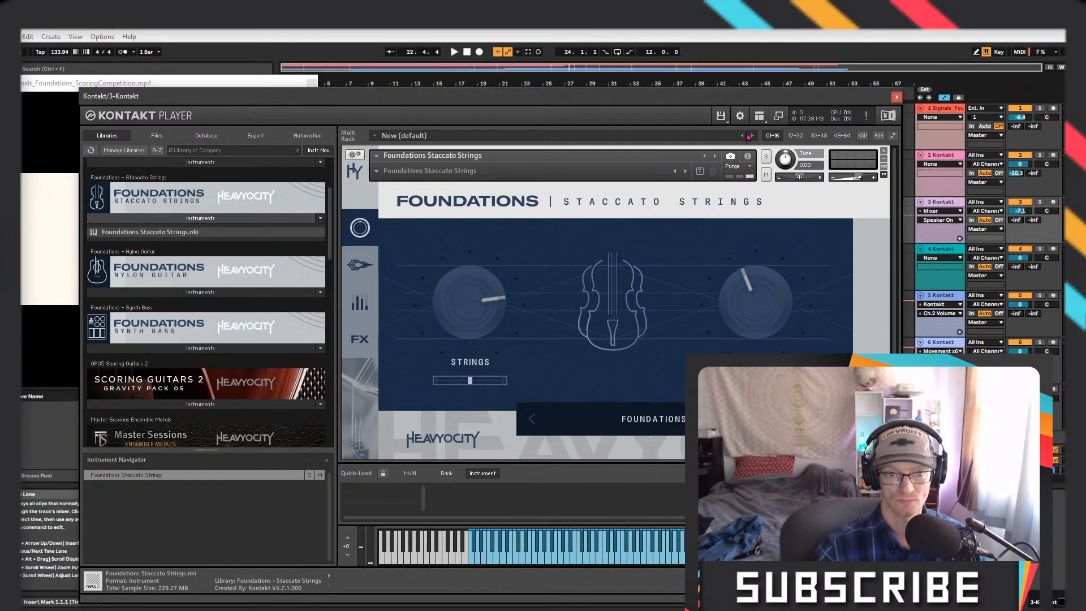
drag(740, 104, 540, 447)
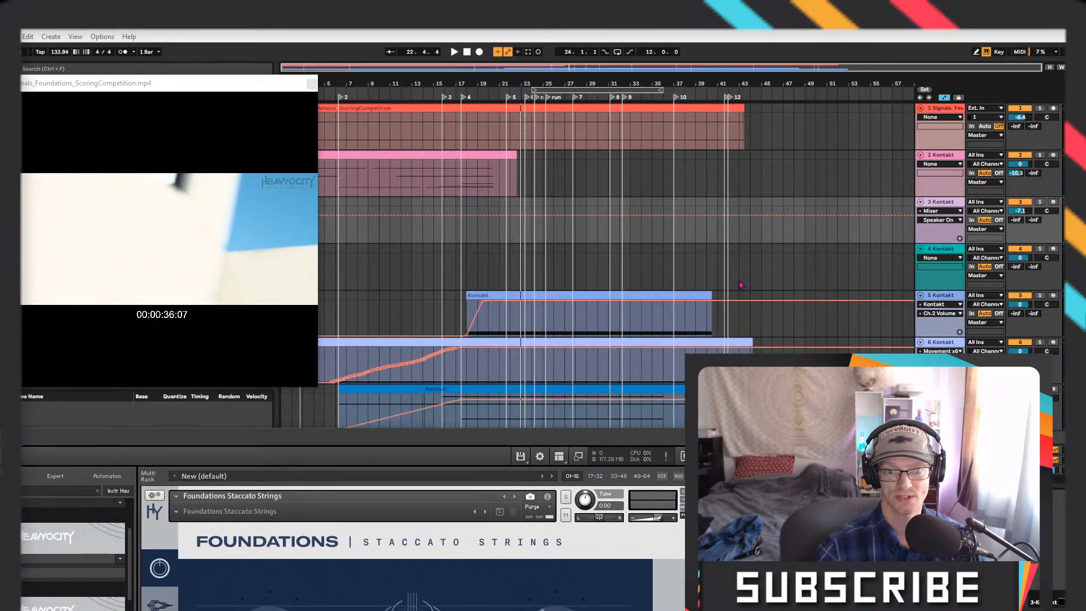
click(1054, 202)
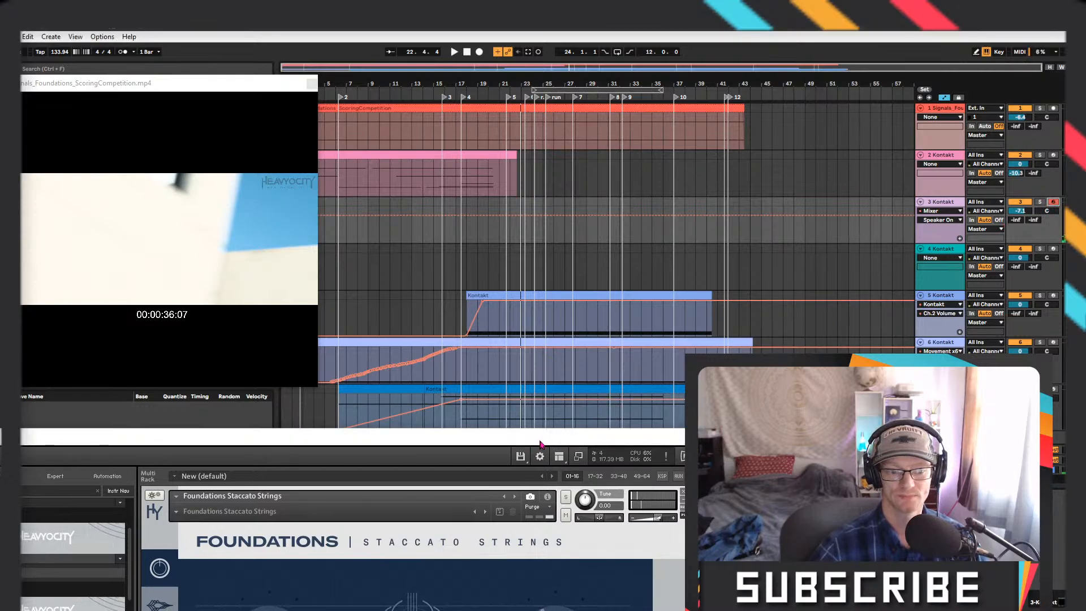
Switch Foundations Staccato Strings to another snapshot and play the score from about bar 15 to try the strings against it
drag(541, 444, 805, 173)
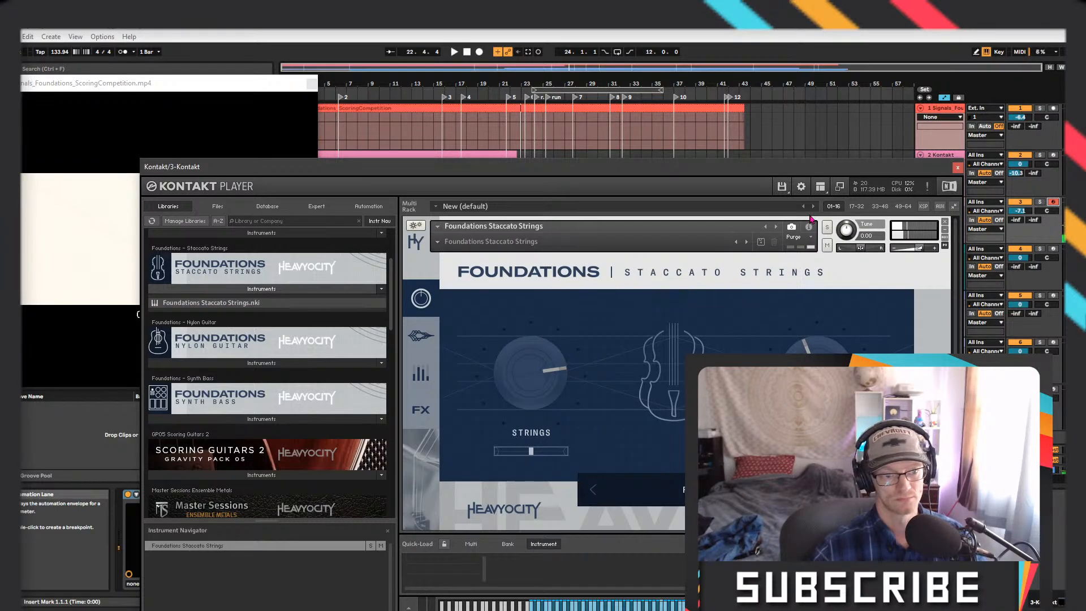
drag(770, 172, 713, 478)
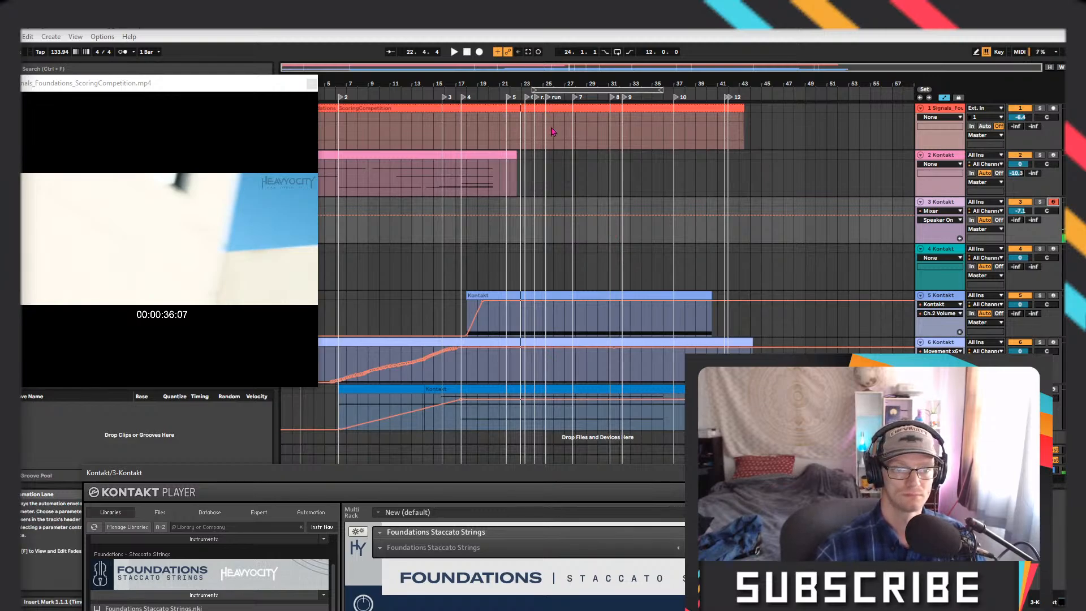
drag(524, 475, 563, 179)
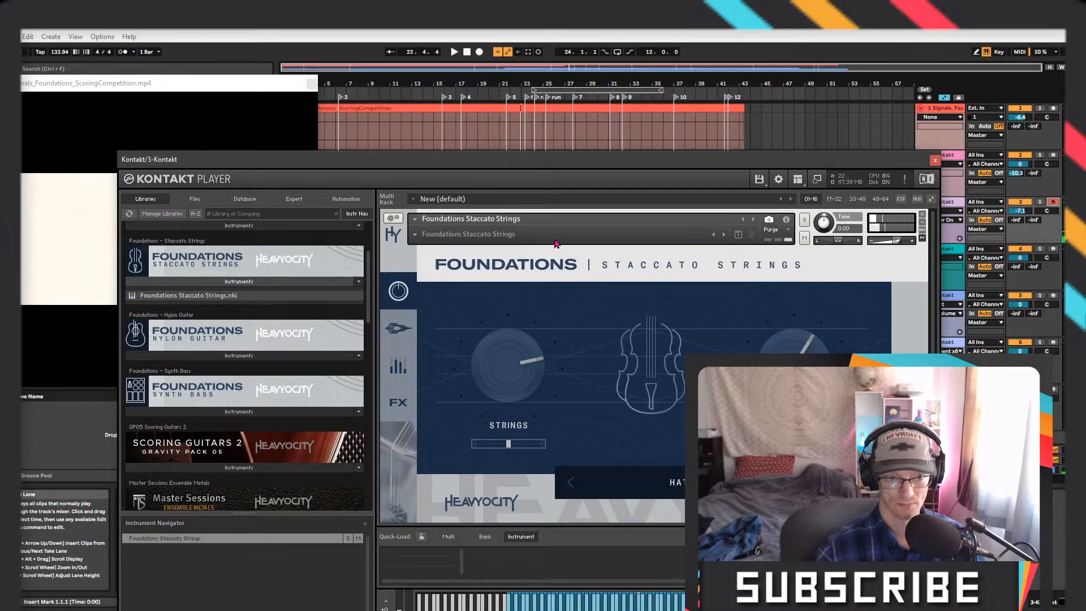
drag(553, 164, 546, 292)
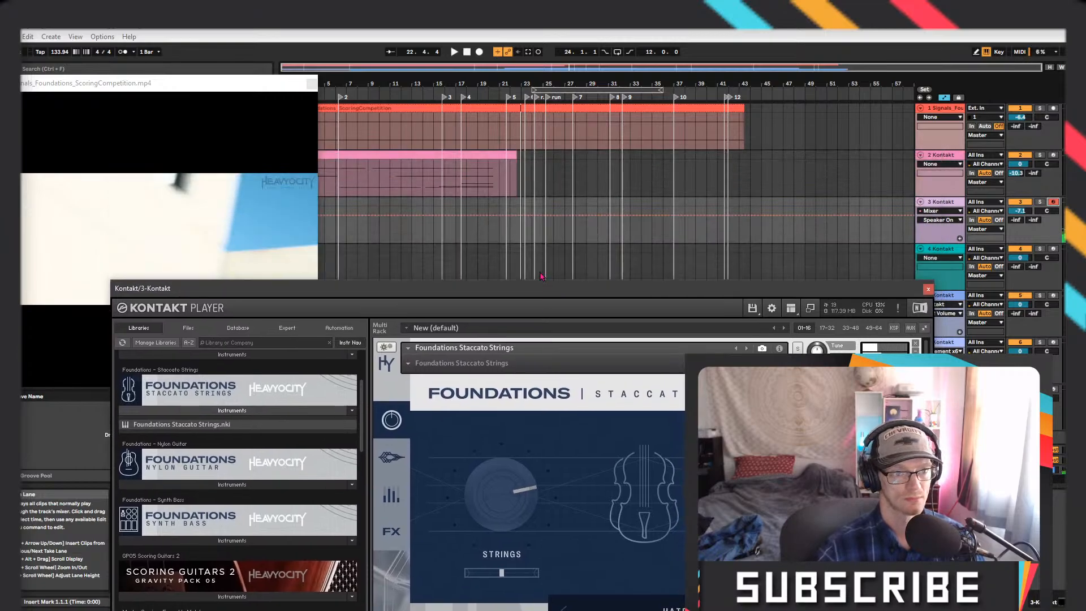
click(431, 94)
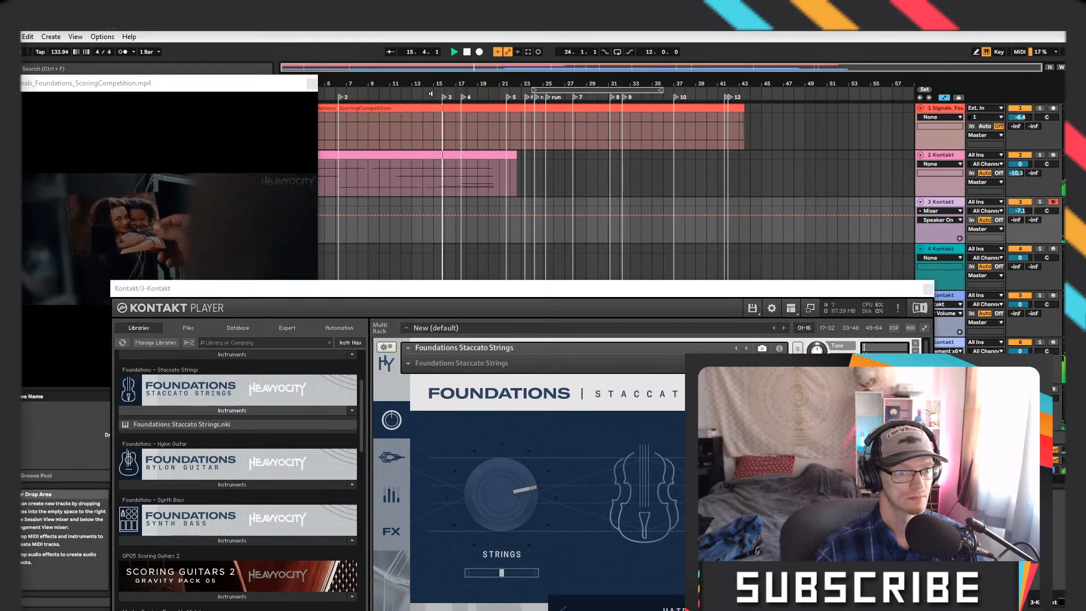
drag(561, 293, 689, 380)
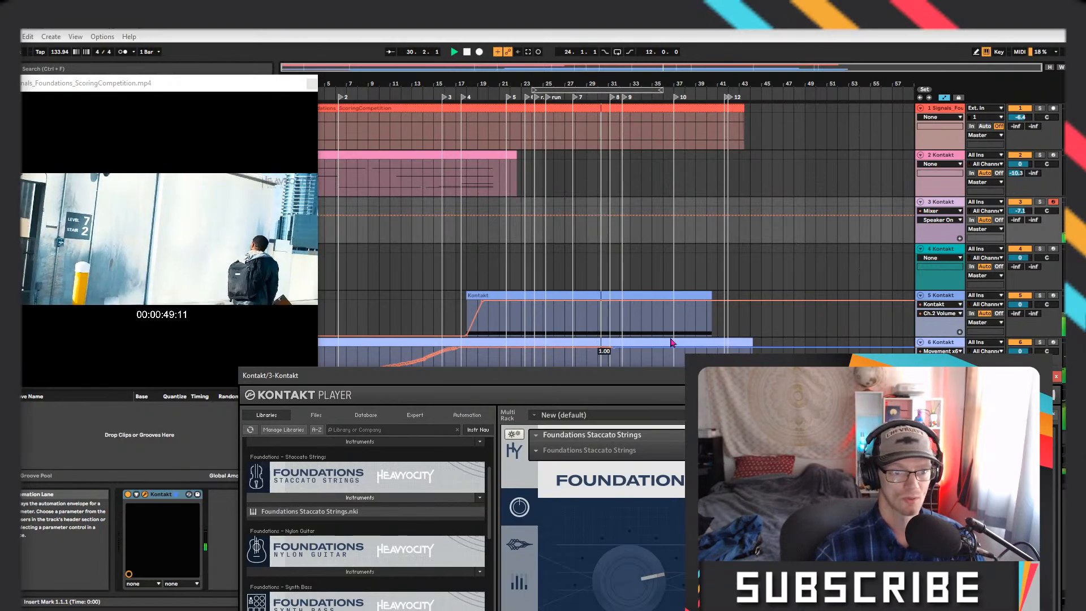
Set the project tempo to 103 BPM and replay the score from the start
drag(509, 84, 625, 143)
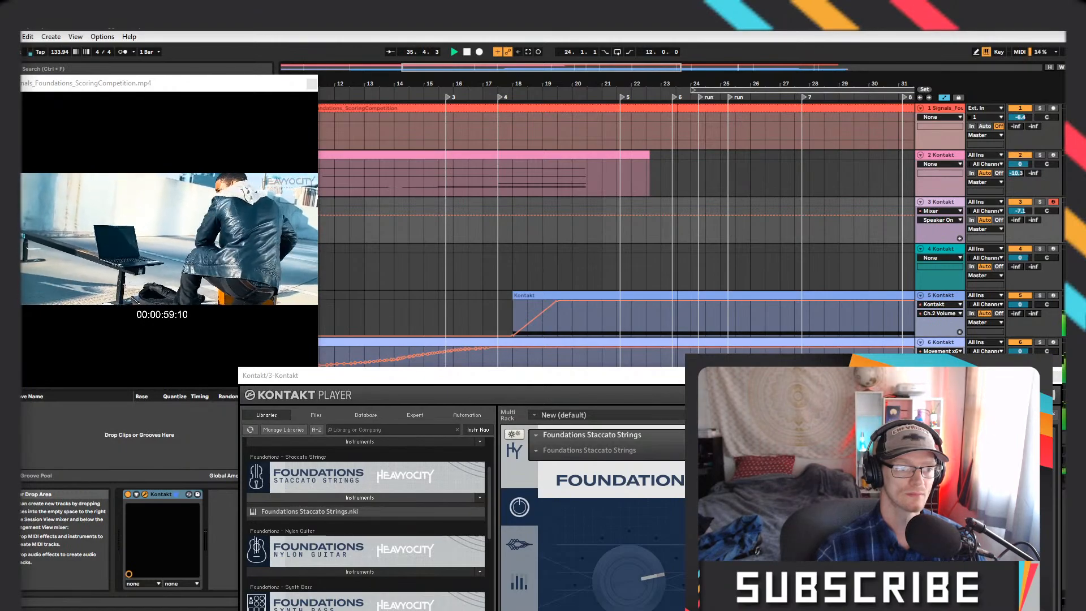
drag(625, 143, 635, 141)
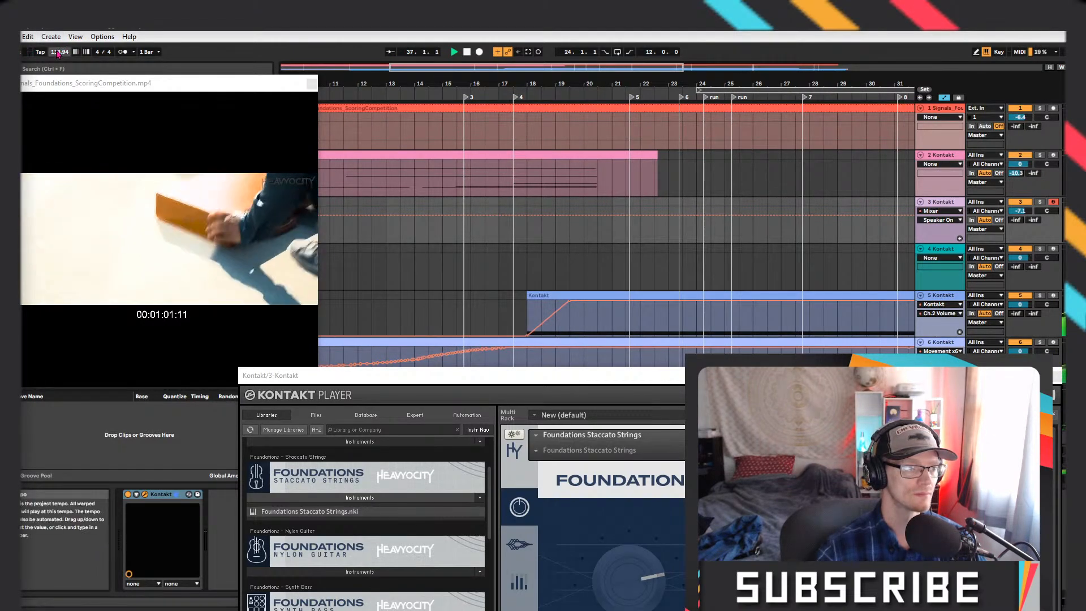
drag(59, 52, 59, 63)
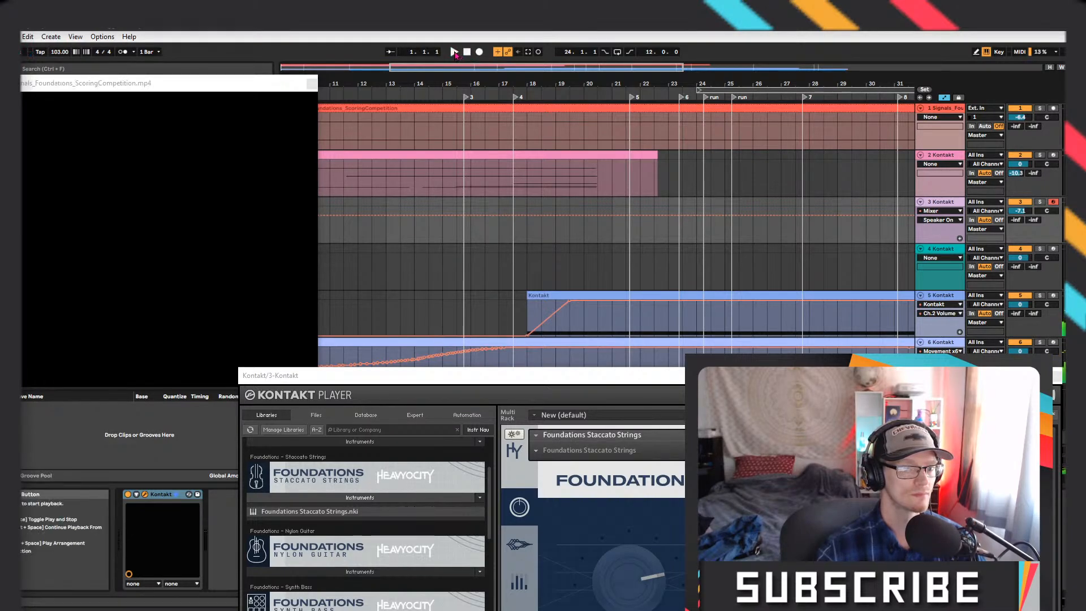
Set the project tempo to 108 BPM, keeping the Staccato Strings window clear of the arrangement tracks
drag(494, 72, 494, 89)
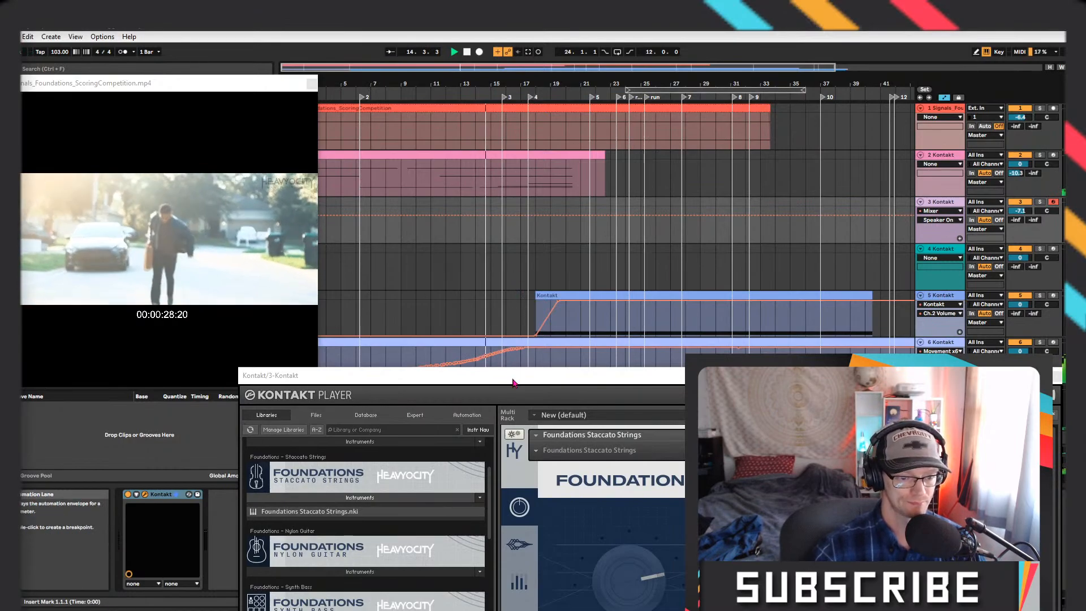
drag(517, 390, 478, 434)
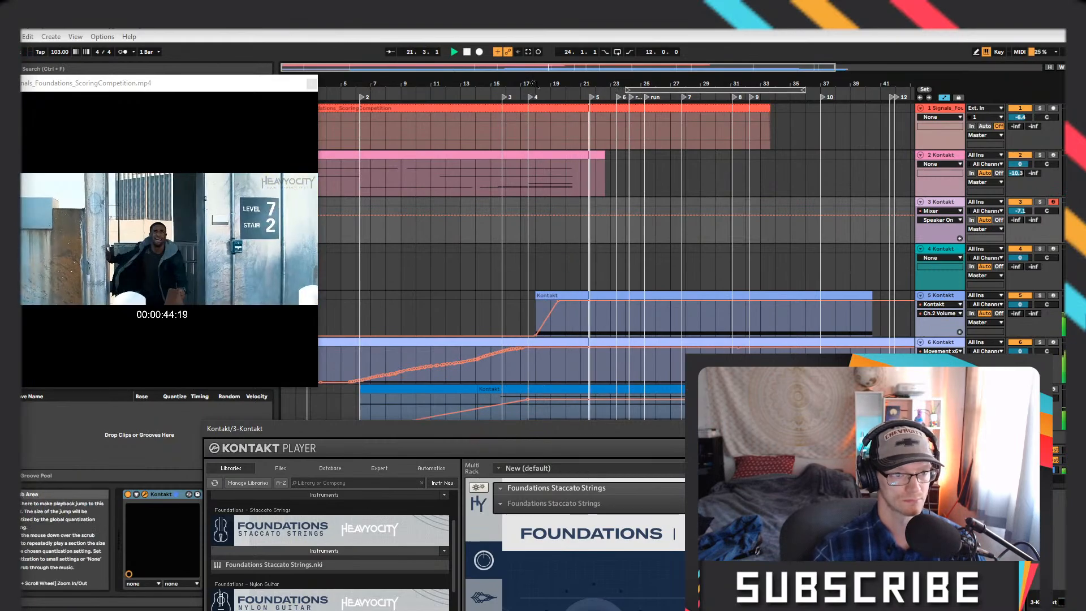
drag(60, 52, 60, 41)
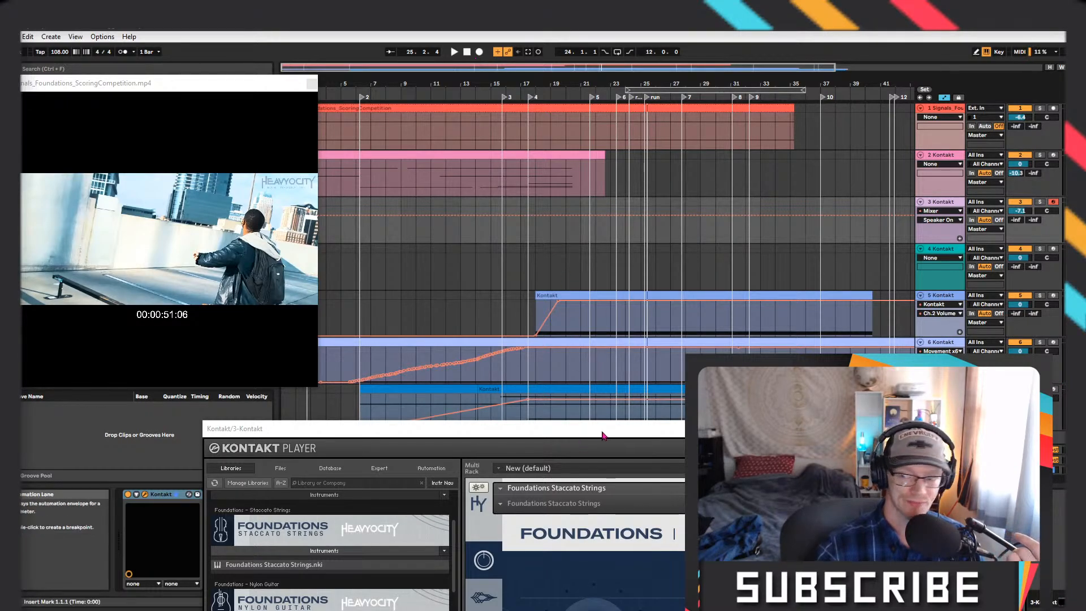
Move the Staccato Strings window off the arrangement, select the 4 Kontakt track, and play the score from about bar 14
drag(614, 433, 1085, 167)
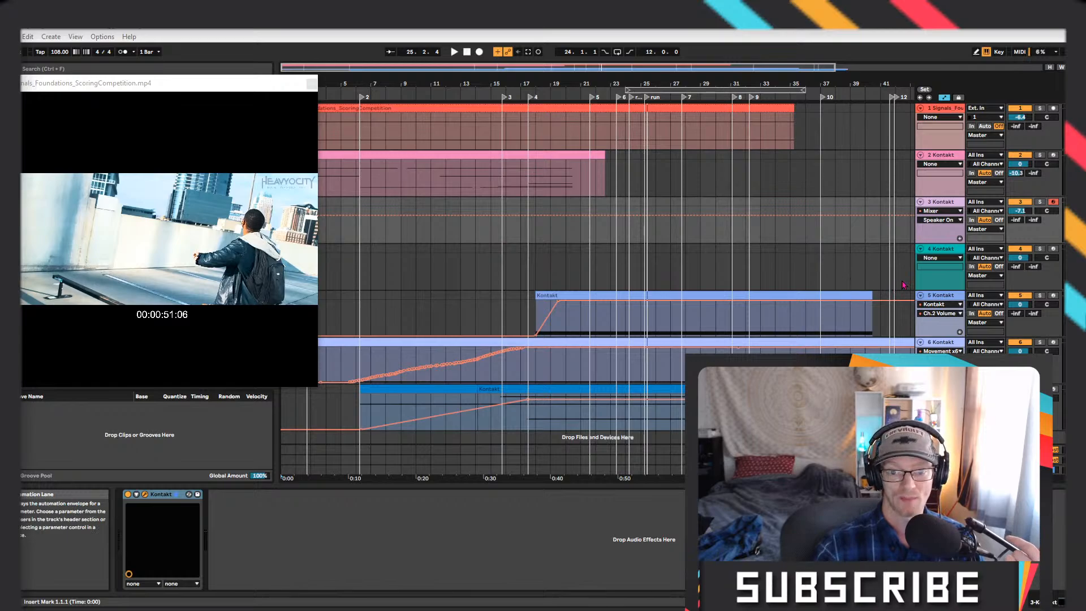
click(947, 276)
double_click(949, 252)
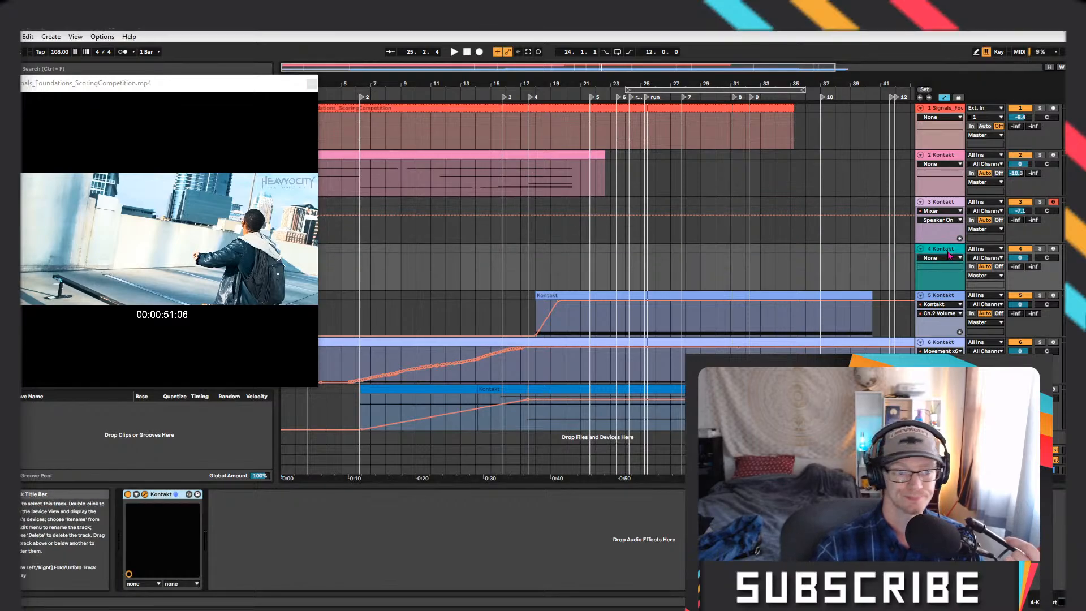
click(486, 92)
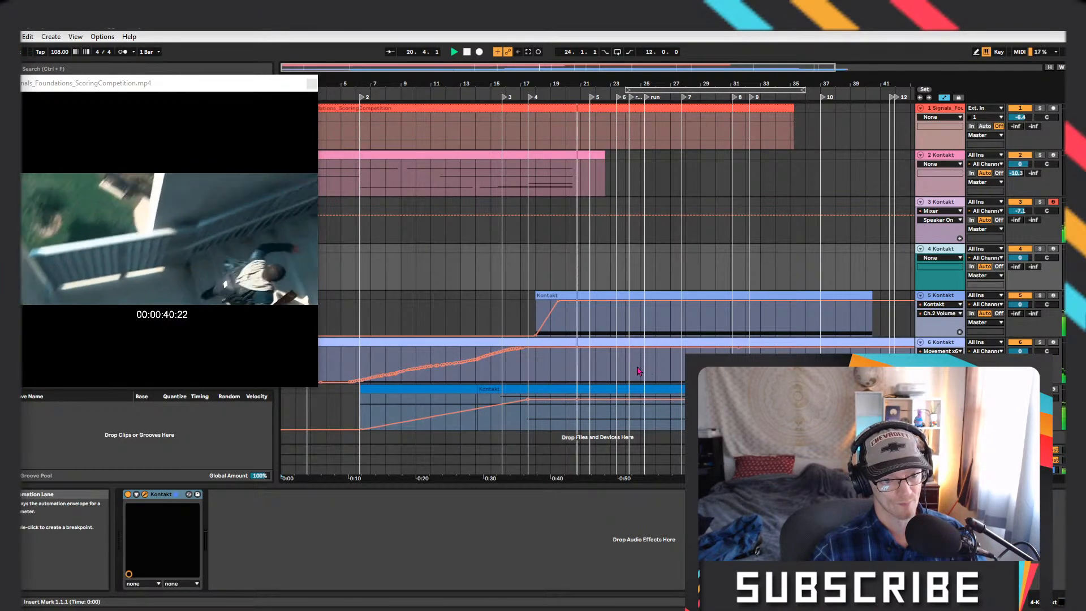
Open the 6 Kontakt clip to examine its note pitch, and replay the passage around locator 4 against the video
double_click(610, 345)
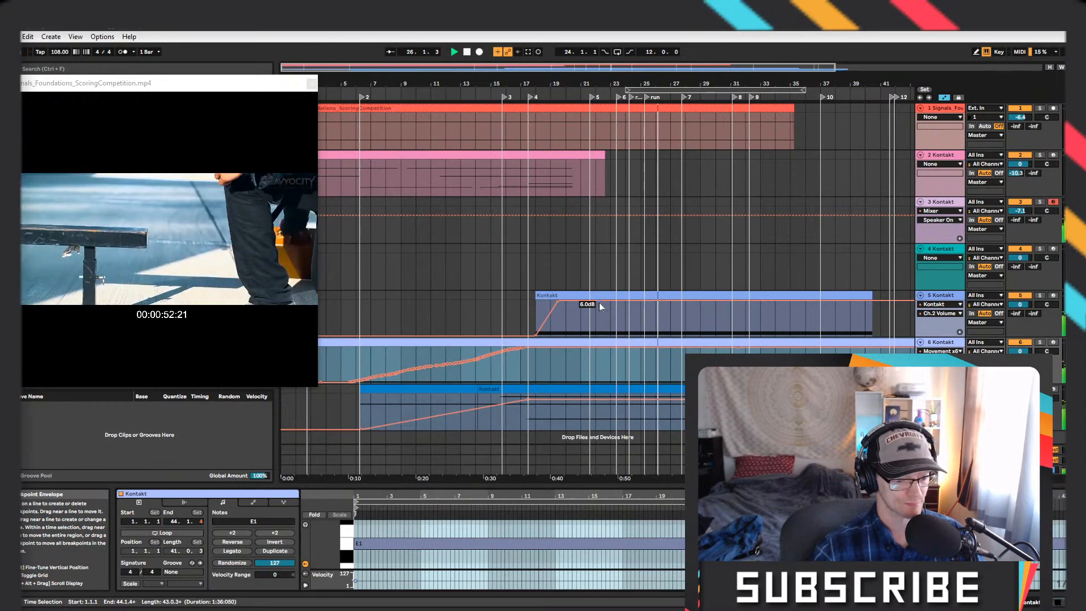
drag(328, 548, 307, 531)
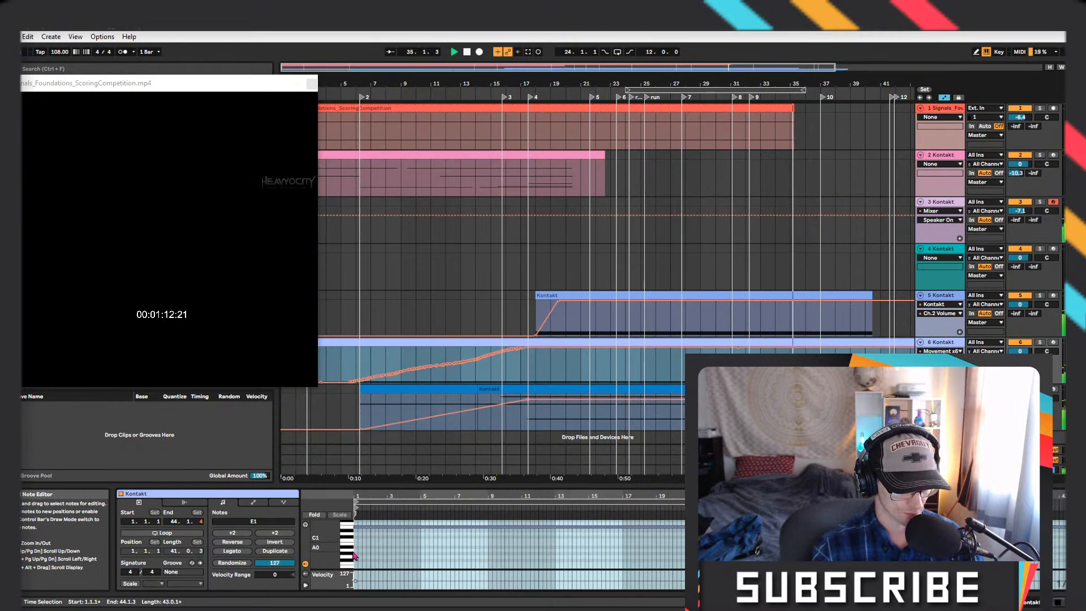
mouse_move(328, 546)
mouse_down()
mouse_move(328, 606)
mouse_move(328, 552)
mouse_up()
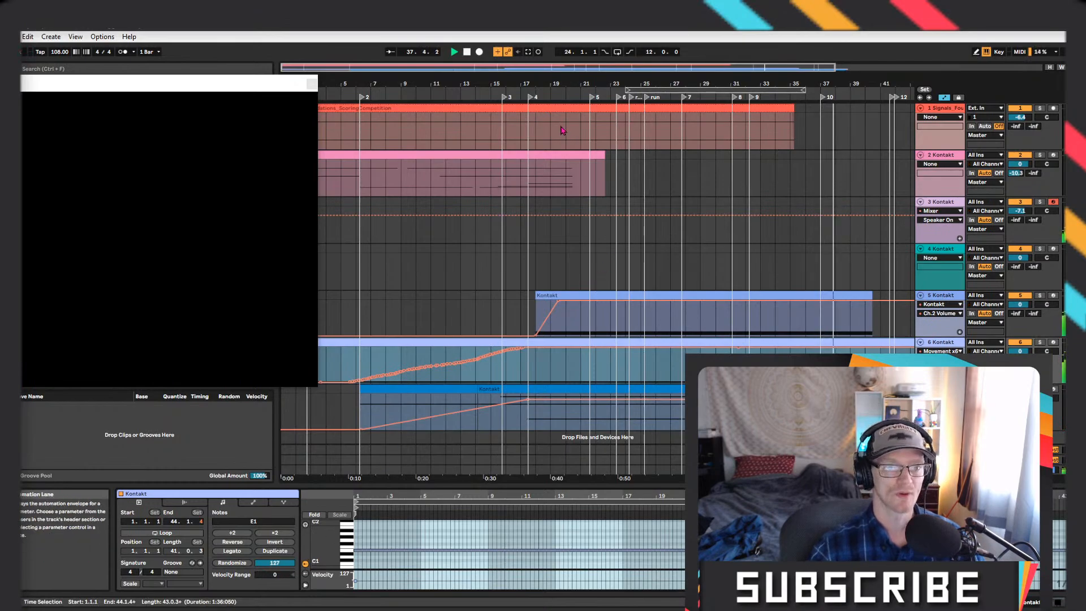
click(562, 85)
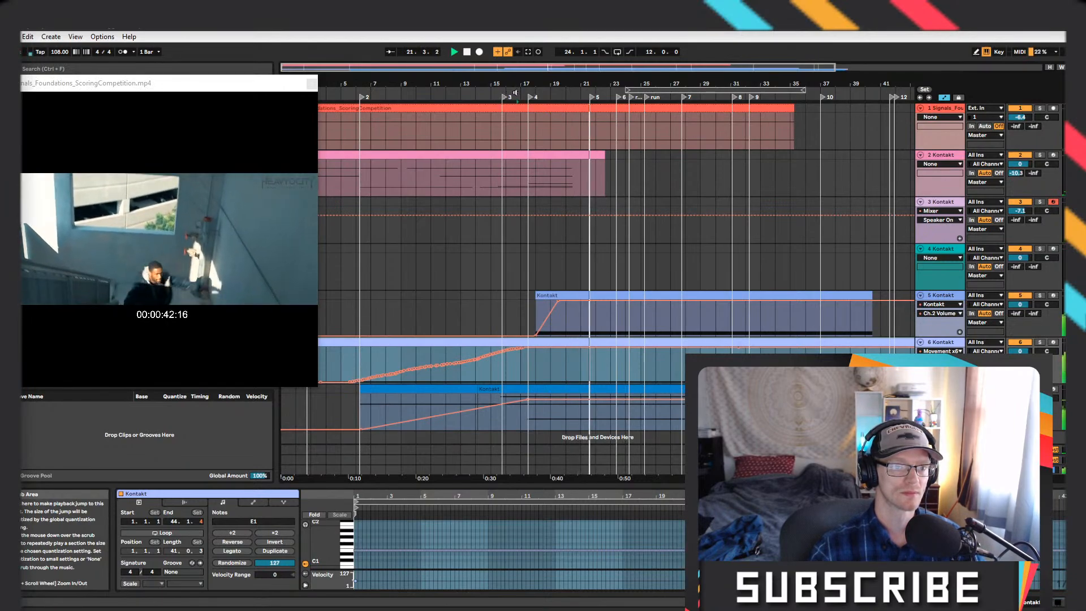
click(515, 93)
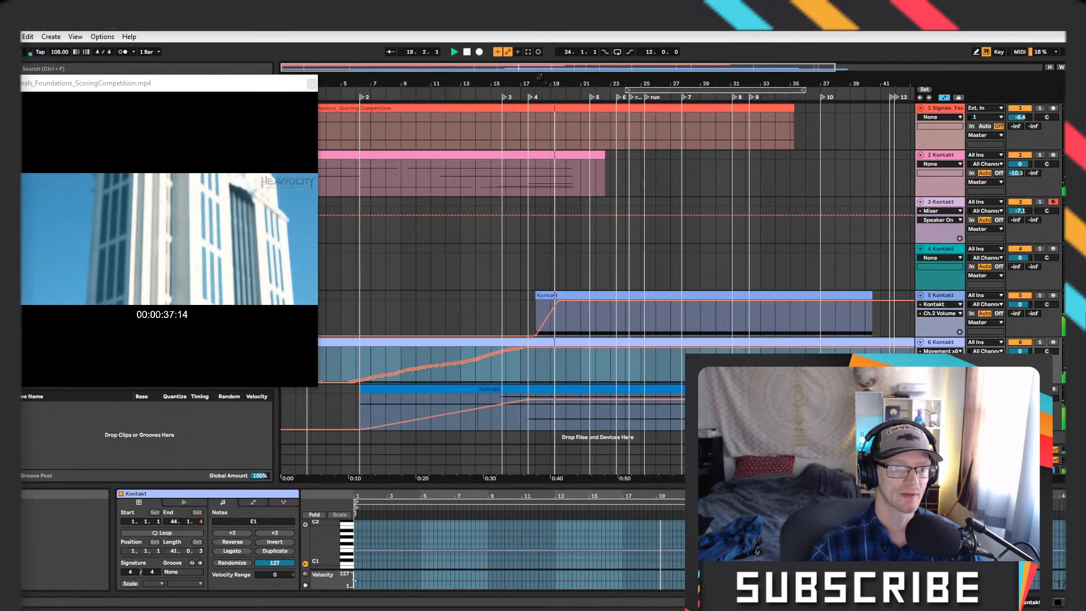
drag(504, 83, 512, 159)
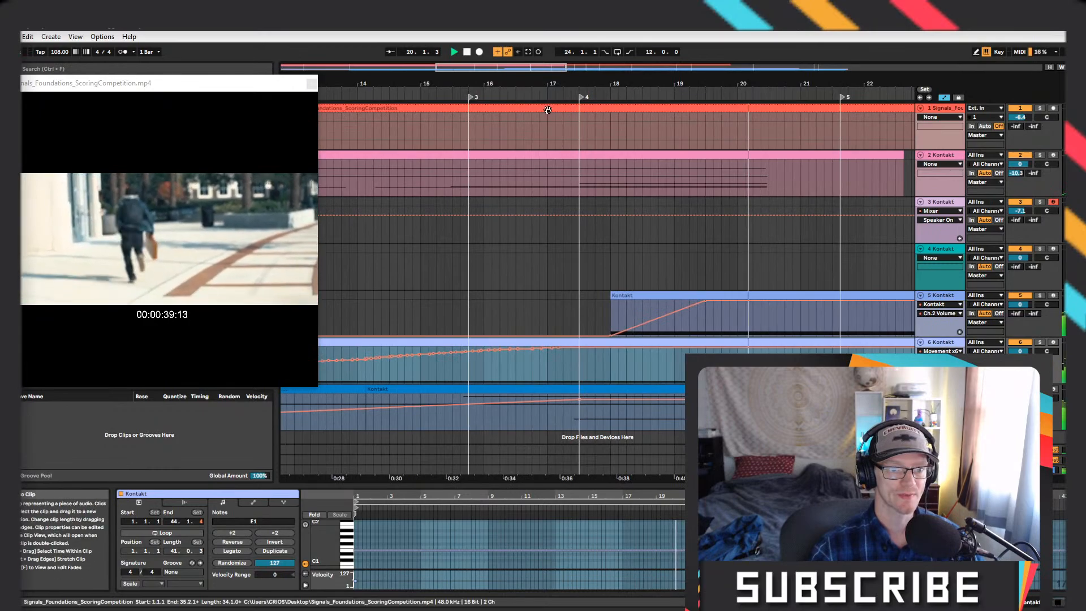
click(532, 95)
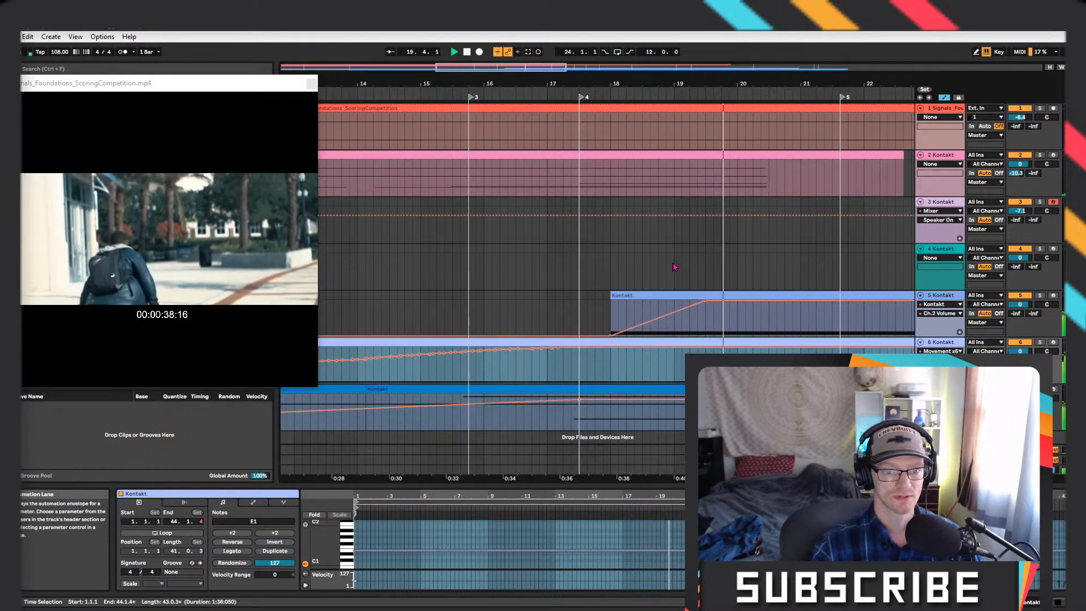
Insert an empty two-bar MIDI clip on the 4 Kontakt track from bar 19 to bar 21
drag(675, 266, 807, 253)
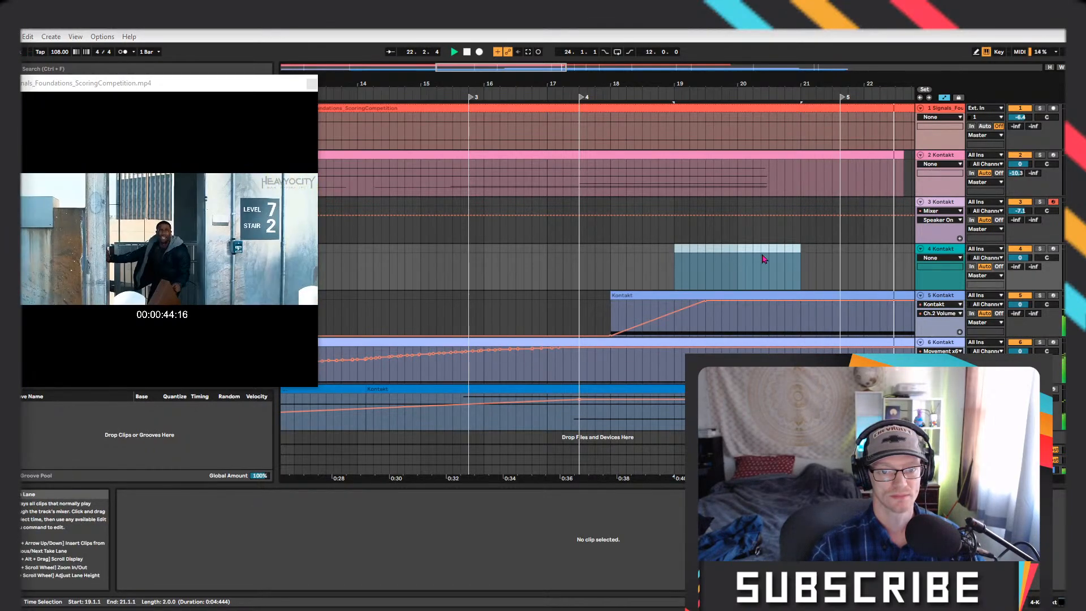
right_click(747, 251)
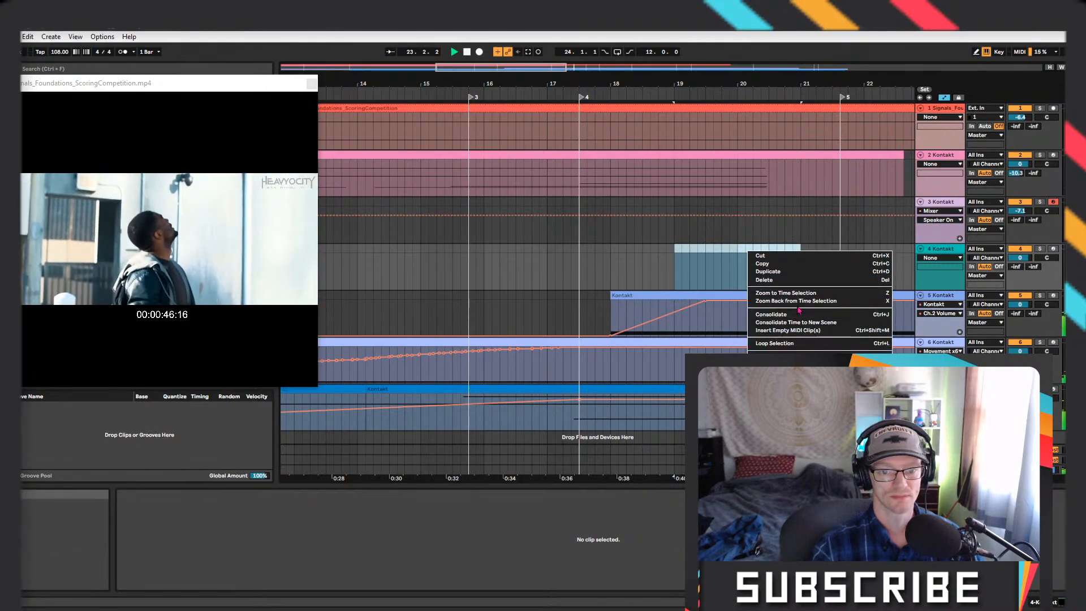
click(800, 330)
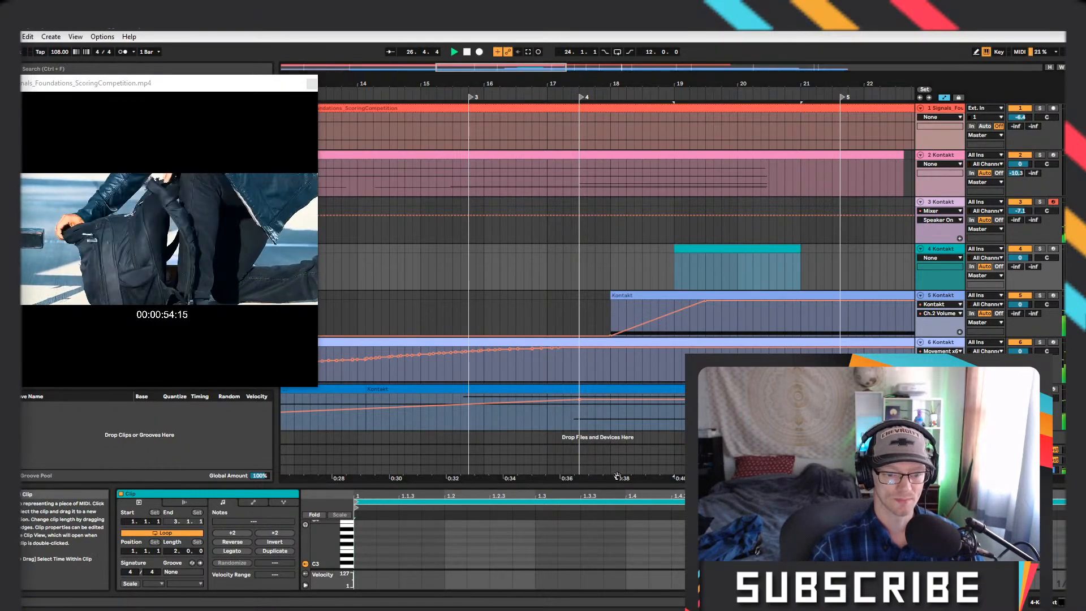
Draw an E1 note spanning the full two bars of the 4 Kontakt clip and raise its velocity
drag(486, 486, 485, 304)
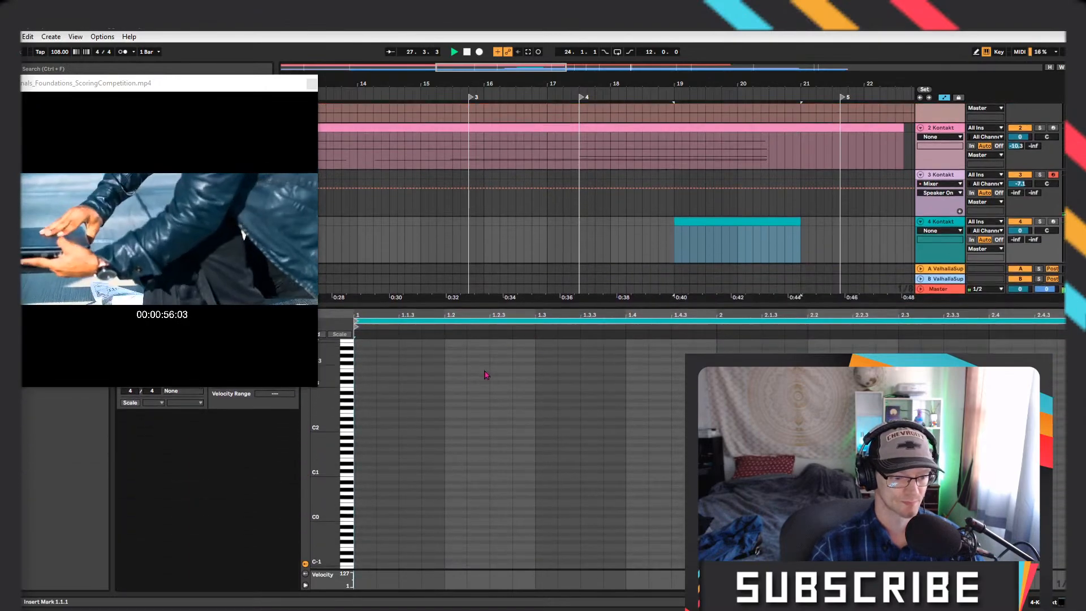
double_click(358, 416)
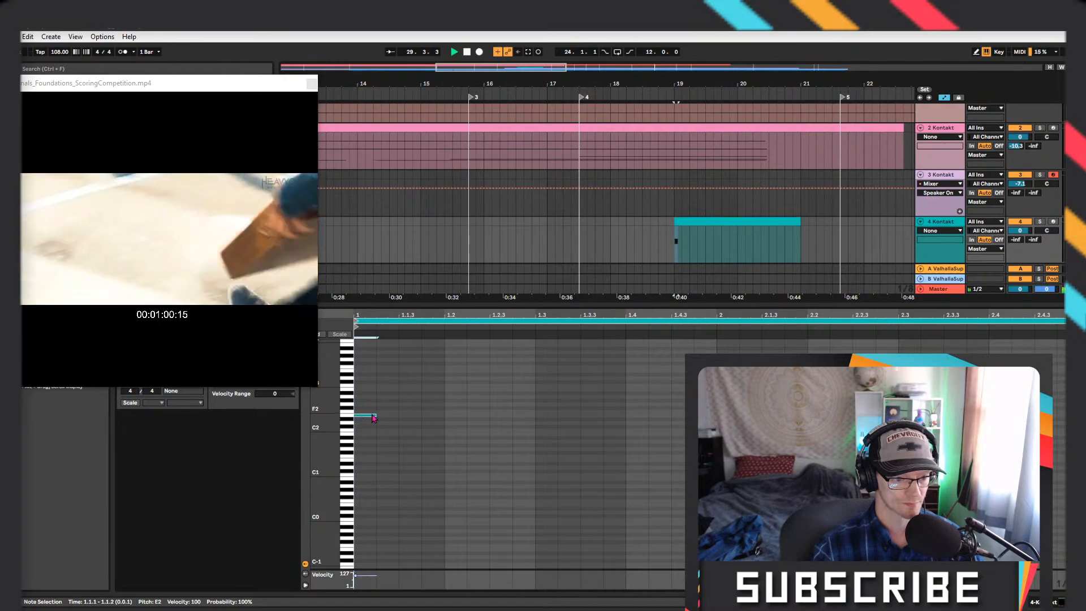
drag(402, 411, 1012, 414)
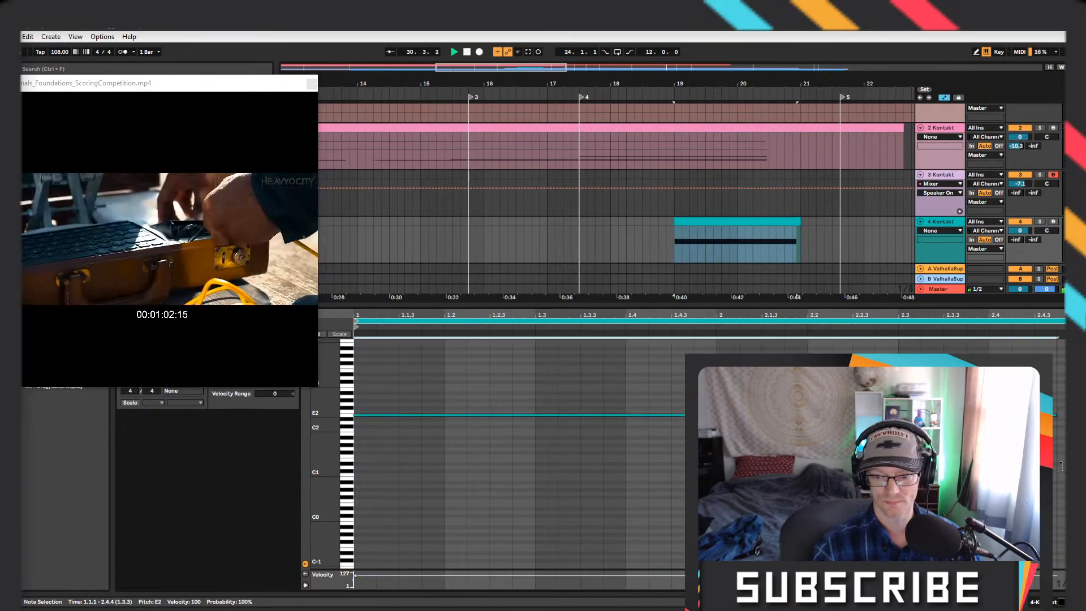
click(658, 92)
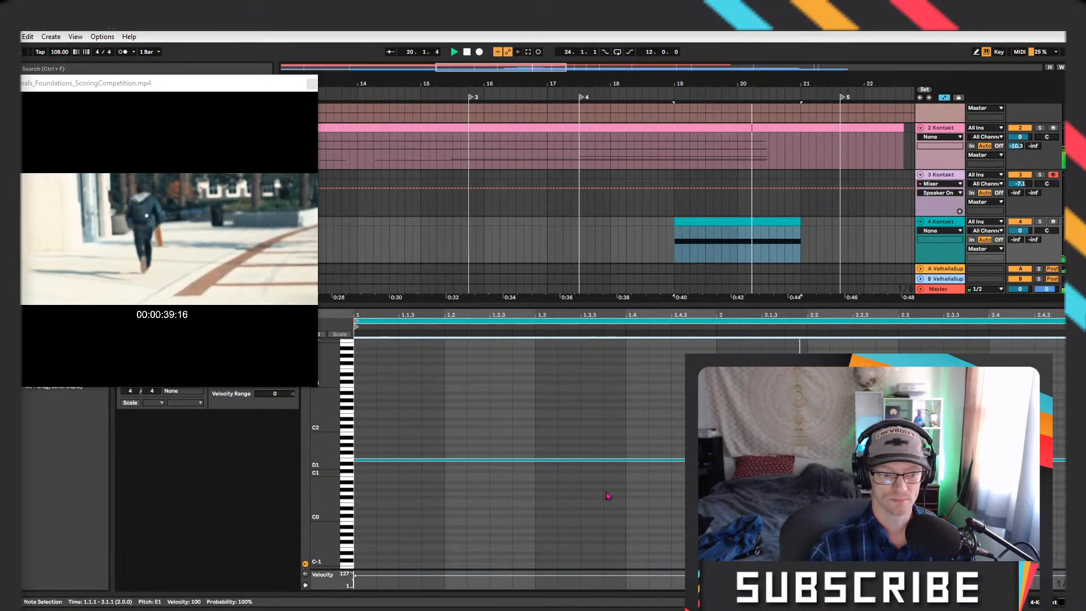
drag(356, 576, 355, 570)
Move the video window clear of the browser and arrangement, and replay the 4 Kontakt clip from before bar 19
key(space)
key(space)
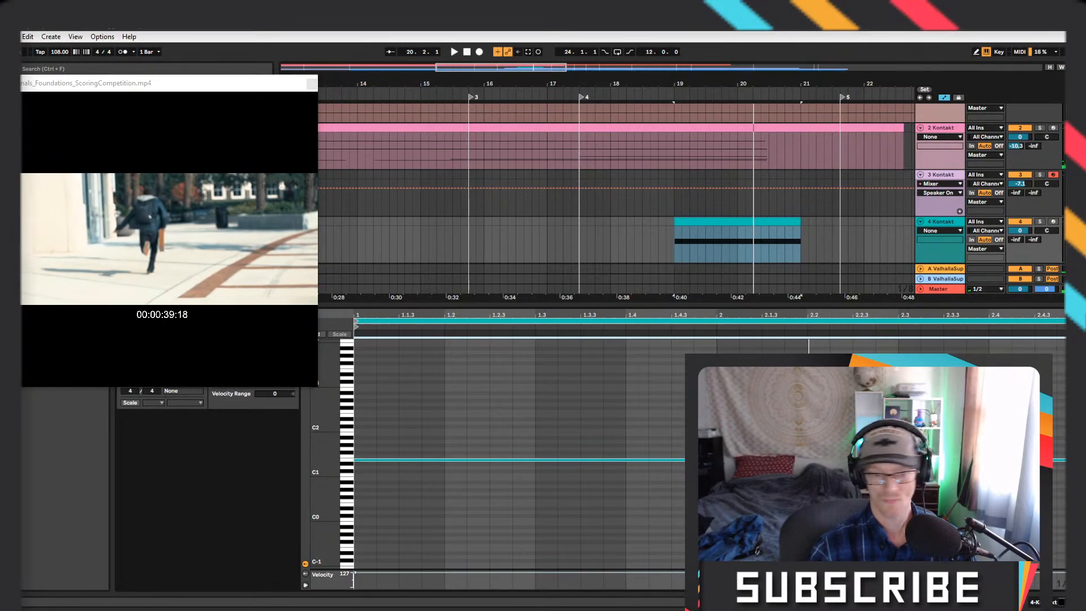
key(space)
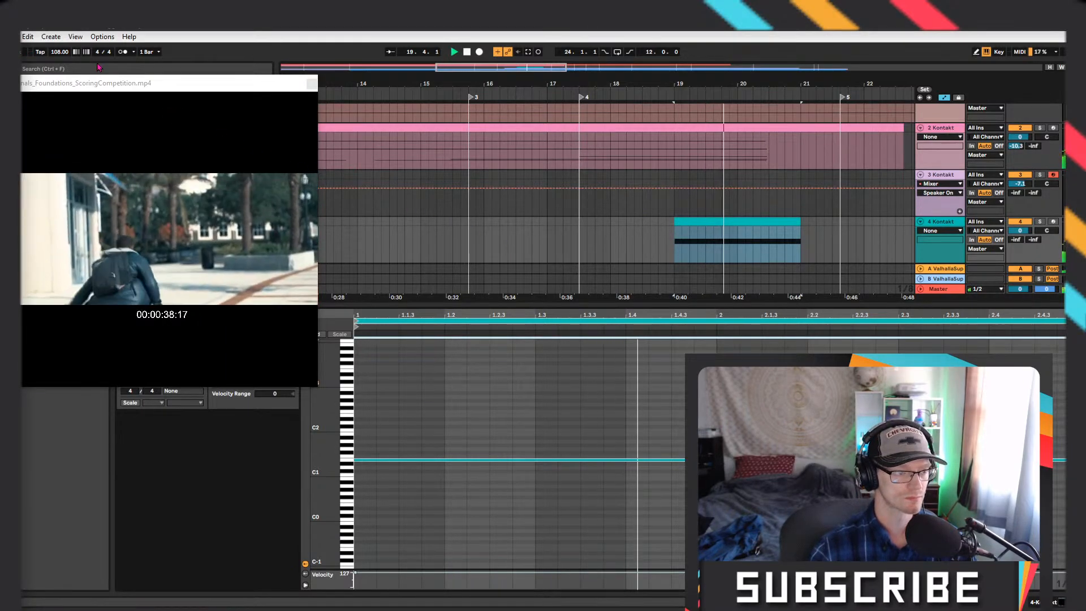
drag(175, 98, 387, 314)
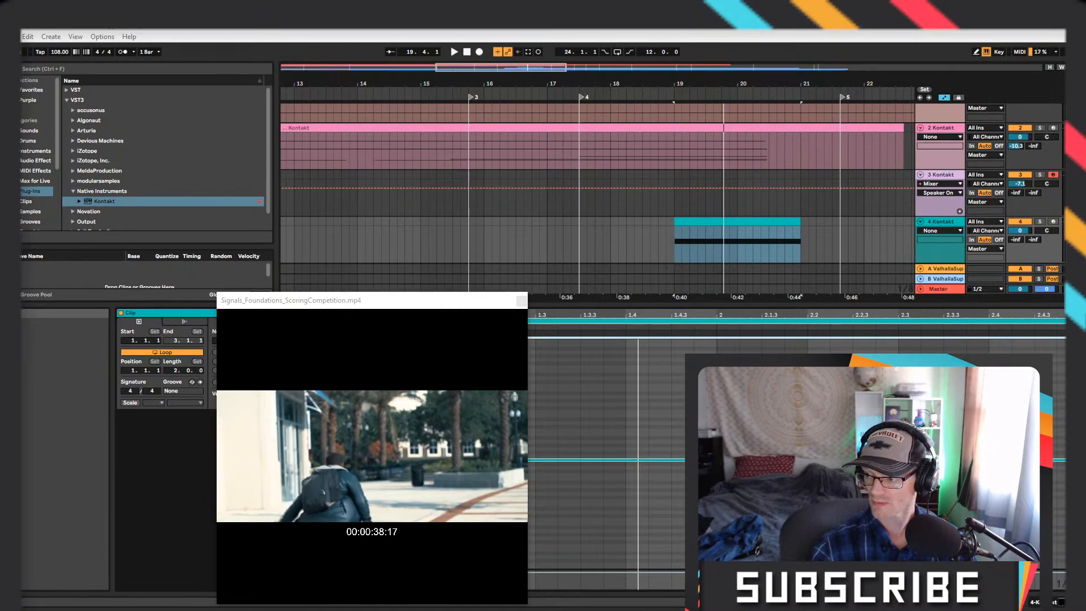
key(space)
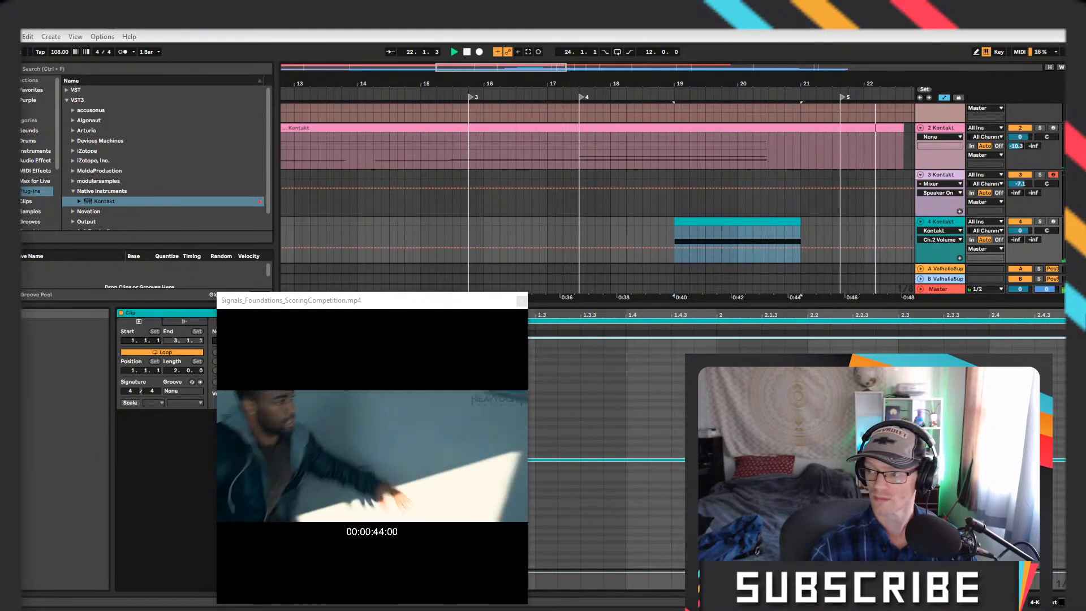
Duplicate the two-bar 4 Kontakt clip, move the copy to start at locator 6, and check it against the video
drag(763, 81, 717, 235)
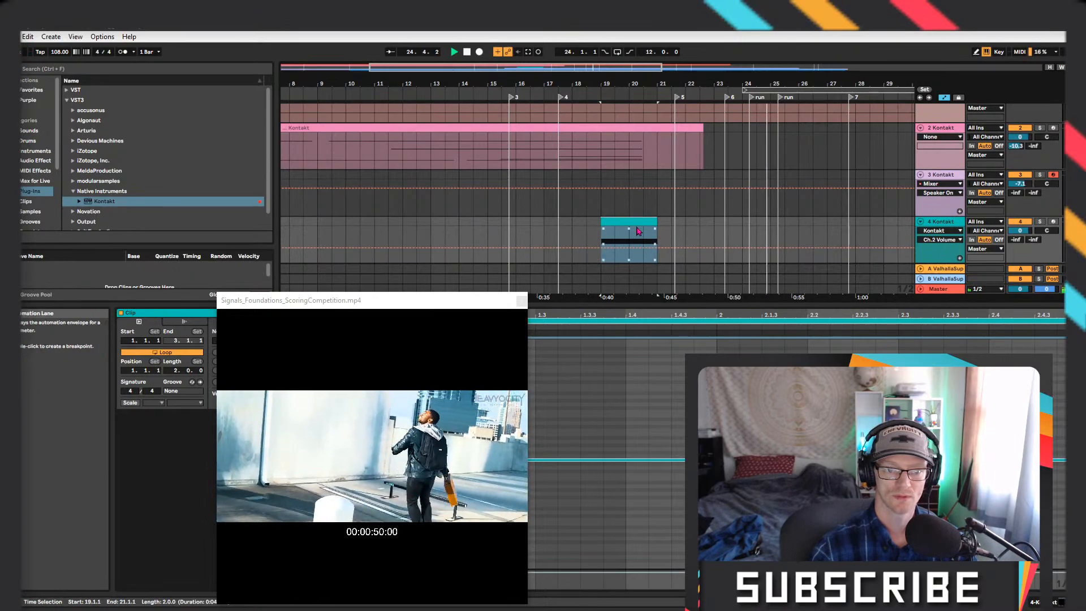
key(ctrl+d)
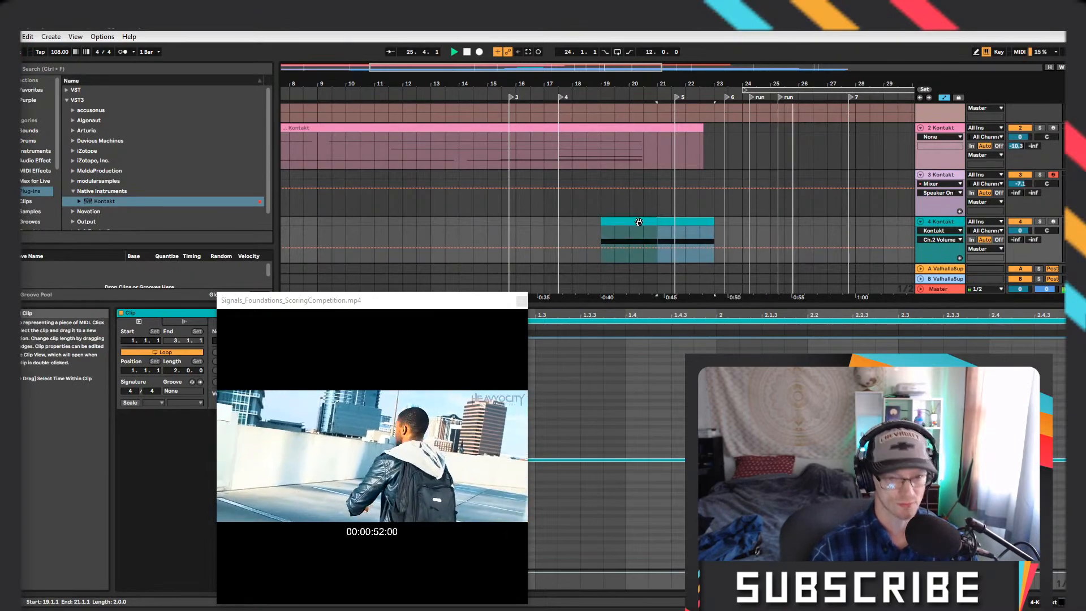
drag(684, 224, 751, 224)
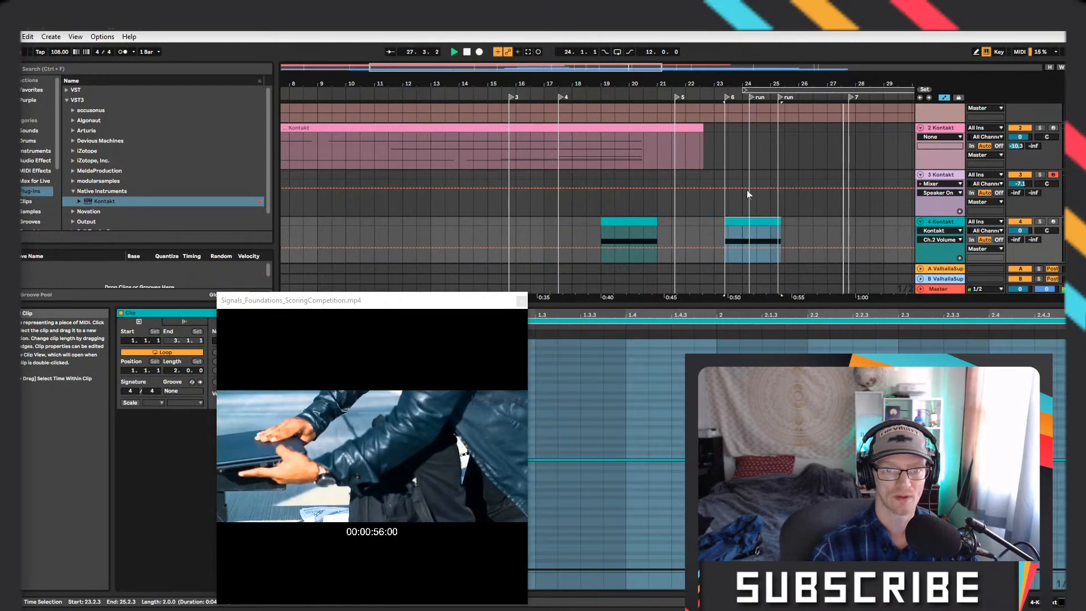
mouse_move(737, 84)
mouse_down()
mouse_move(737, 170)
mouse_move(752, 96)
mouse_up()
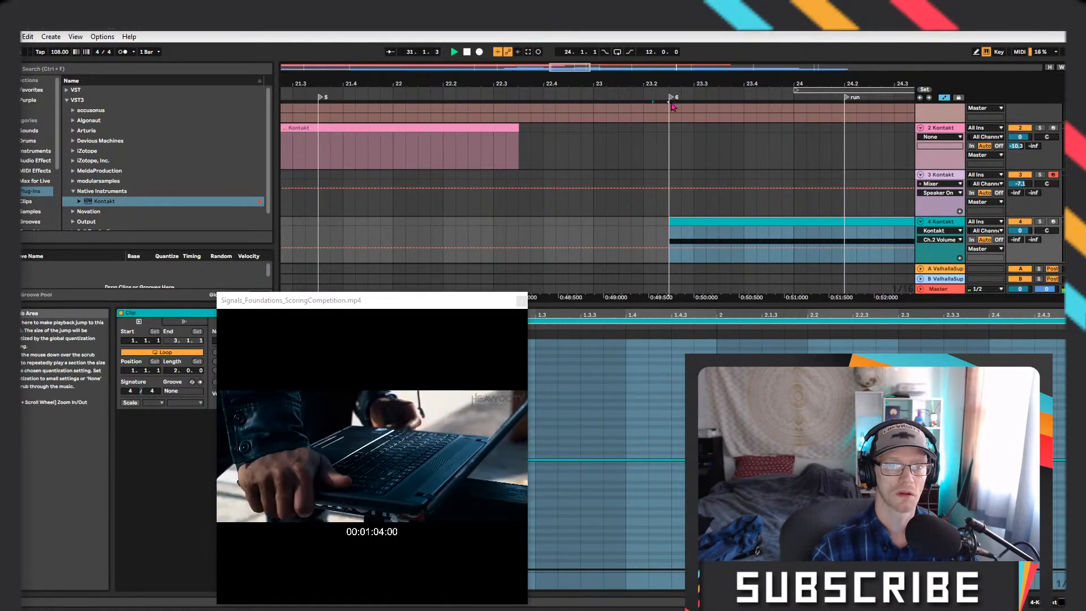
click(673, 107)
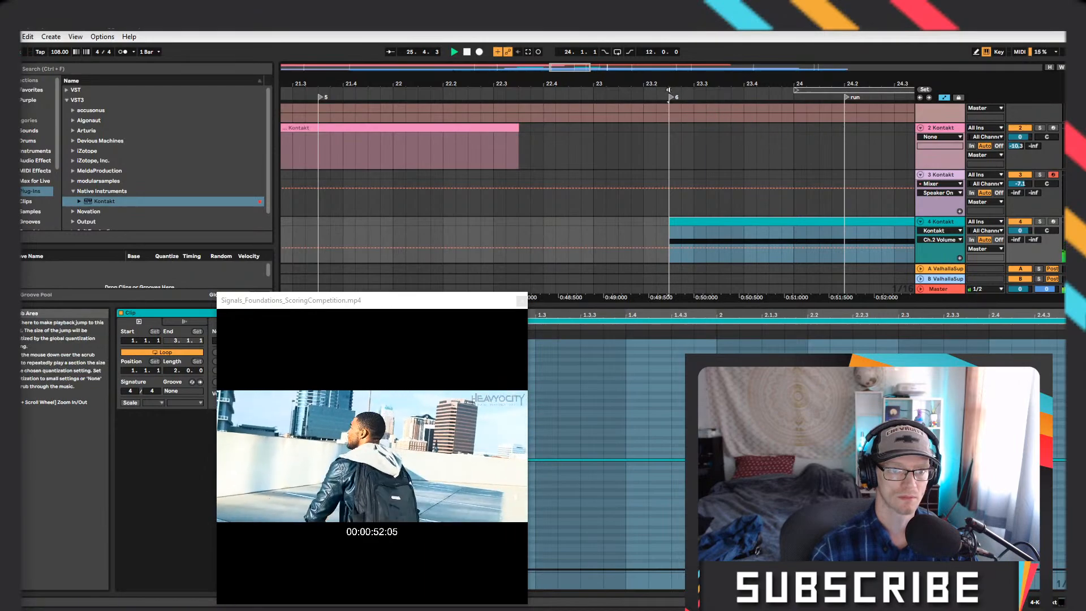
drag(682, 81, 730, 78)
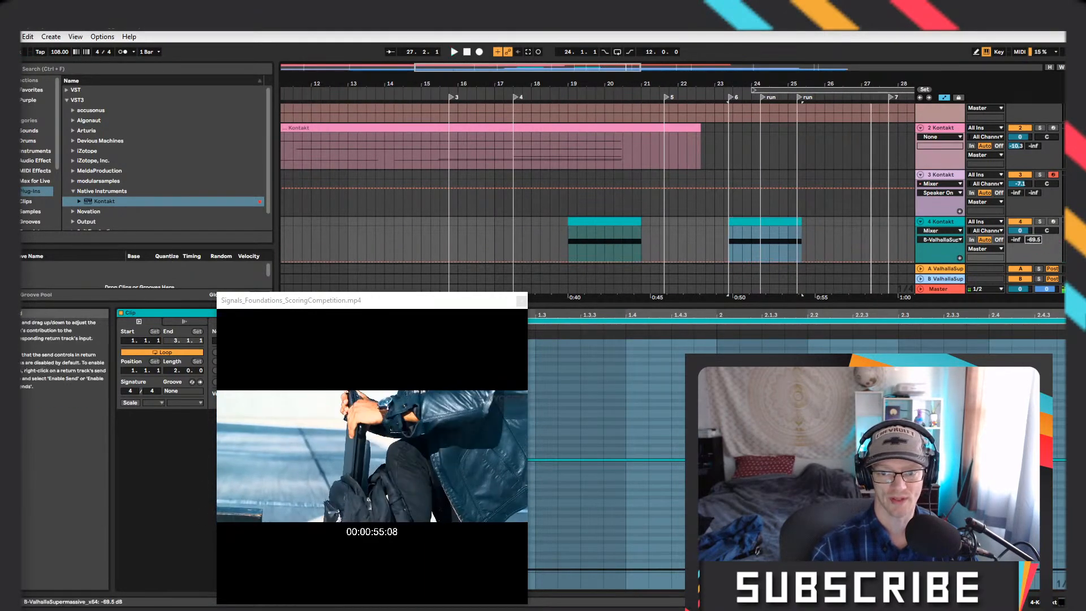
Set the 4 Kontakt track's send B to -15.3 dB and its track volume to -4.8 dB
drag(1034, 240, 1026, 245)
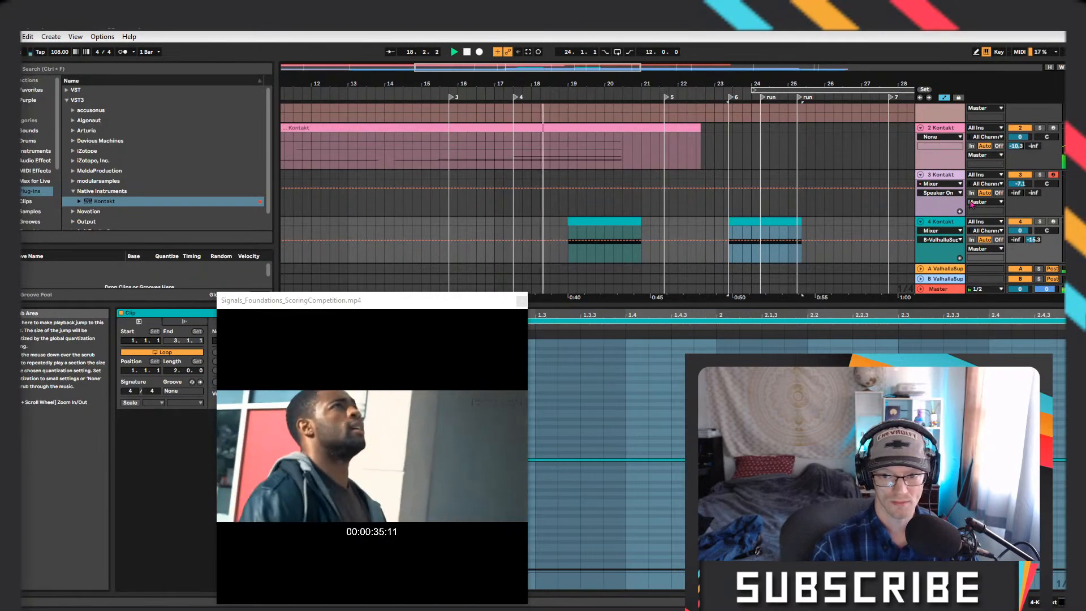
drag(1020, 230, 1030, 233)
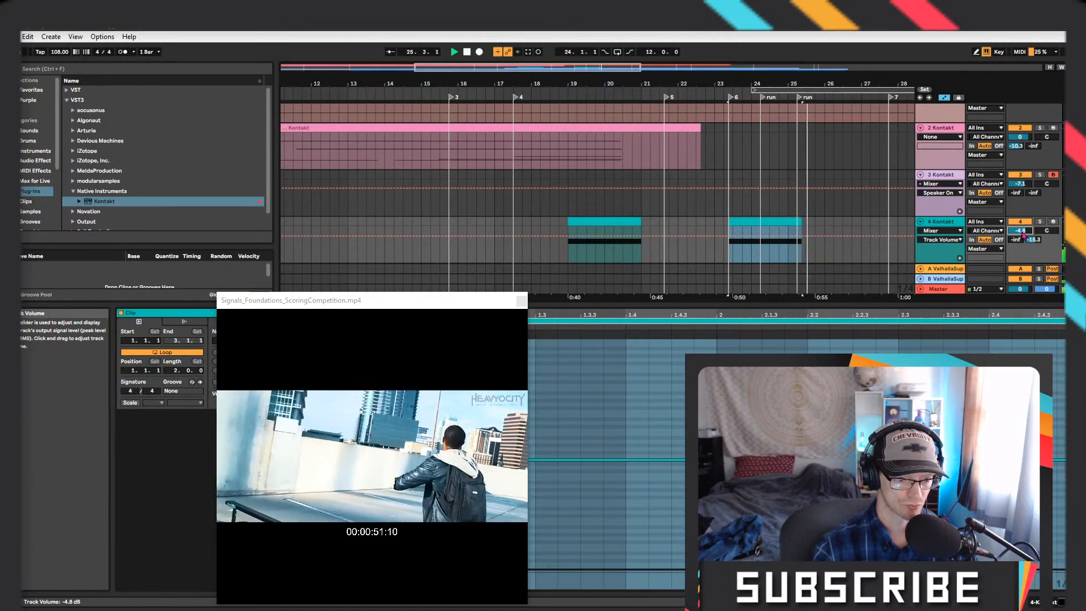
Duplicate the 7 Kontakt track and arm the copy for recording
scroll(713, 200, down, 5)
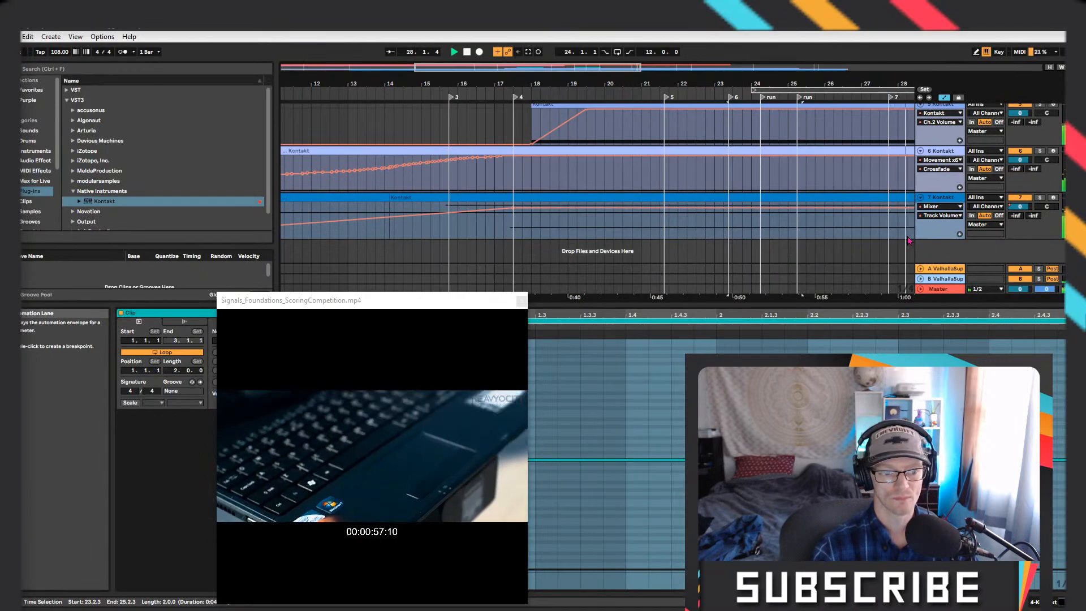
key(space)
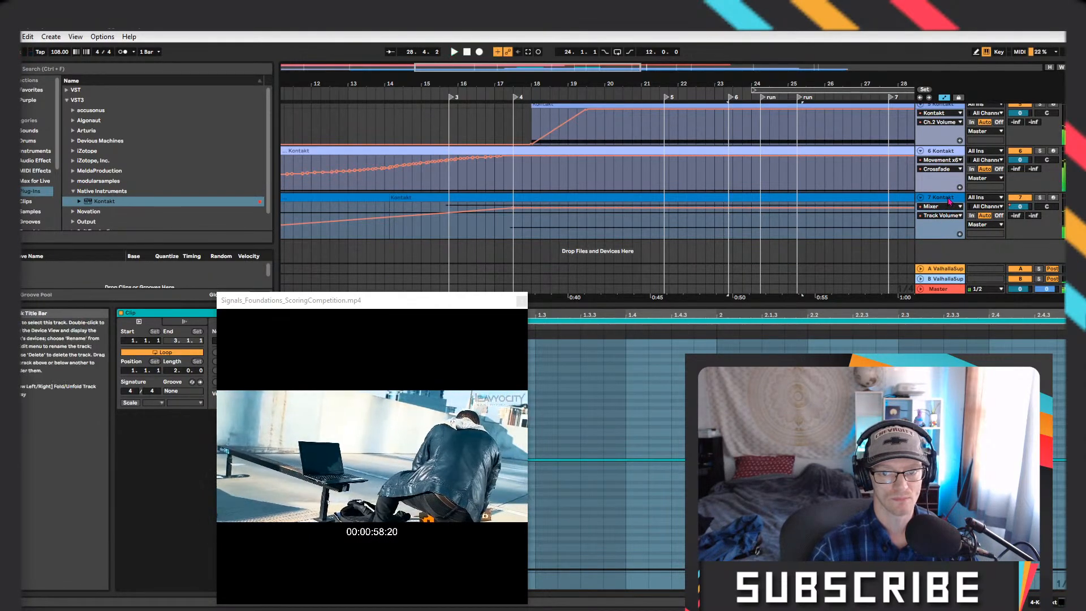
double_click(948, 198)
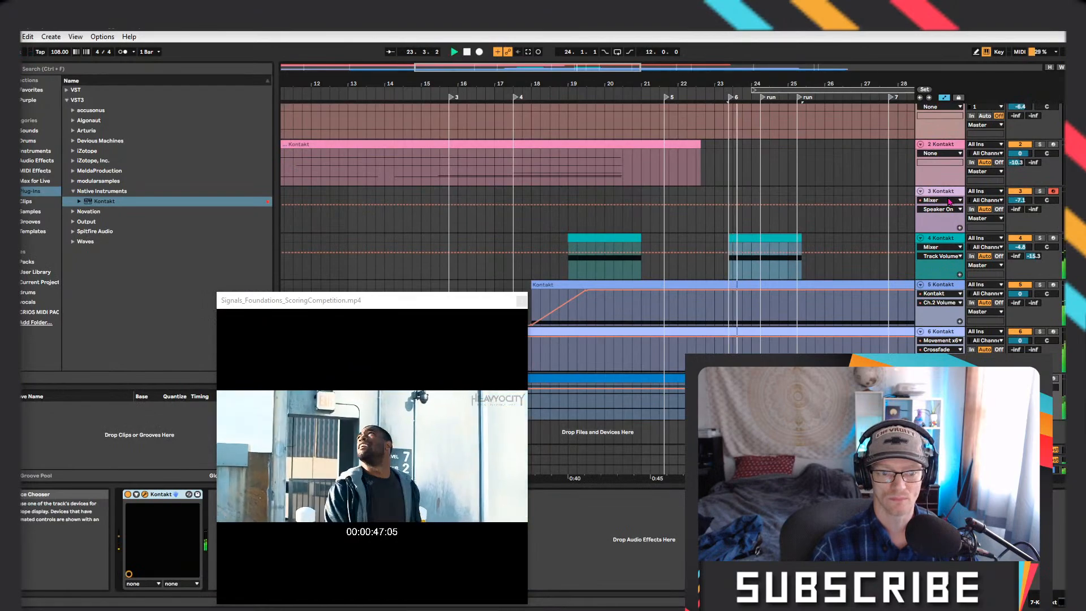
key(space)
key(space)
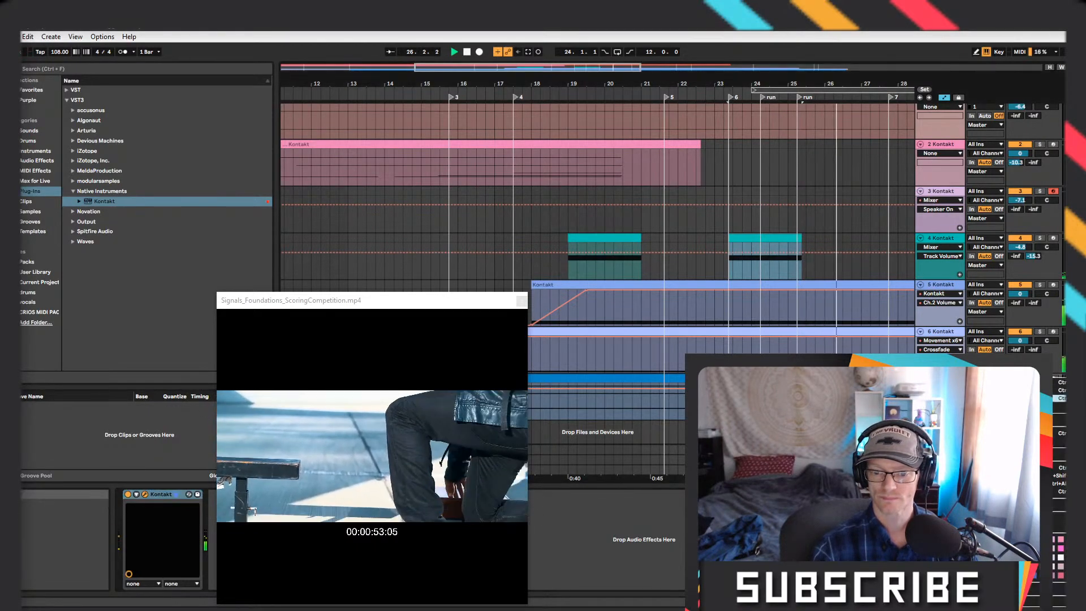
scroll(673, 235, down, 1)
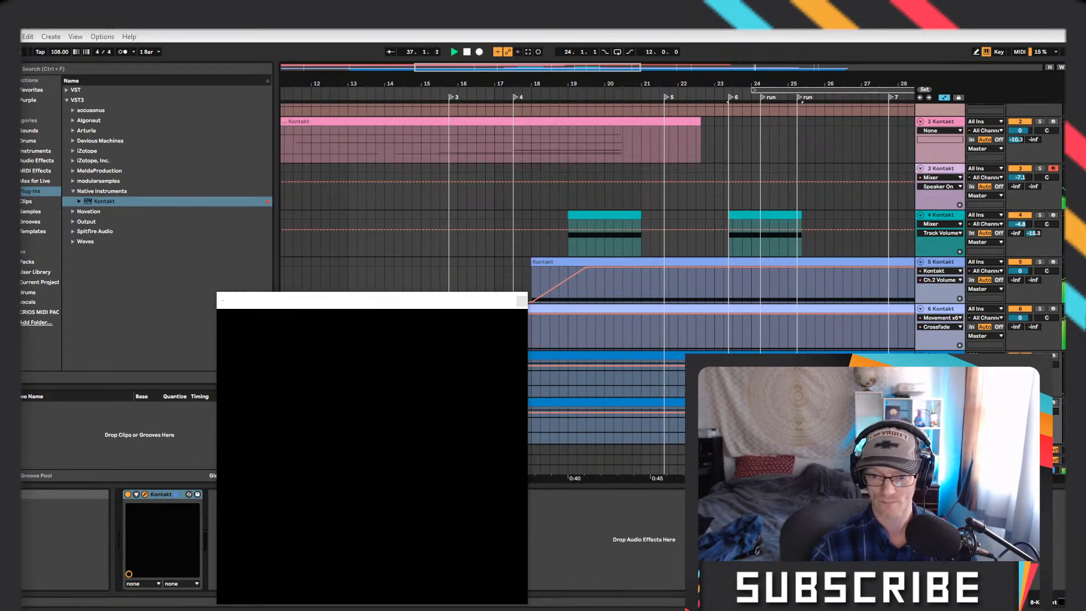
click(1056, 404)
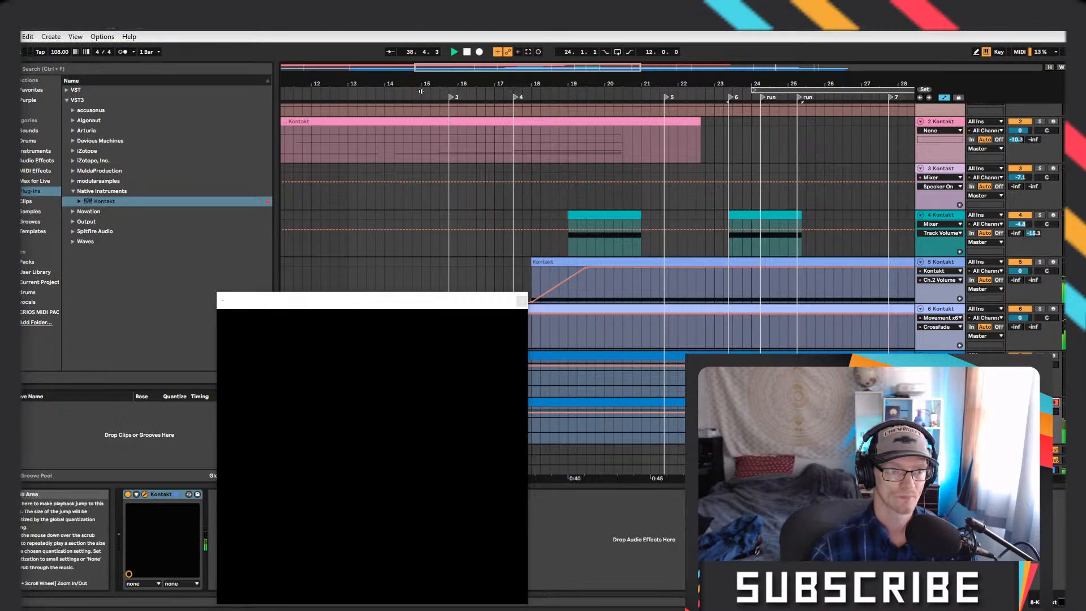
Restart playback from the beginning of the arrangement with the full timeline in view, and move the video window below the tracks
drag(421, 84, 461, 61)
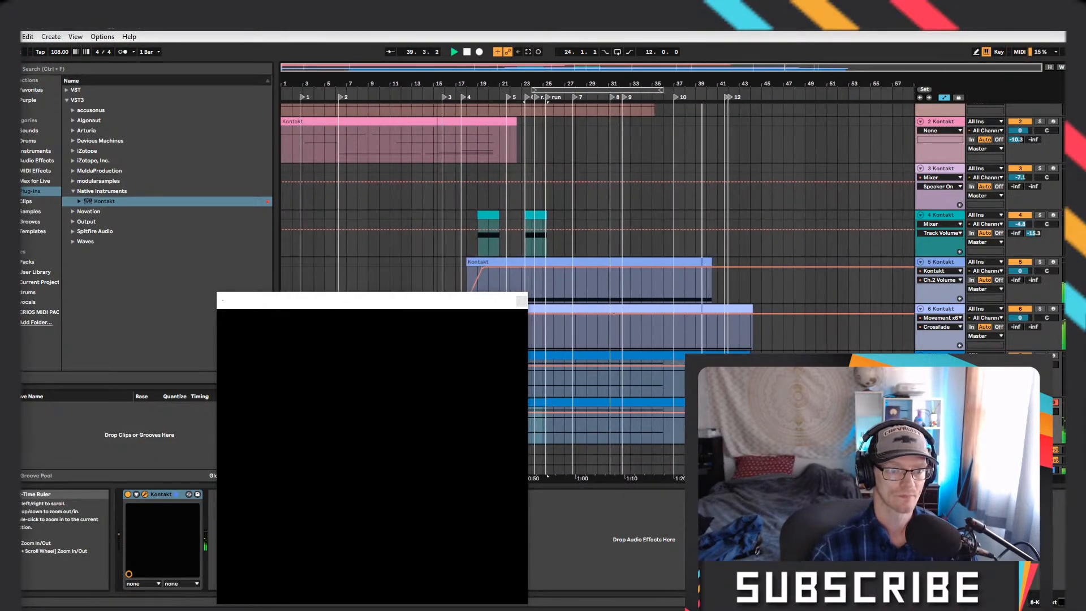
click(467, 52)
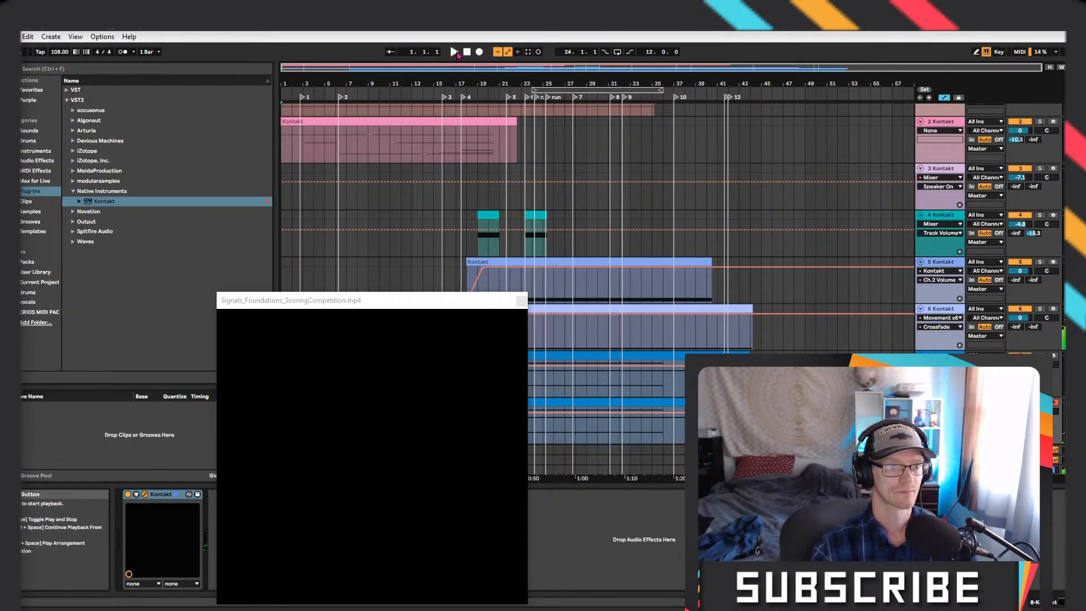
click(454, 52)
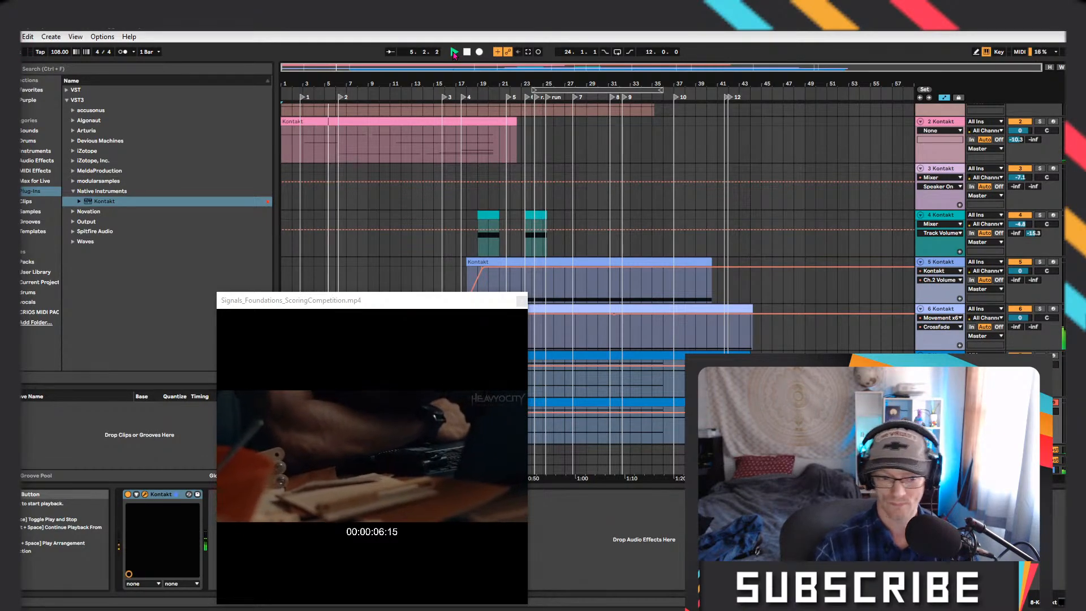
drag(395, 303, 593, 467)
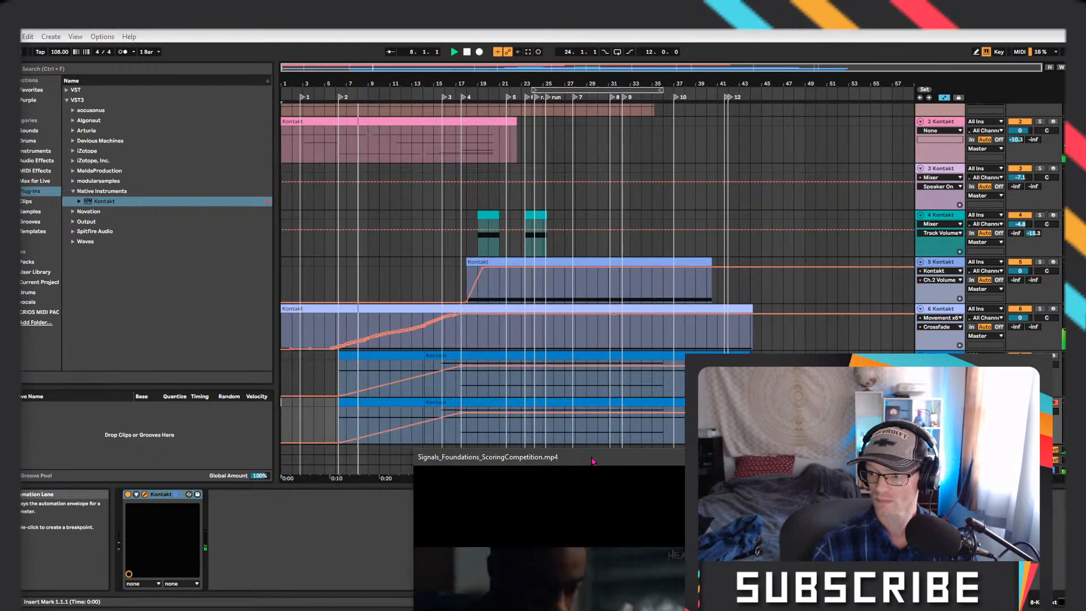
Clear the volume automation and delete the copied clips on the duplicated 7 Kontakt track
scroll(658, 436, down, 1)
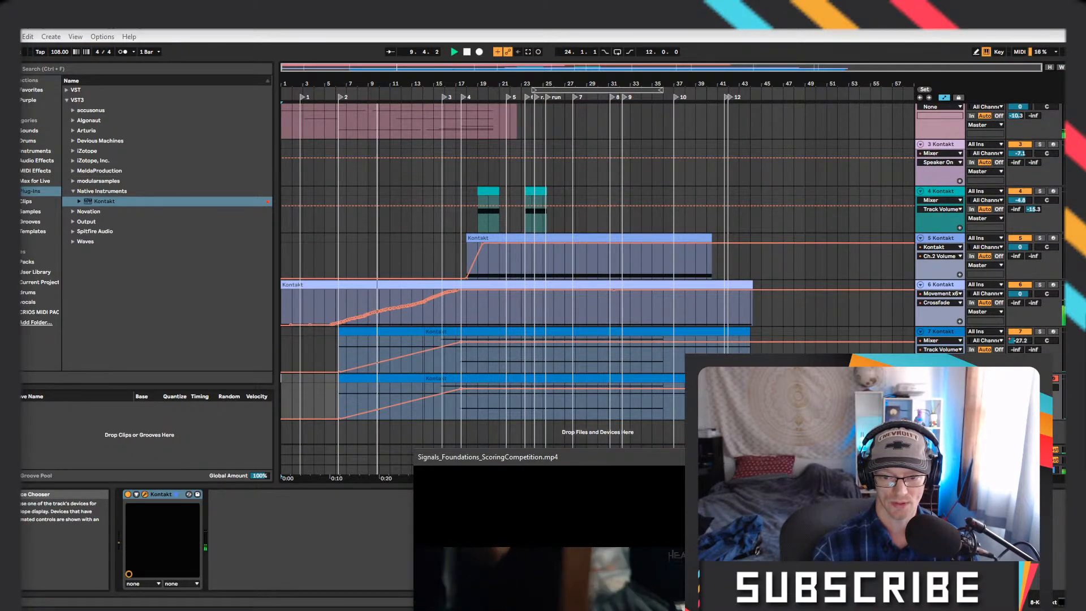
click(651, 382)
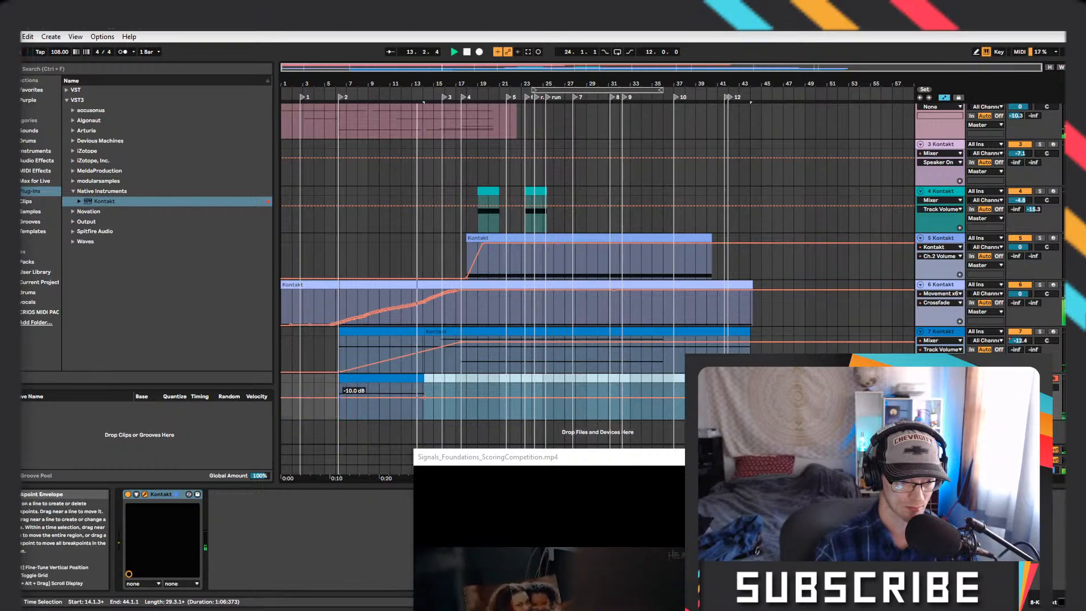
click(356, 382)
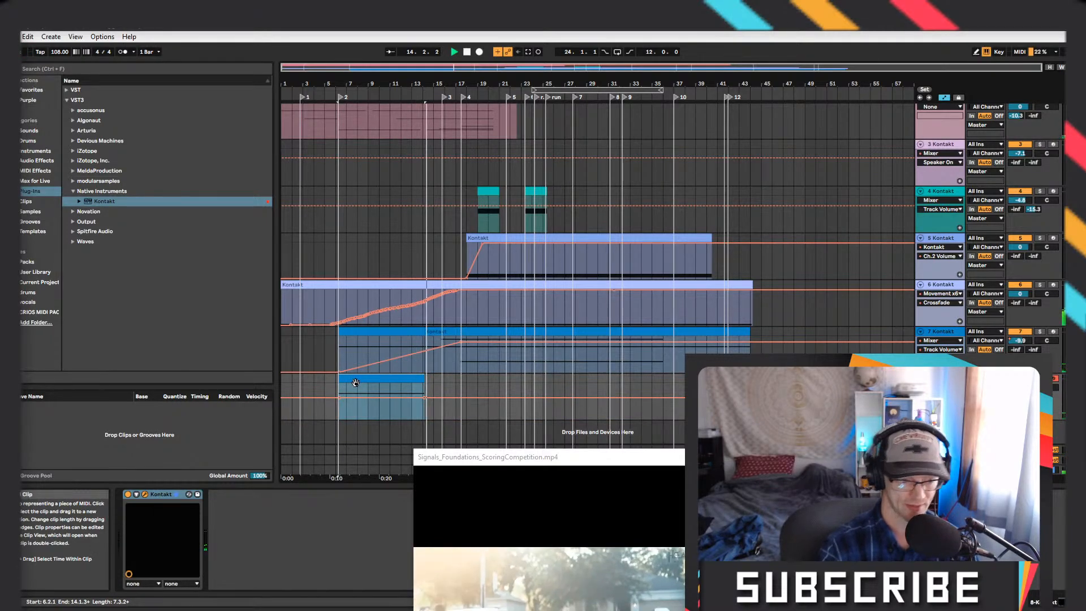
click(357, 387)
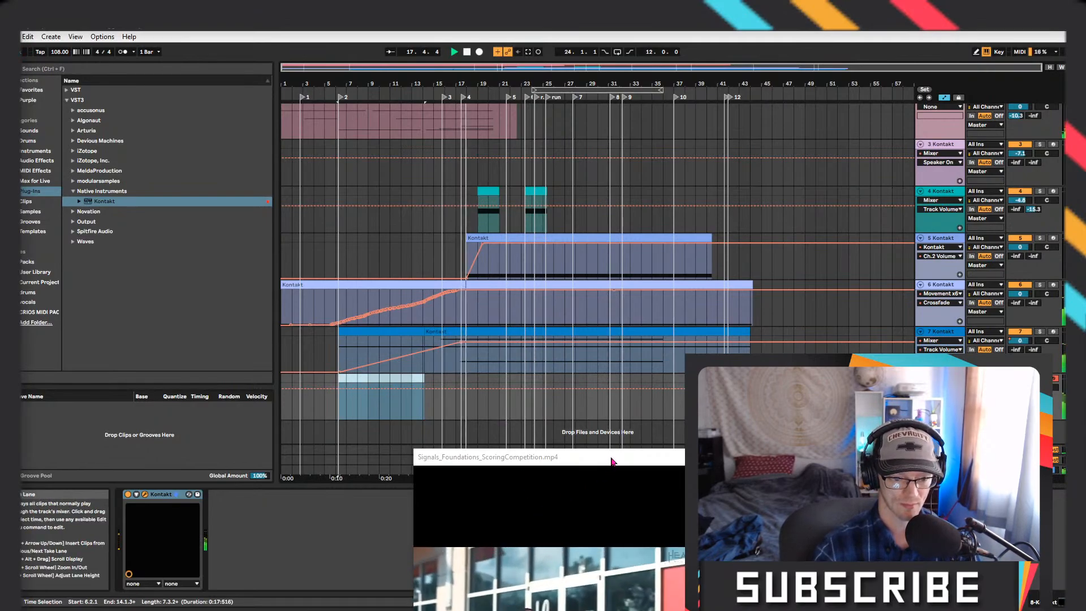
Watch the video against the playing score, moving its window off the tracks and over the browser
drag(614, 456, 626, 247)
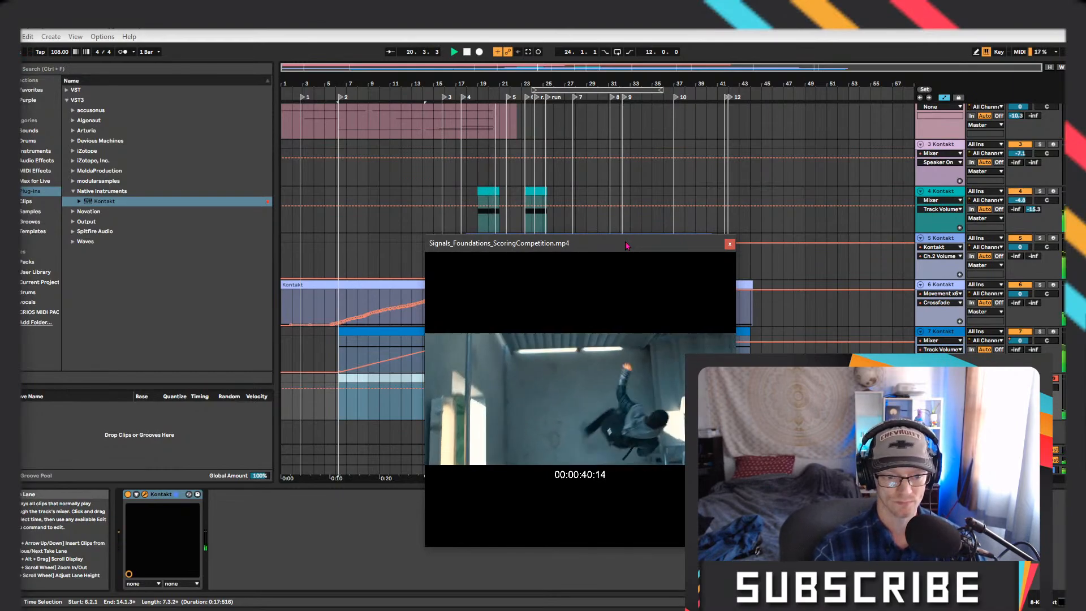
drag(627, 245, 816, 243)
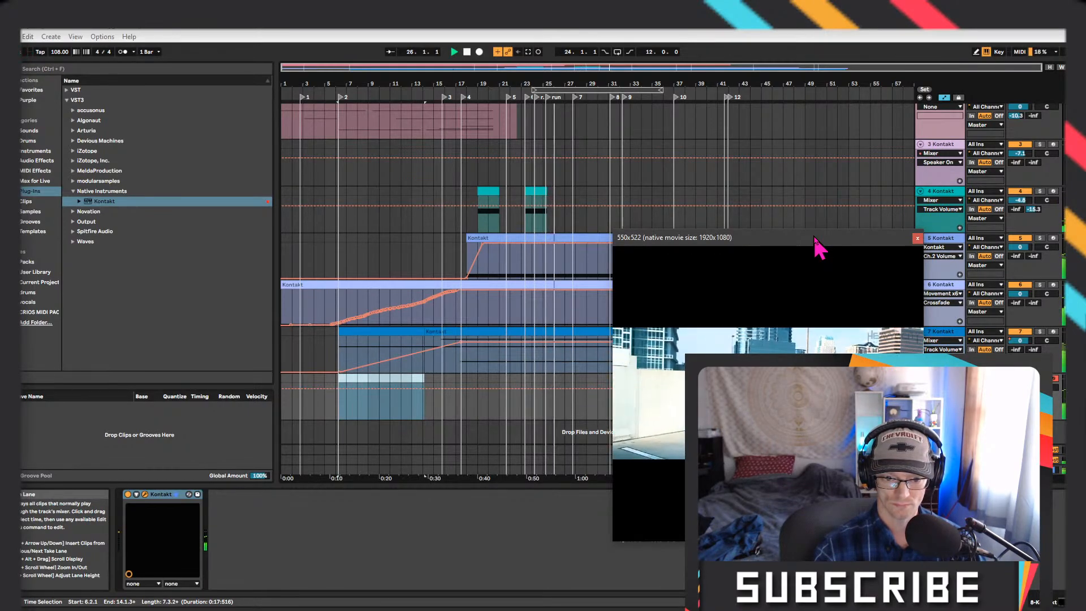
drag(814, 238, 296, 205)
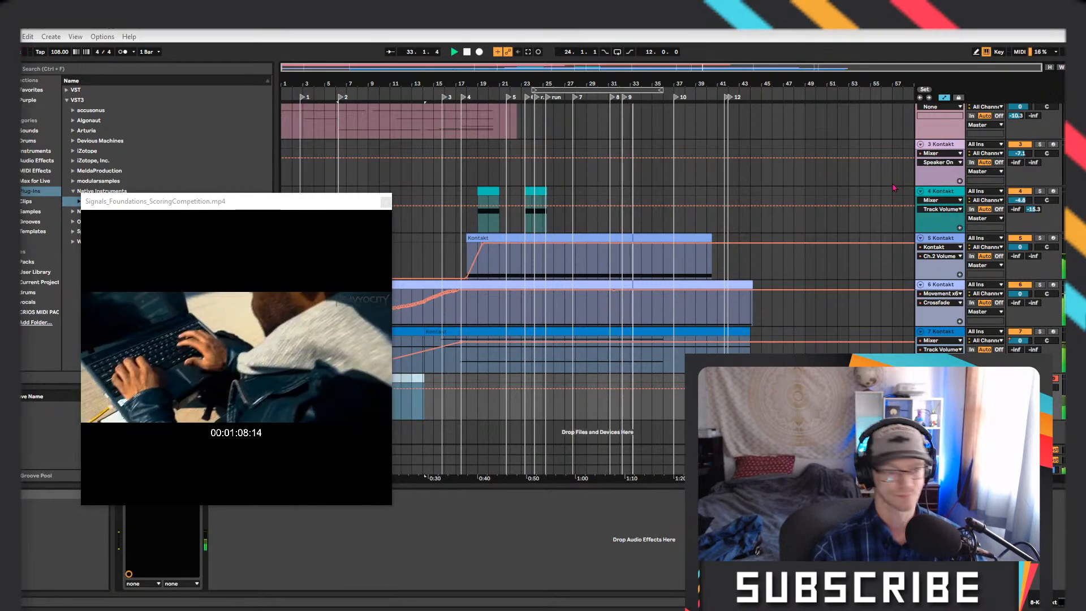
drag(265, 207, 280, 152)
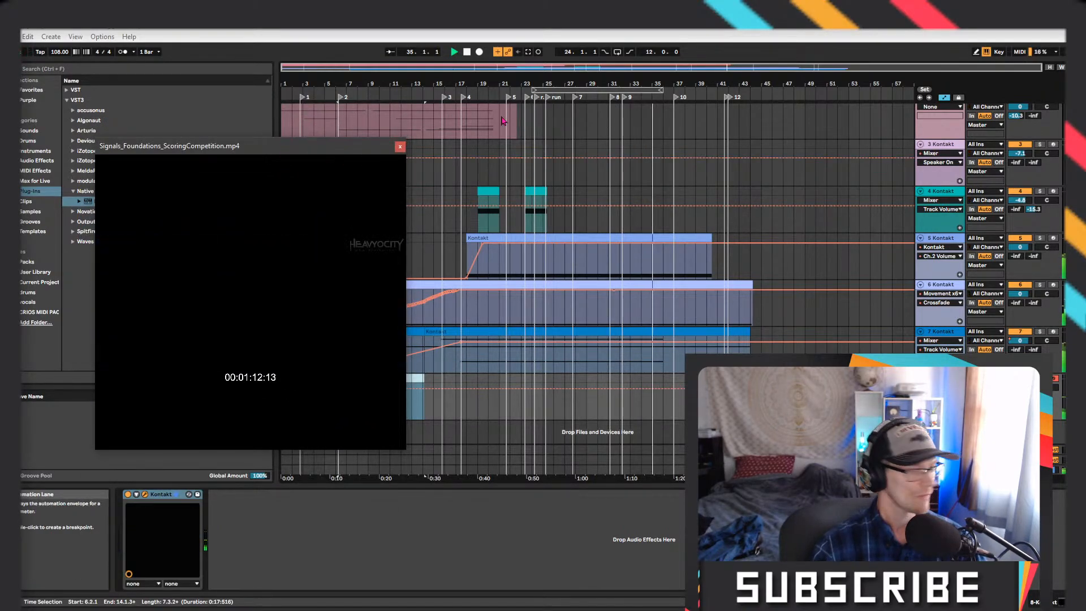
Record a new MIDI take on the duplicated 7 Kontakt track from the start of the arrangement to about bar 34
click(468, 54)
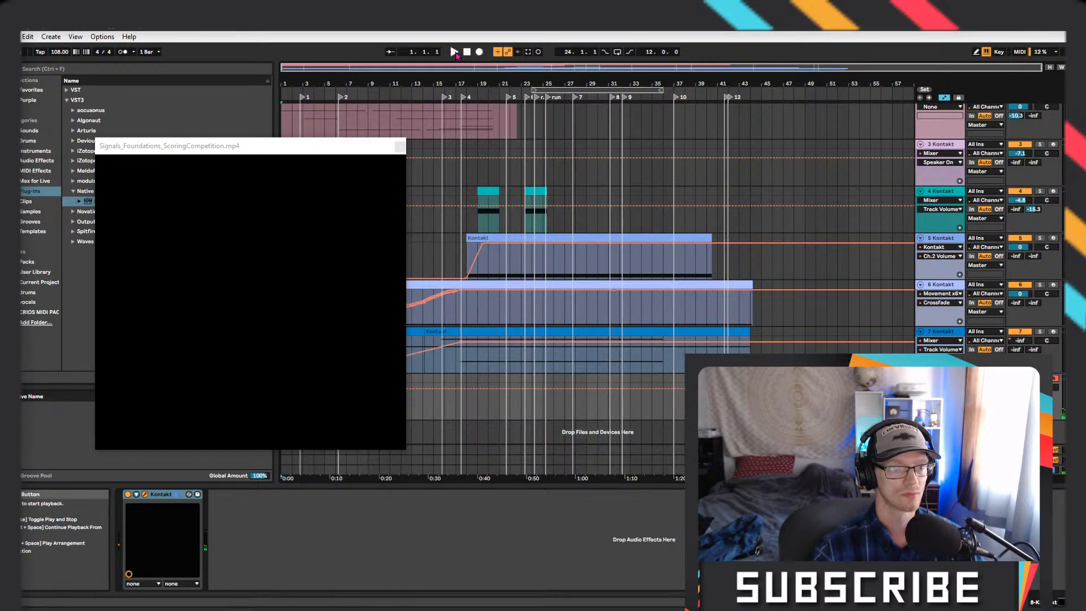
click(455, 51)
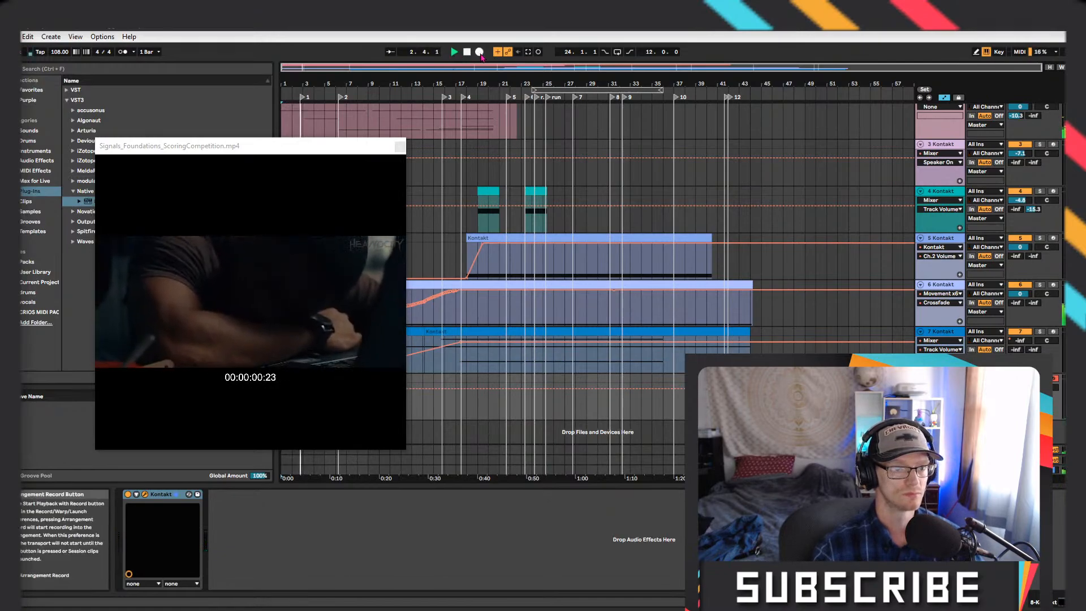
click(479, 52)
drag(368, 146, 344, 317)
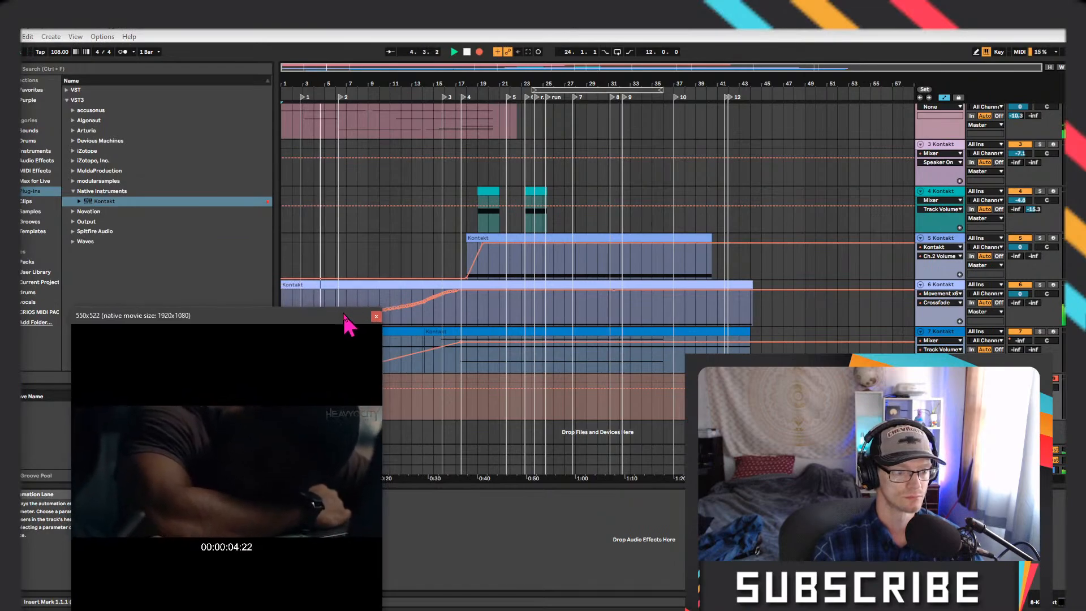
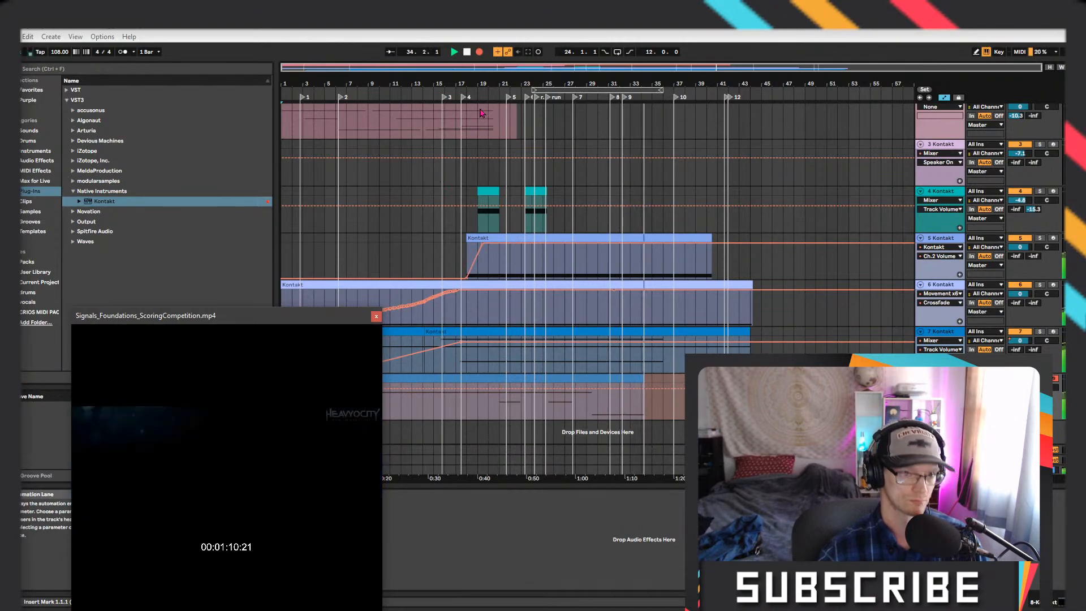
click(468, 52)
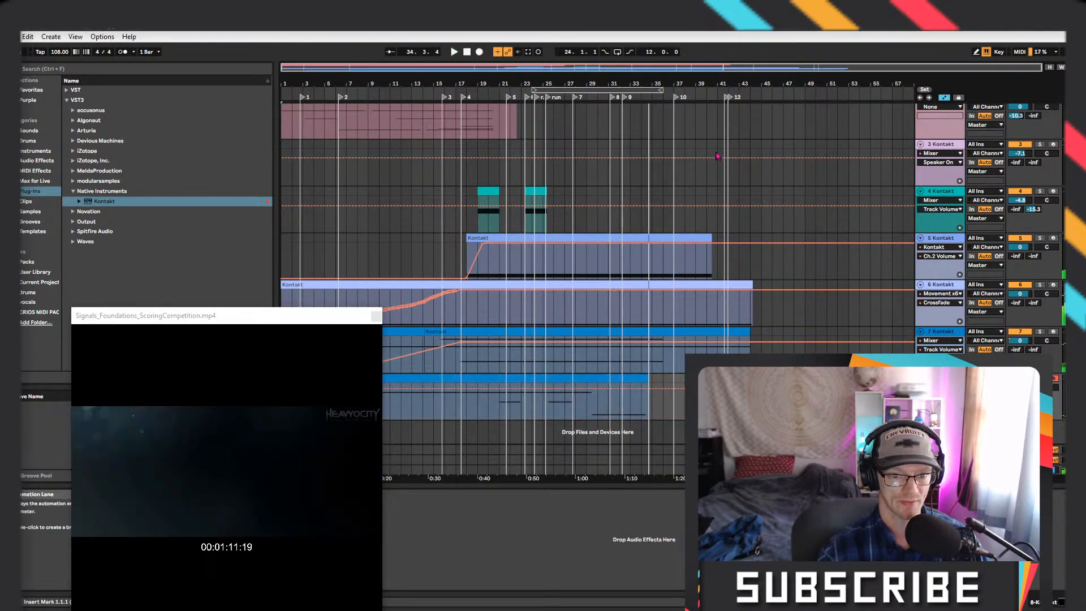
Listen to the ending of the arrangement around bars 39 to 43, and move the video window higher
click(718, 90)
drag(744, 84, 756, 136)
drag(543, 85, 543, 86)
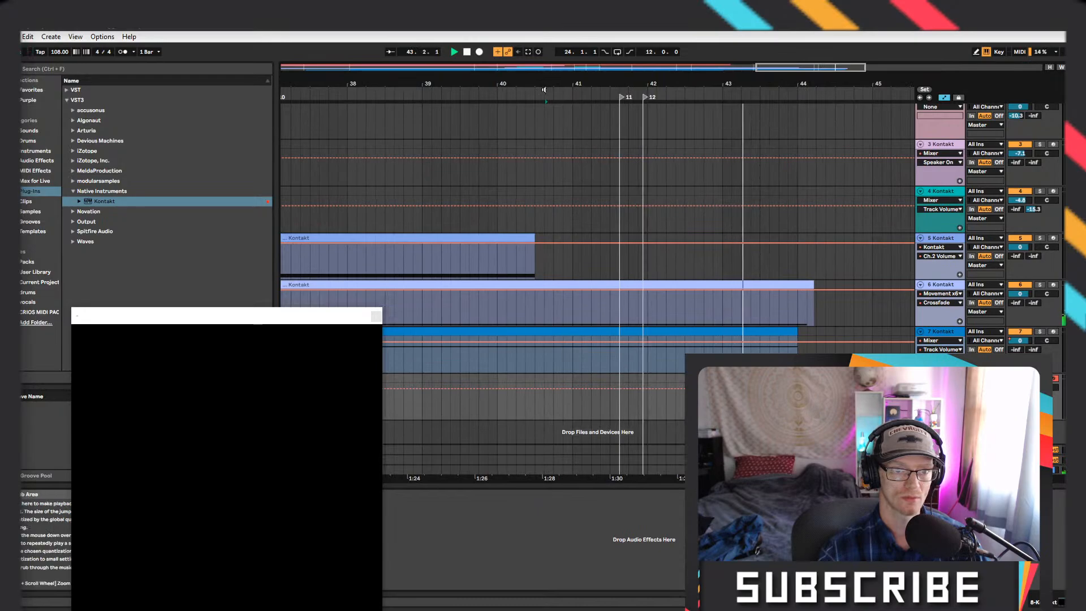
click(544, 90)
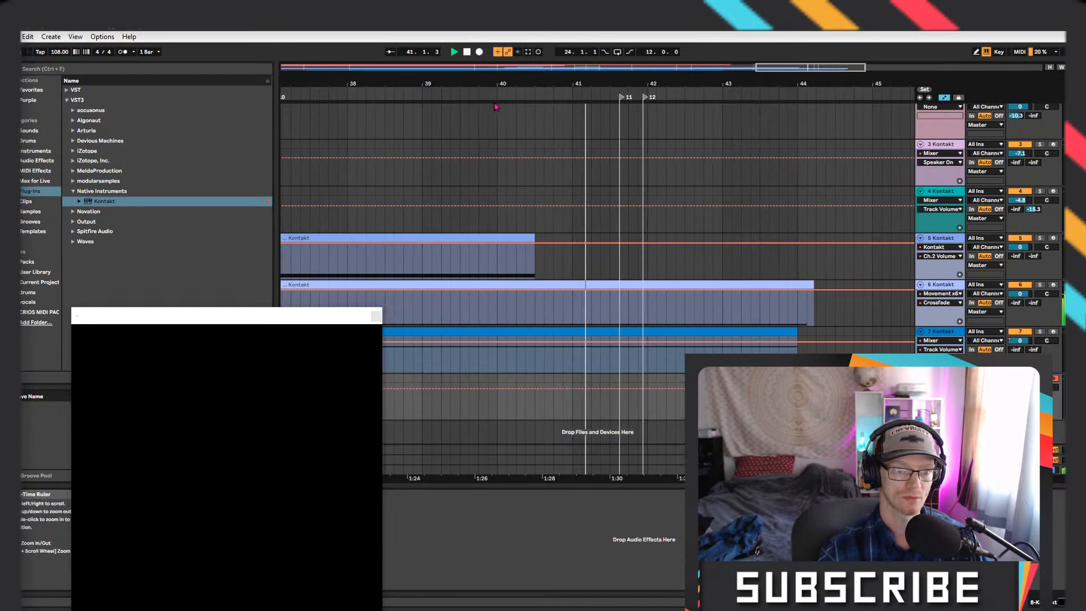
click(424, 97)
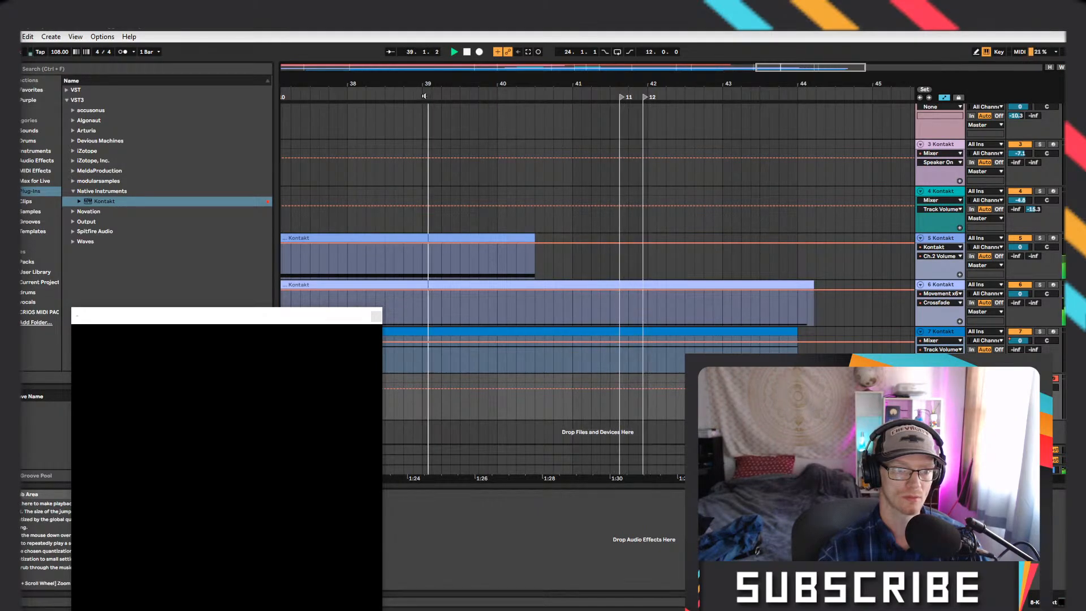
drag(291, 315, 304, 215)
scroll(497, 219, up, 2)
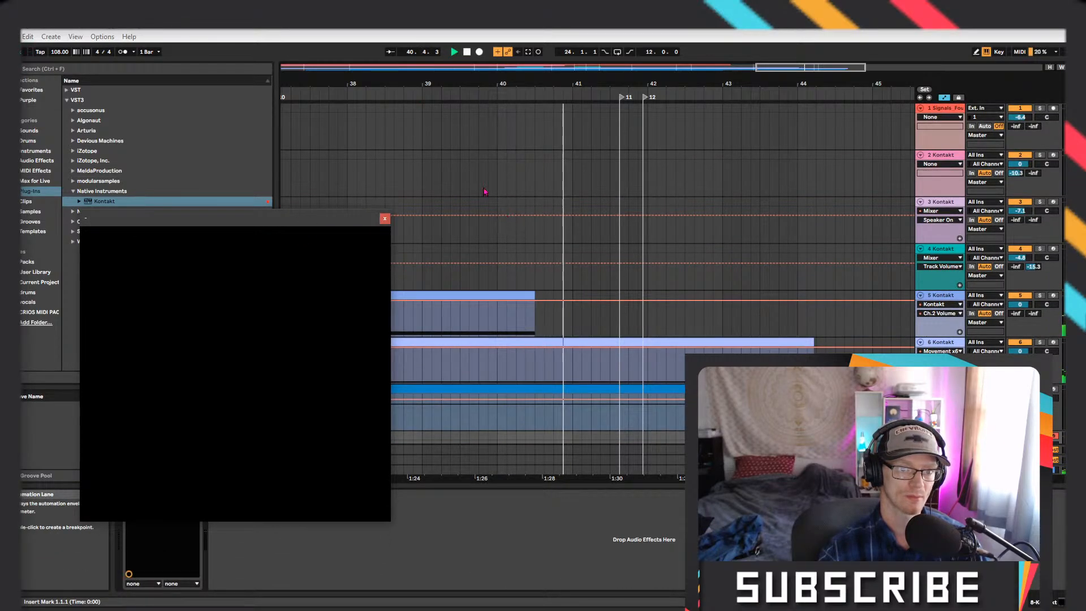
Play the score with the new take against the video from bar 1 to about bar 25, keeping the tracks uncovered
double_click(466, 52)
click(454, 52)
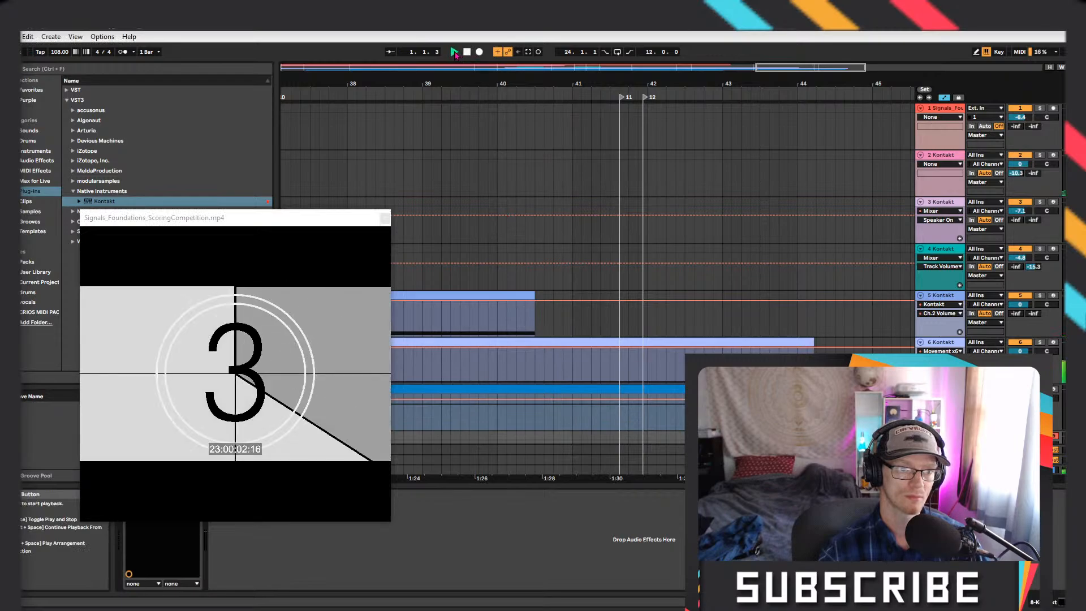
drag(500, 78, 710, 11)
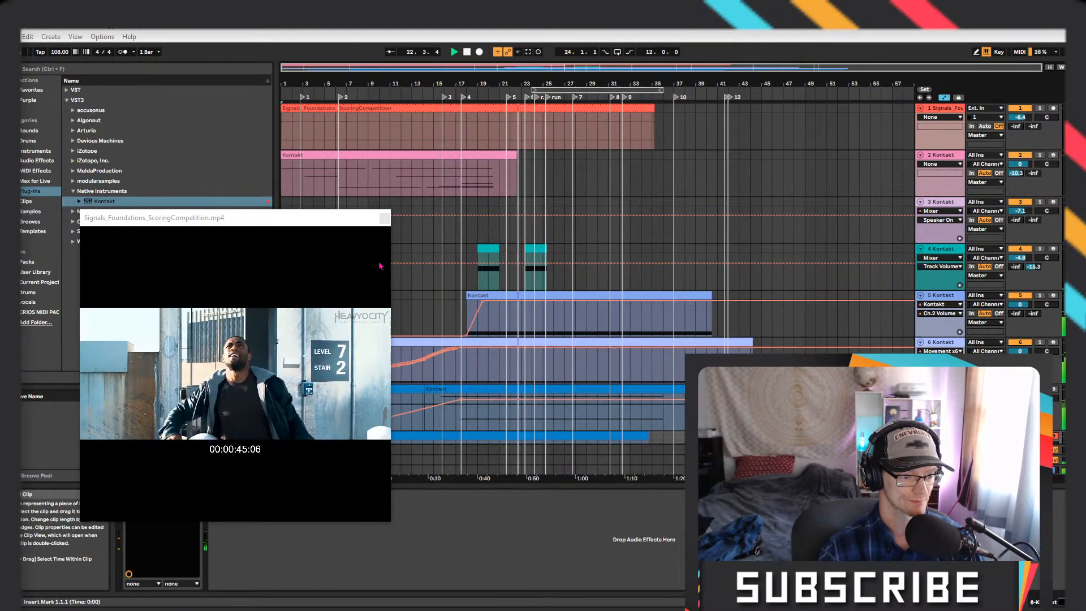
drag(275, 219, 284, 151)
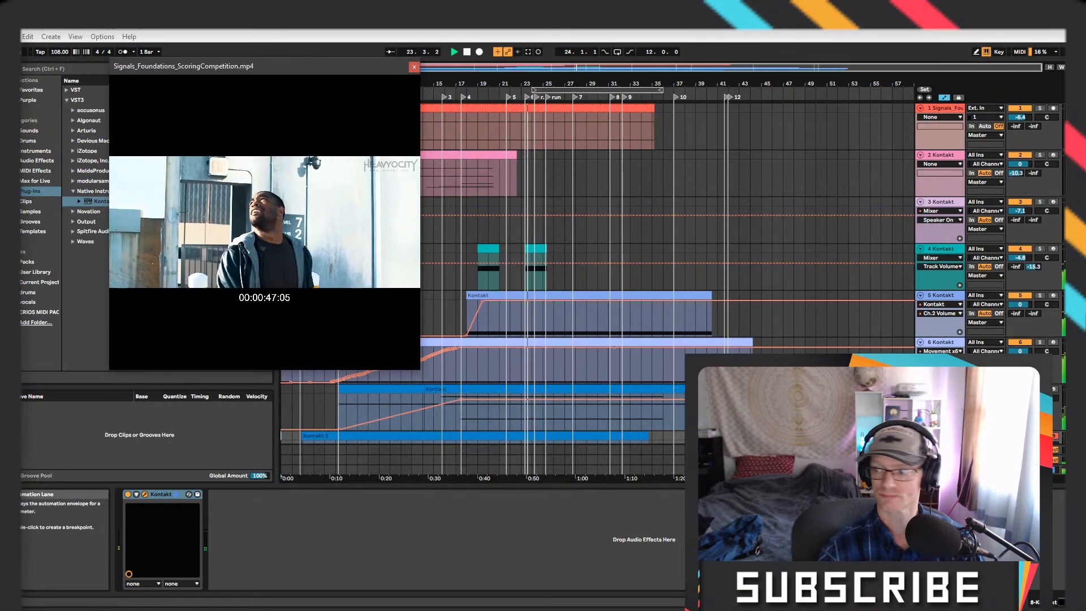
drag(1074, 176, 656, 210)
click(978, 210)
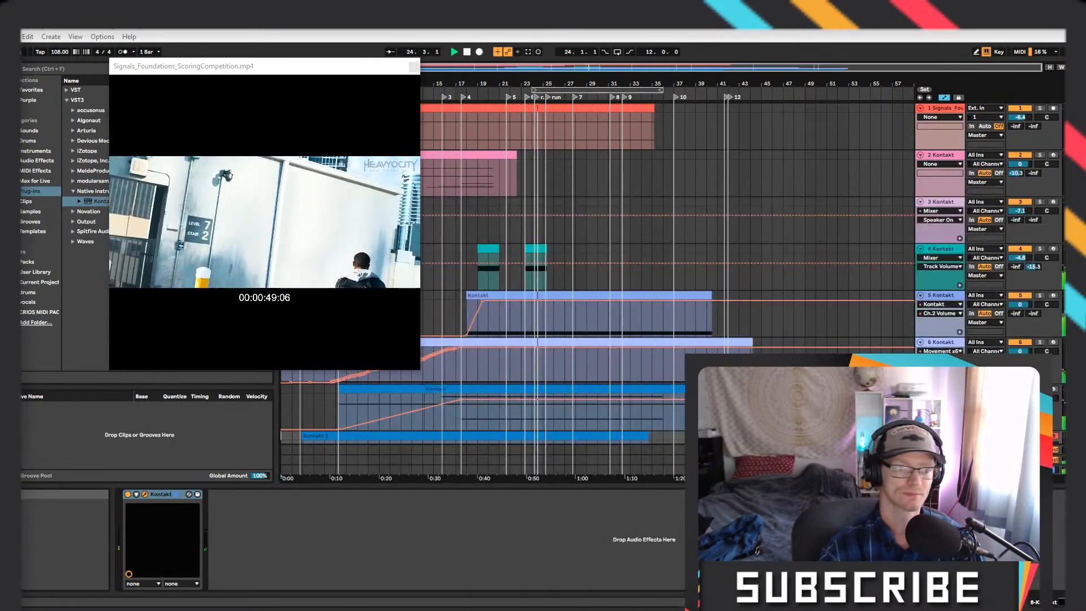
click(466, 53)
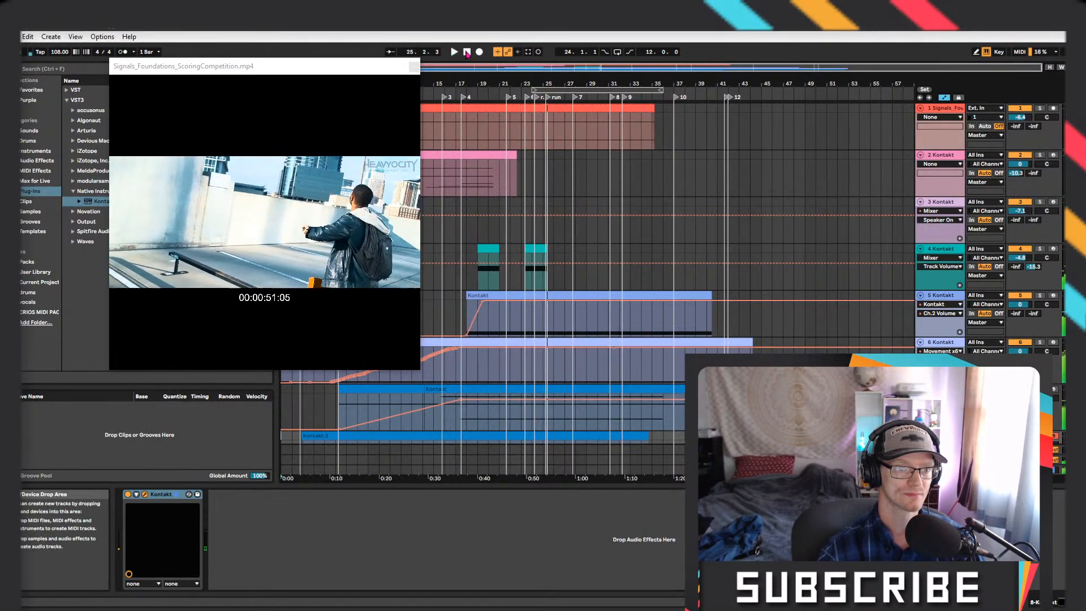
Replay the score from the beginning up to bar 17, and reduce the height of the video window
click(466, 52)
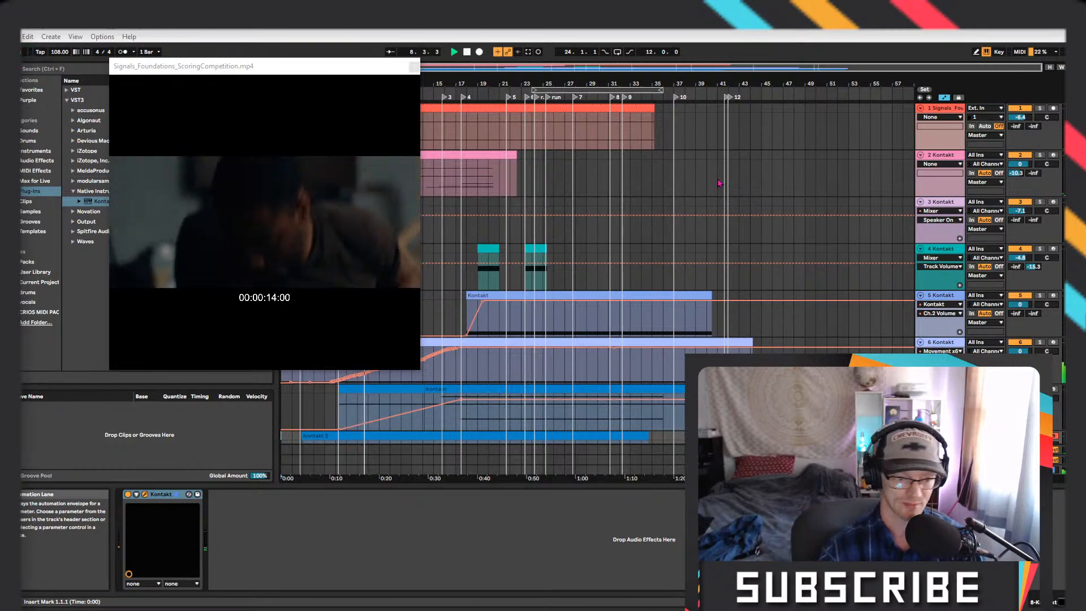
click(427, 91)
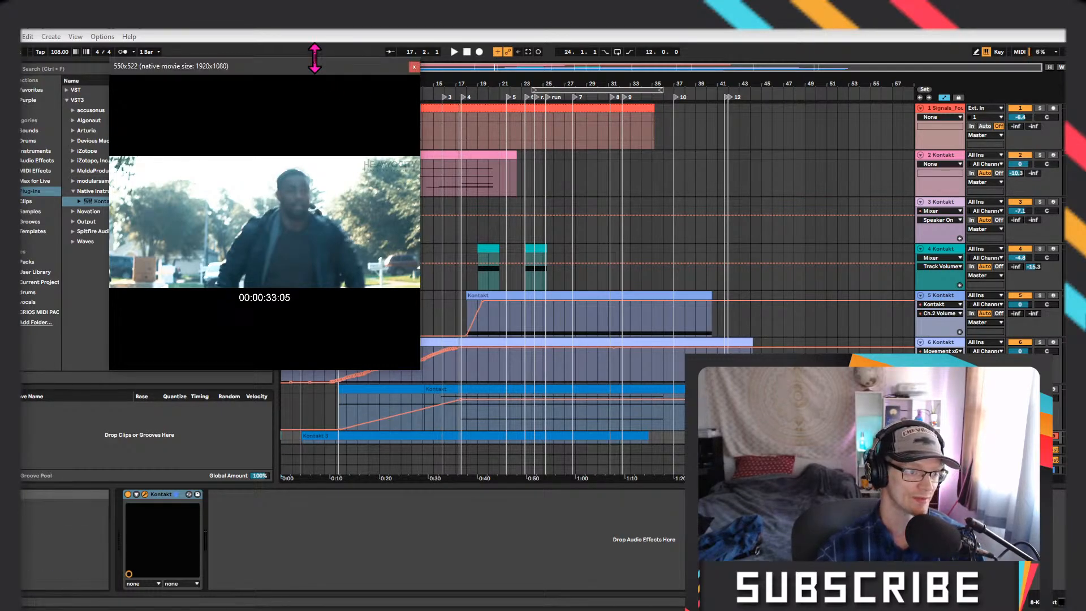
drag(315, 58, 285, 144)
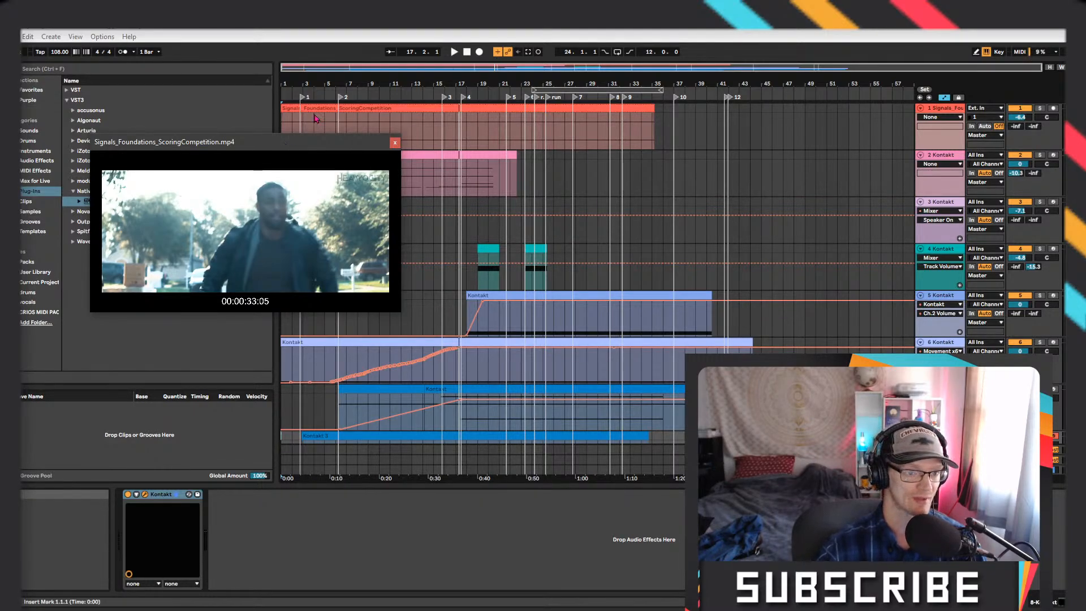
Play the score against the smaller video from bar 1 to about bar 19, and return to the start
click(466, 52)
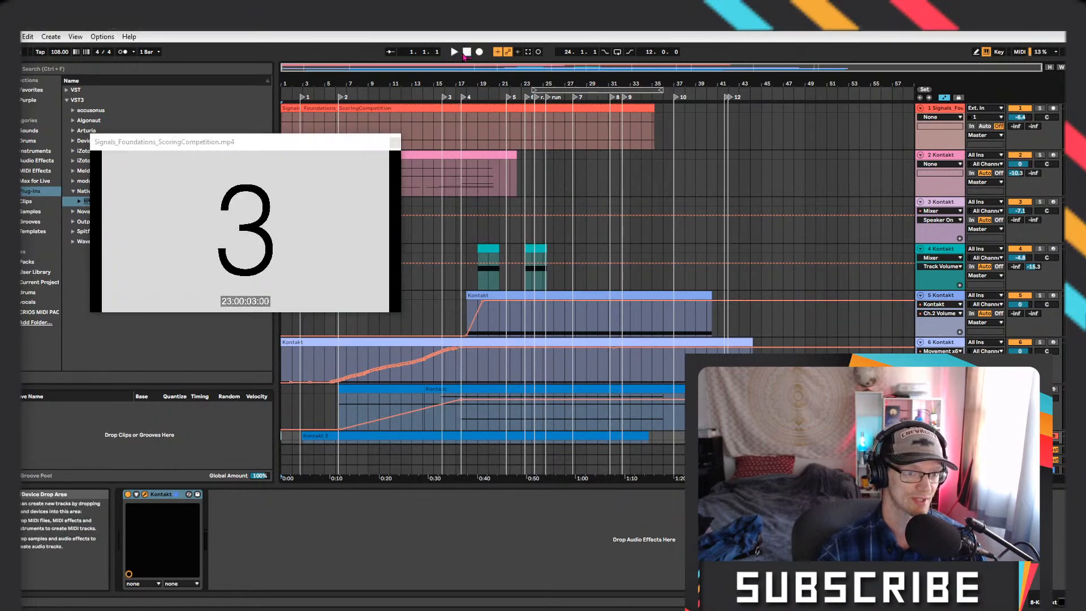
click(454, 52)
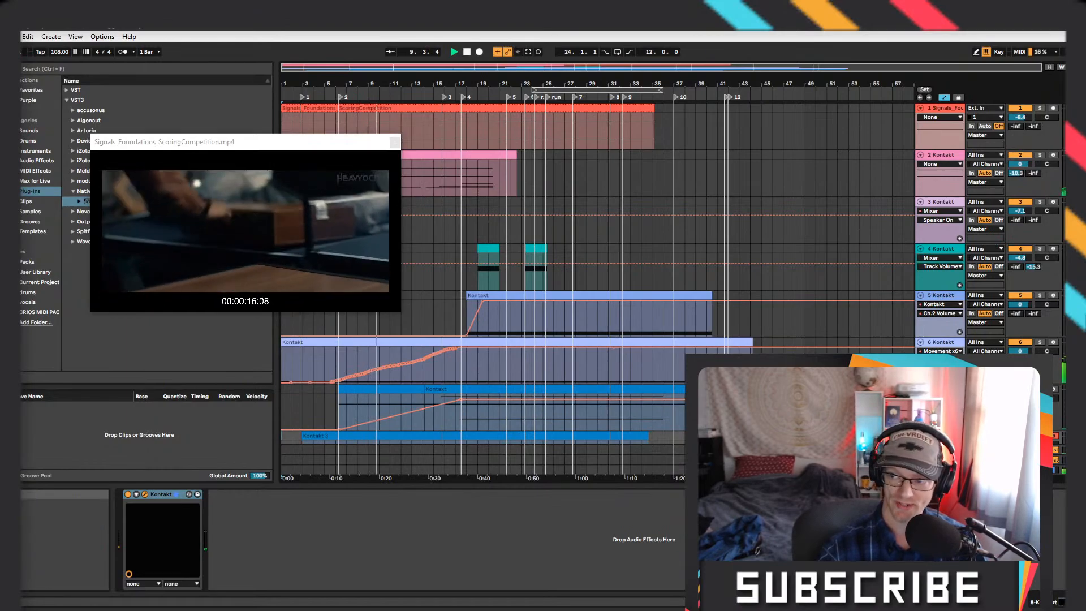
drag(1085, 247, 1085, 192)
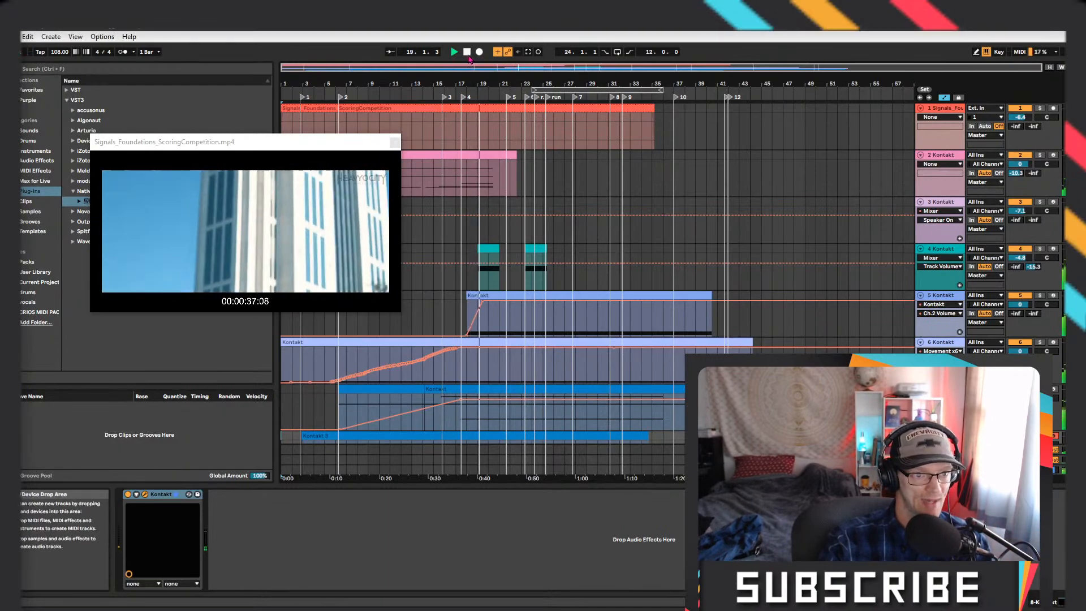
click(467, 52)
click(467, 53)
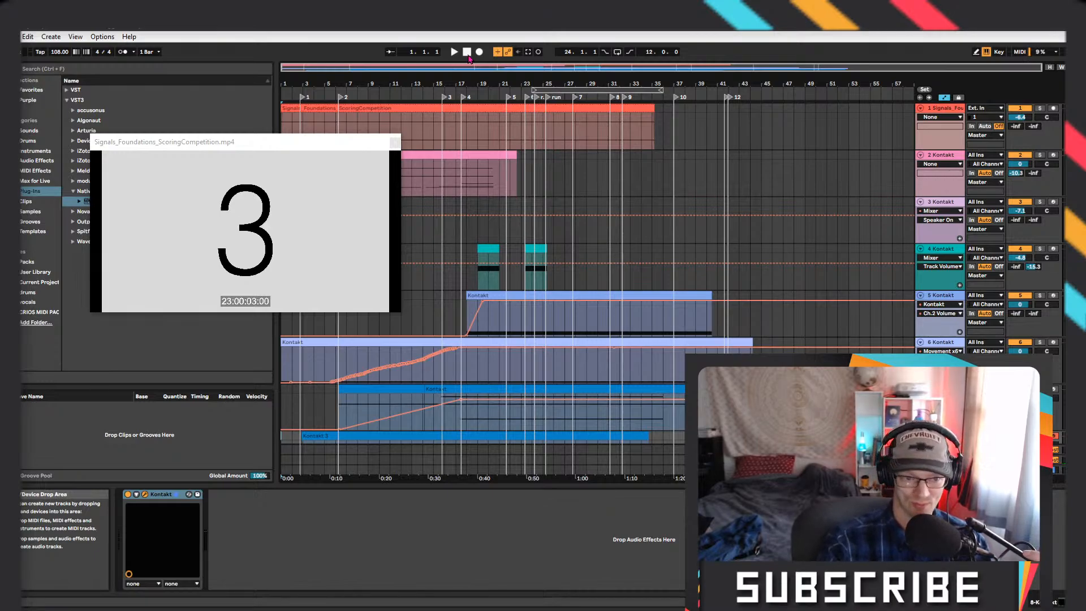
Shift the video window clear of the browser list and save the Live Set under its current name
drag(289, 145, 344, 140)
click(11, 37)
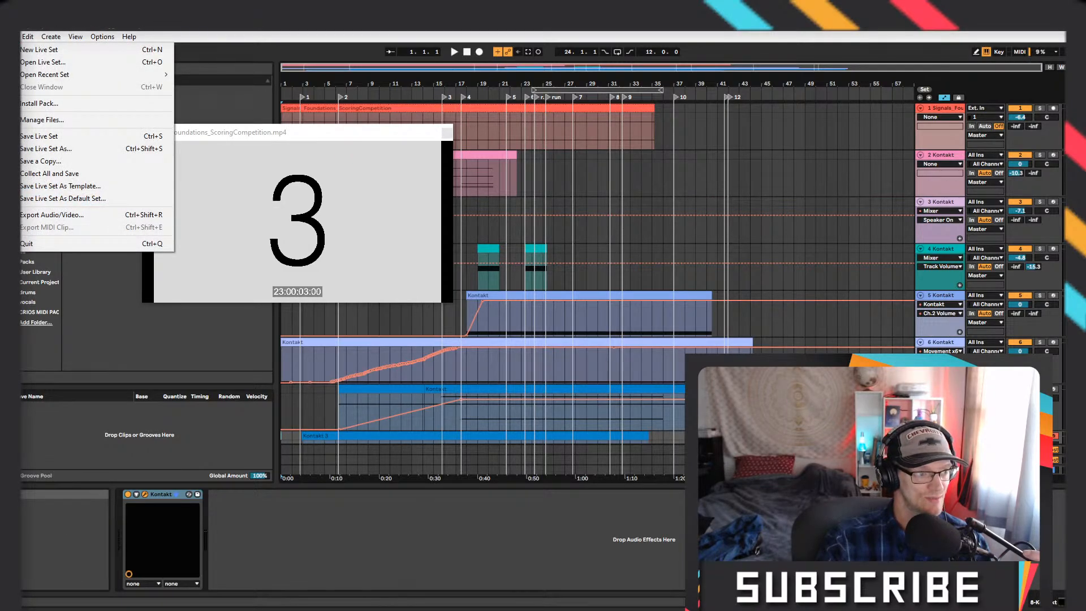
click(12, 37)
click(11, 36)
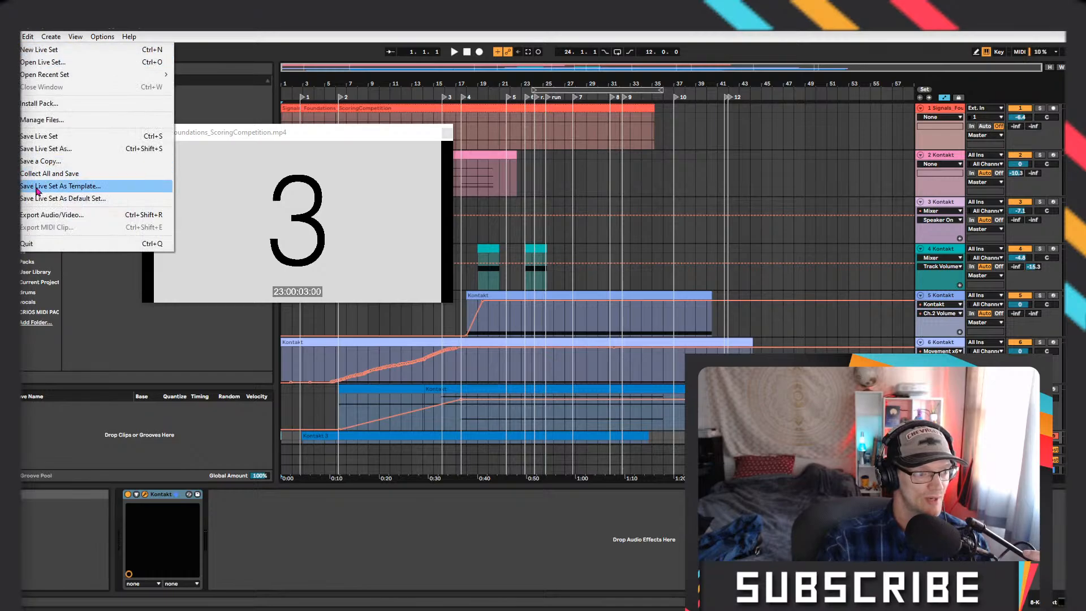
click(63, 136)
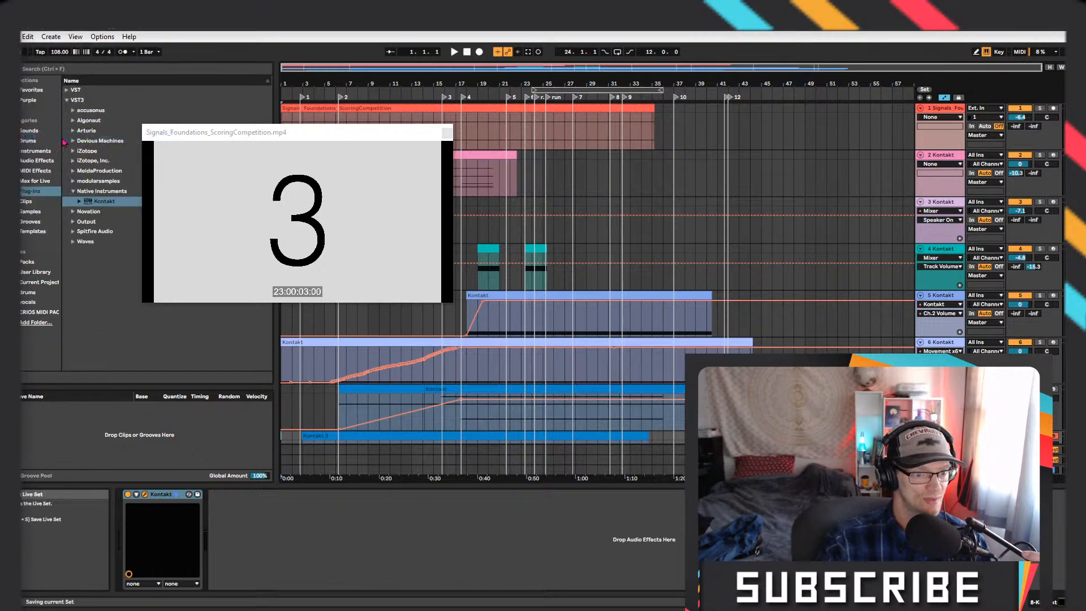